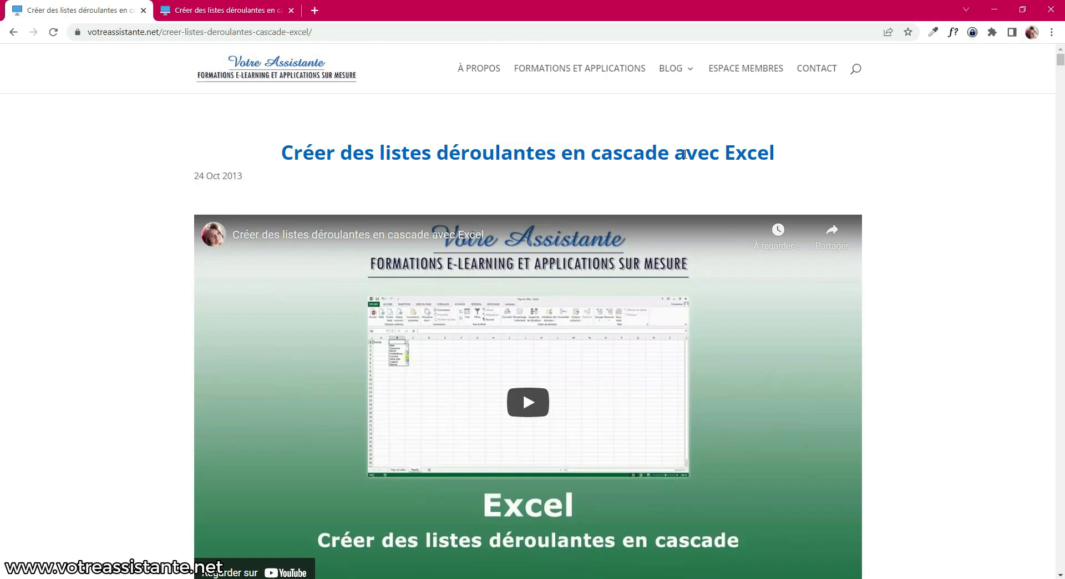
# Step: Examine the continent, country and city lists on the Continents Pays Villes sheet
pyautogui.click(243, 13)
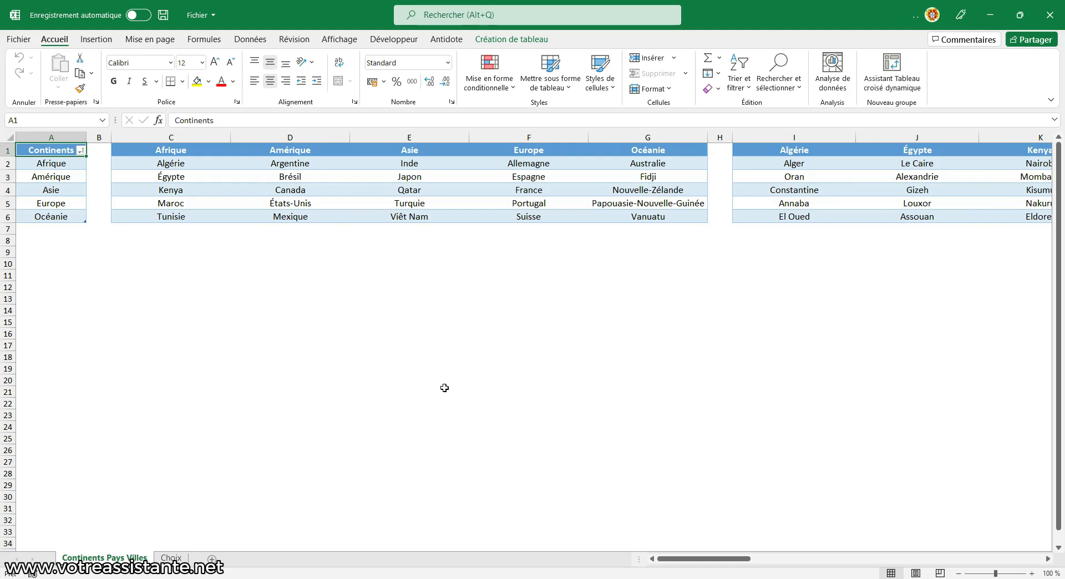
pyautogui.click(462, 346)
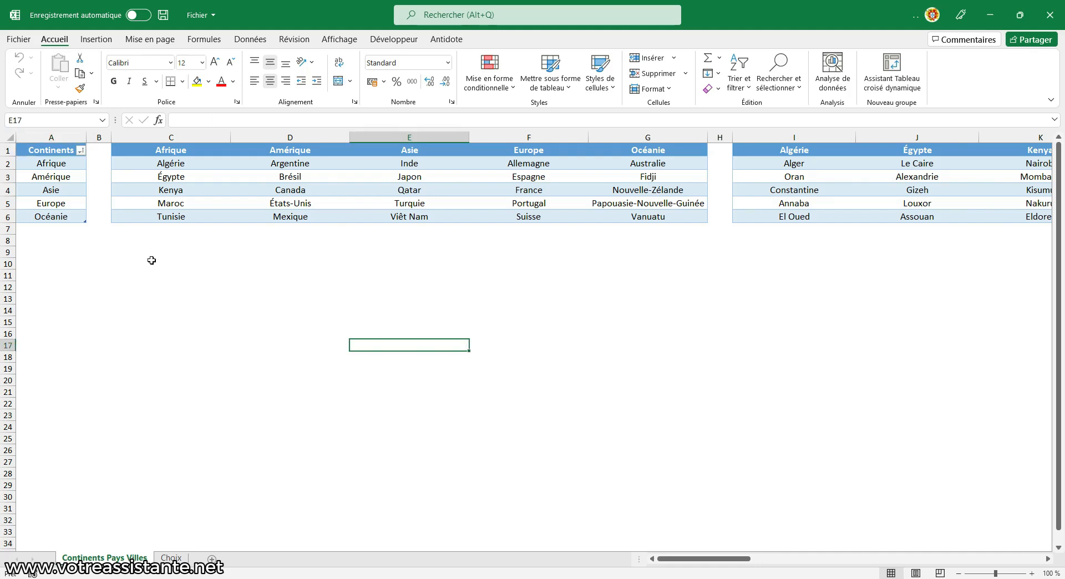
pyautogui.moveTo(61, 167); pyautogui.dragTo(55, 217)
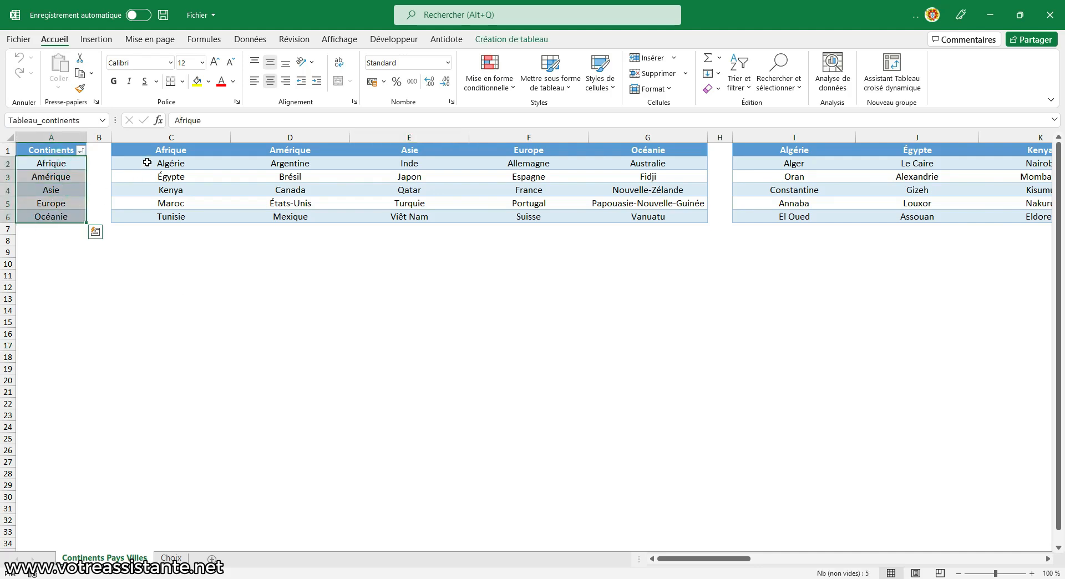
pyautogui.moveTo(147, 161); pyautogui.dragTo(676, 217)
pyautogui.moveTo(770, 165); pyautogui.dragTo(938, 214)
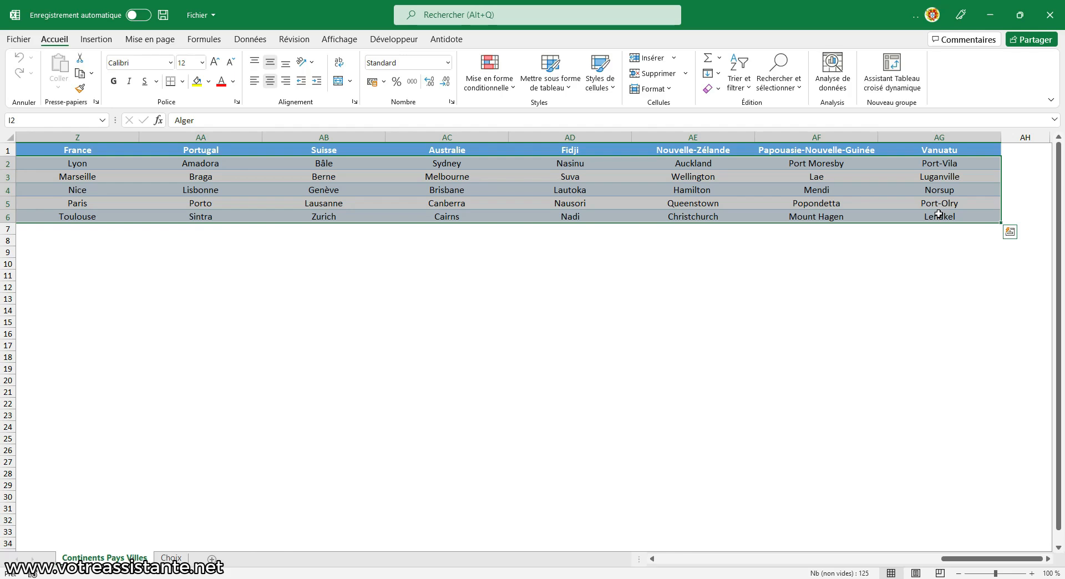
pyautogui.click(96, 41)
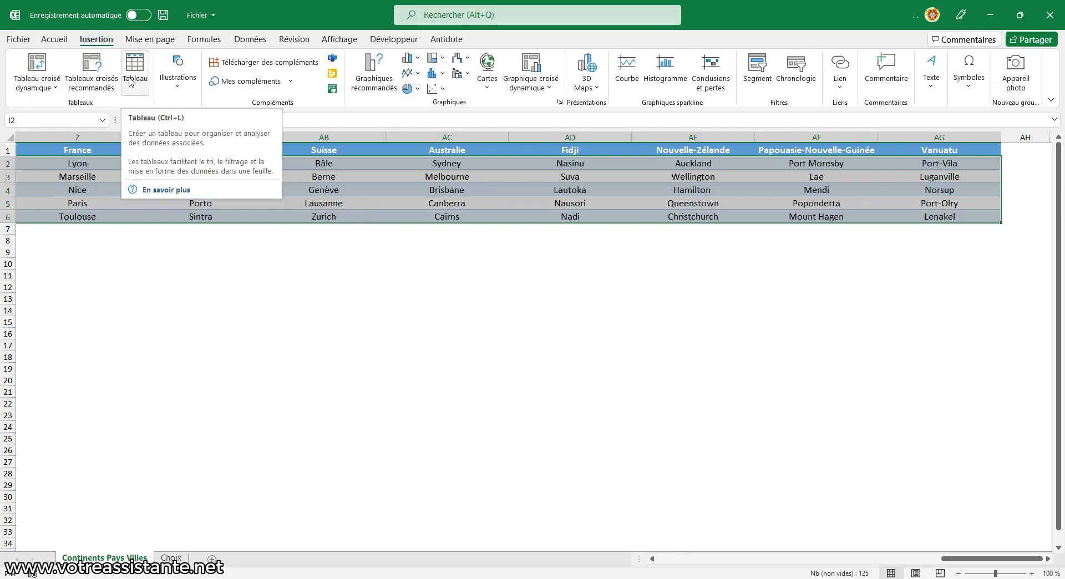
pyautogui.click(365, 179)
pyautogui.moveTo(301, 268); pyautogui.dragTo(11, 277)
pyautogui.click(336, 174)
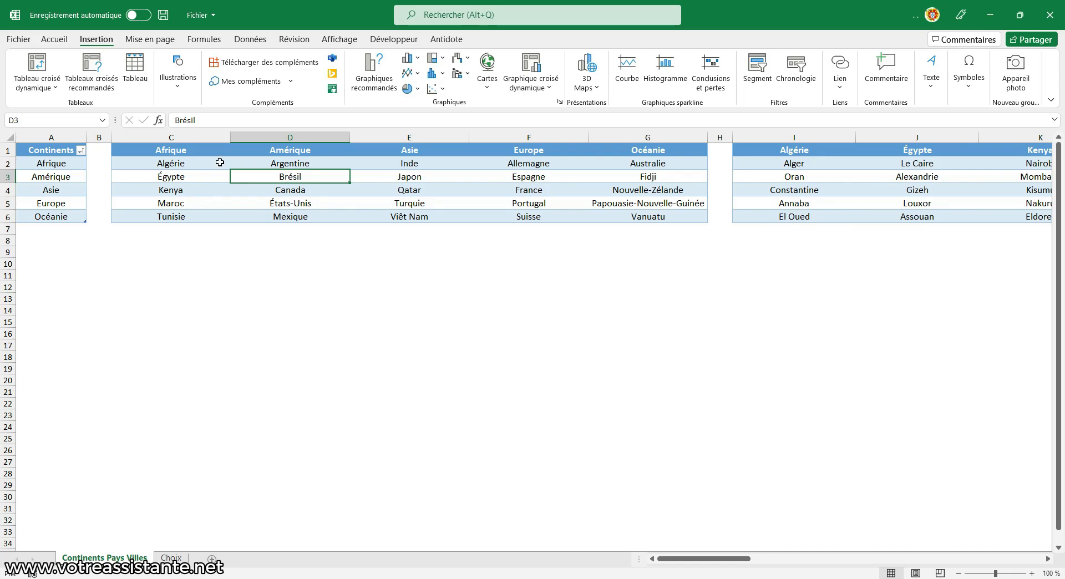
# Step: Sort the countries under Afrique (C2:C6) from A to Z, continuing with the current selection only
pyautogui.moveTo(198, 163); pyautogui.dragTo(185, 216)
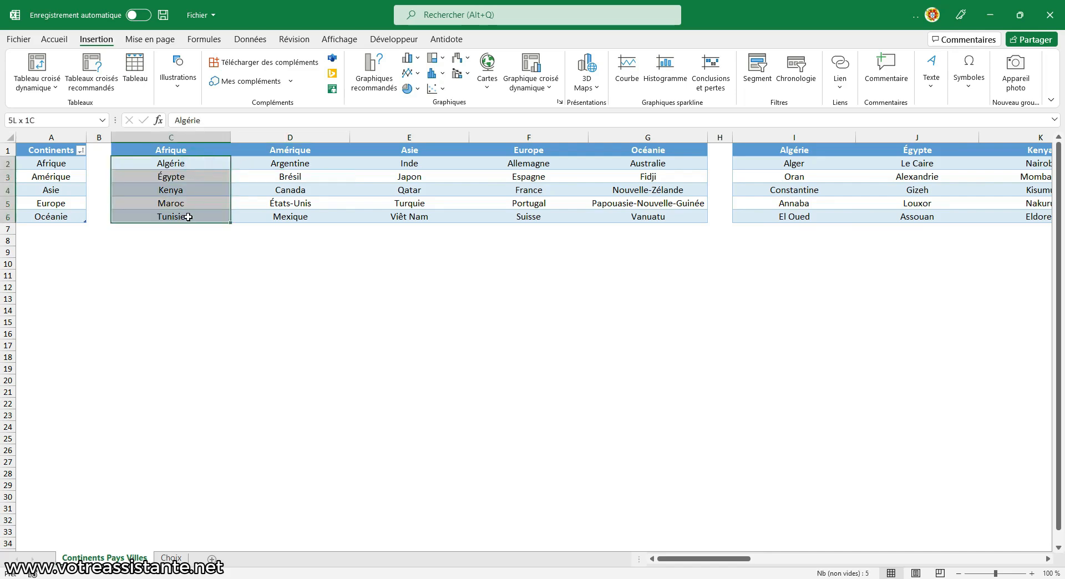
pyautogui.click(55, 39)
pyautogui.click(744, 92)
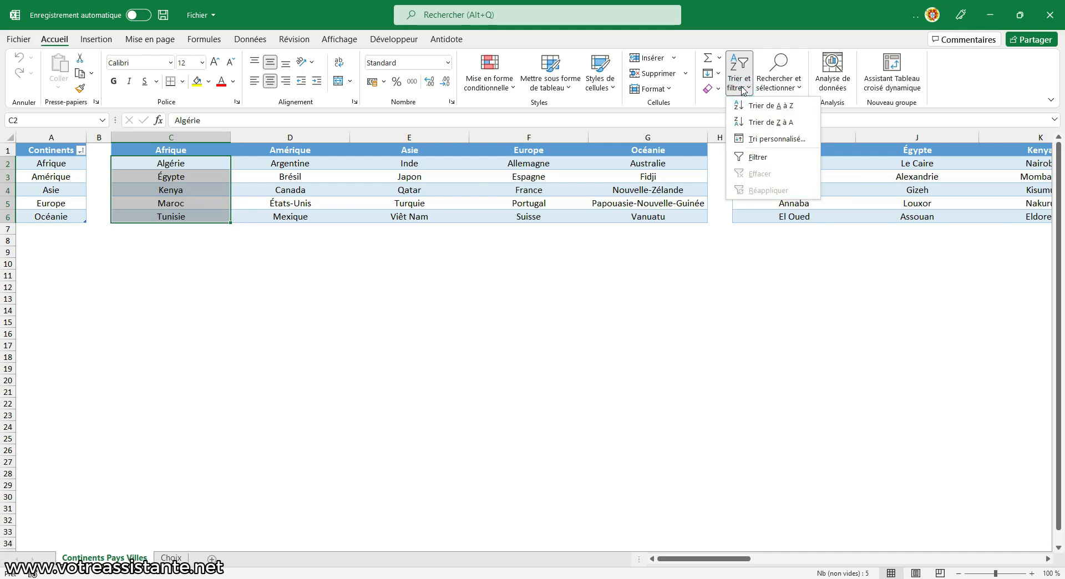
pyautogui.click(755, 106)
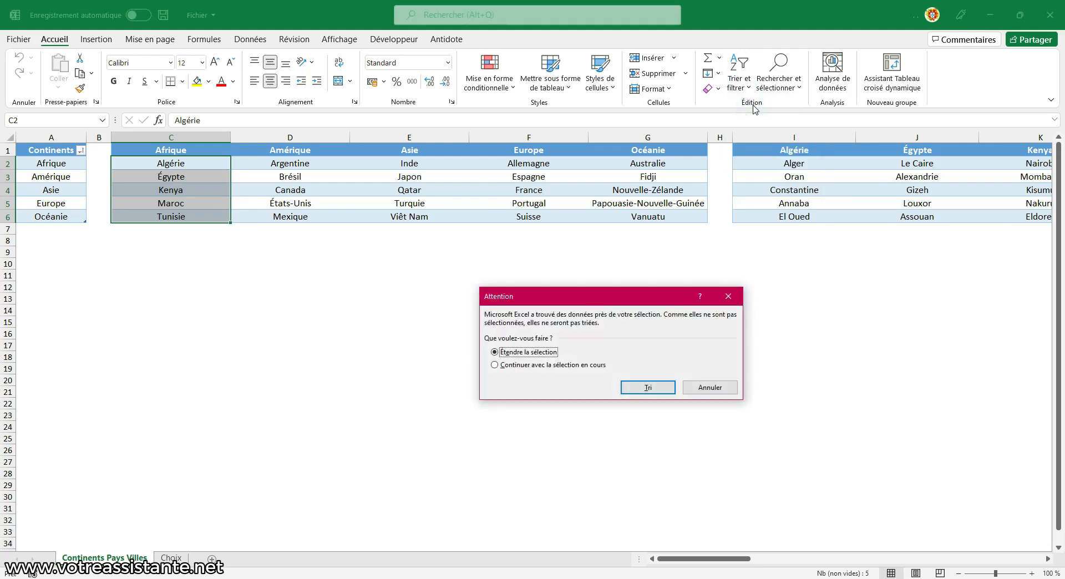
pyautogui.click(572, 365)
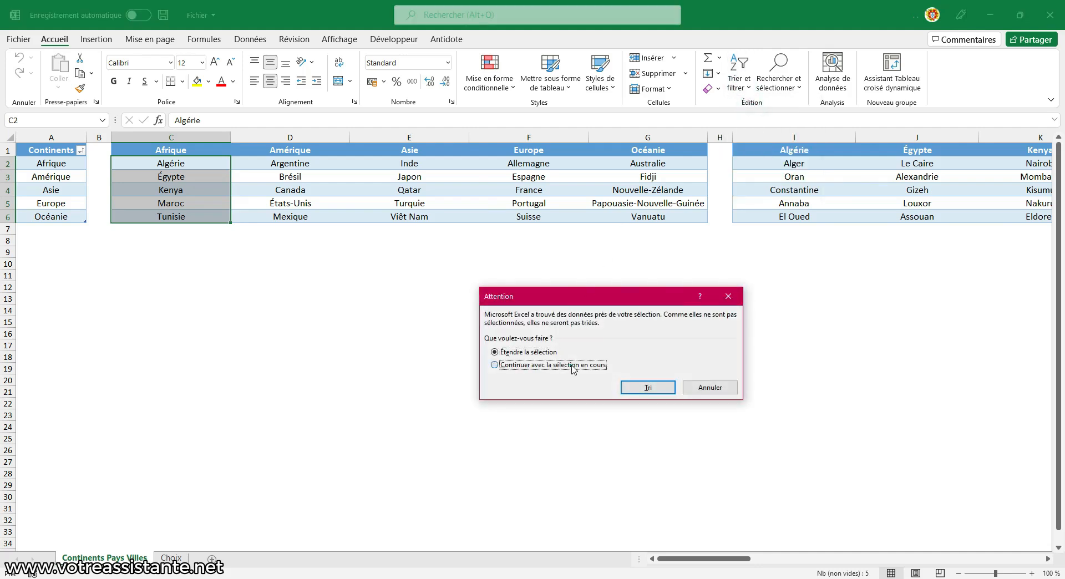
pyautogui.click(643, 386)
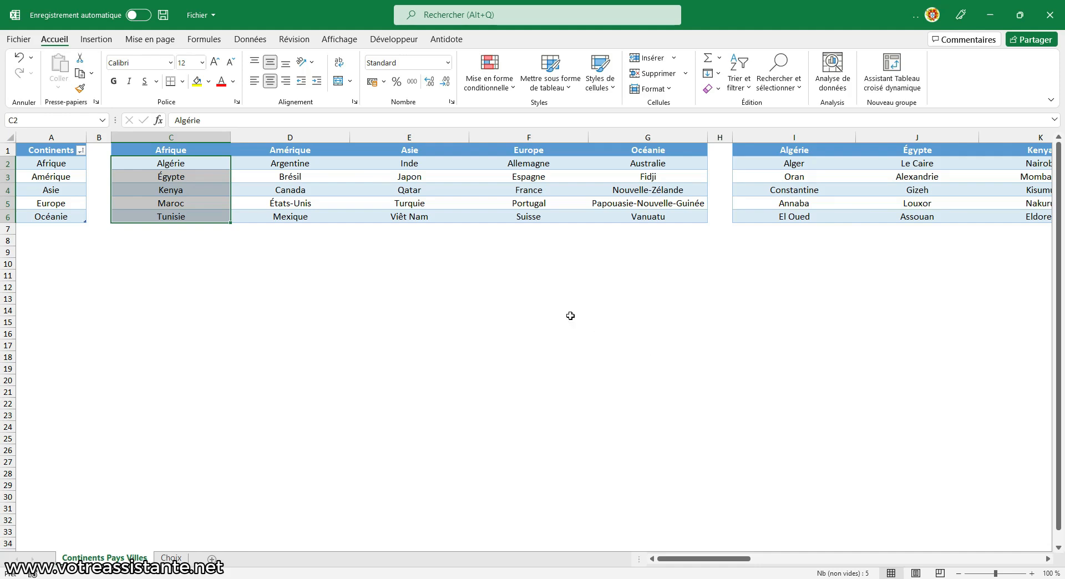
pyautogui.click(59, 171)
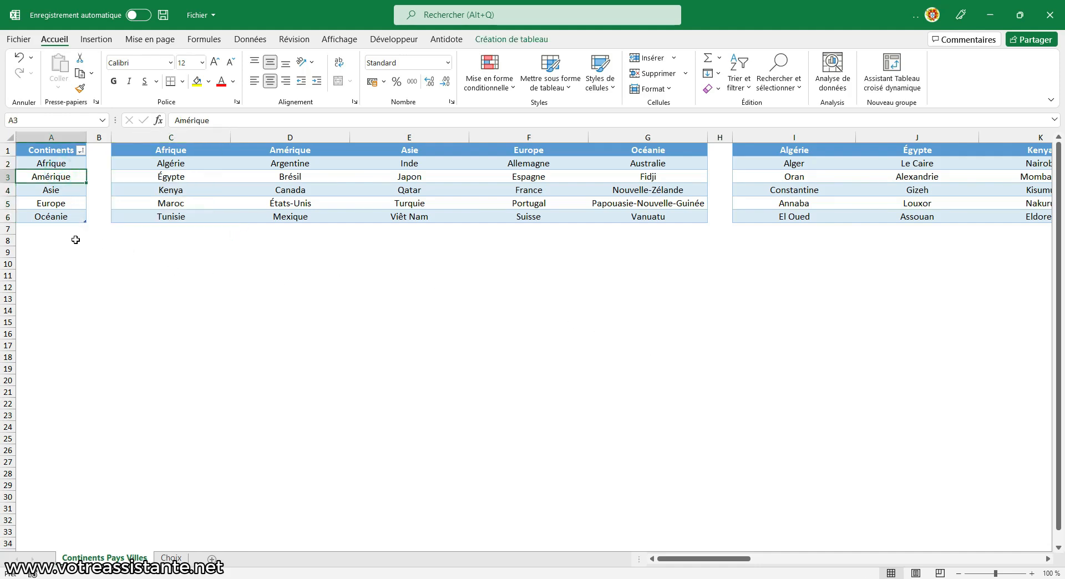
pyautogui.click(306, 178)
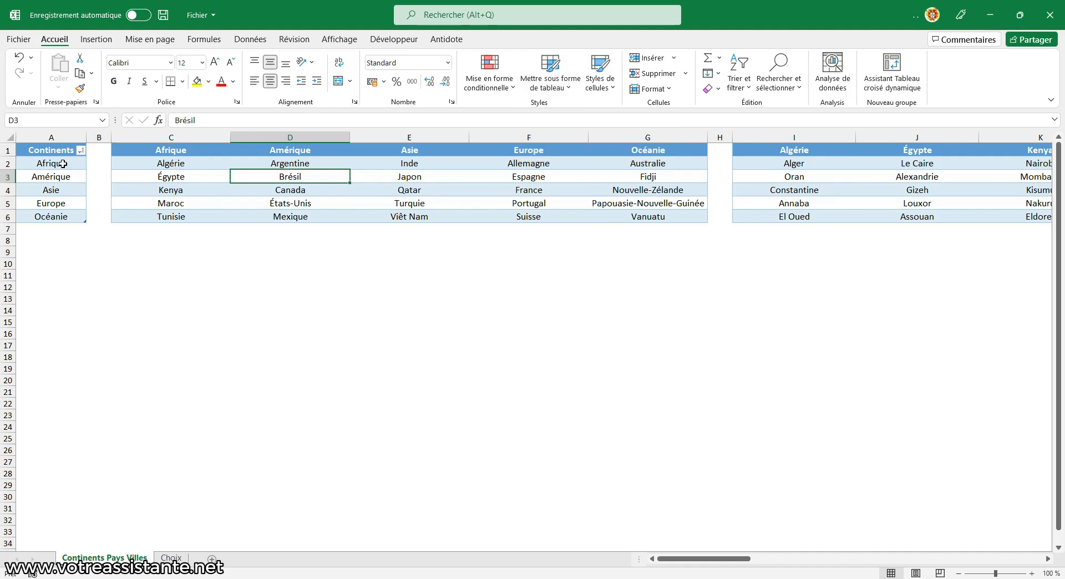
# Step: Name the list of continents in A2:A6 "Continents"
pyautogui.moveTo(63, 163); pyautogui.dragTo(57, 218)
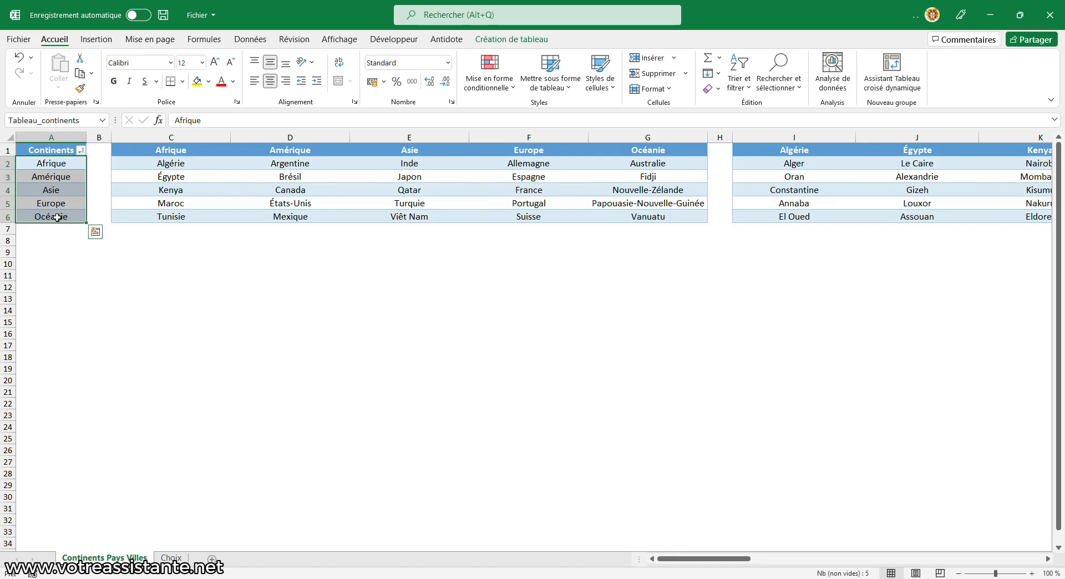
pyautogui.click(204, 39)
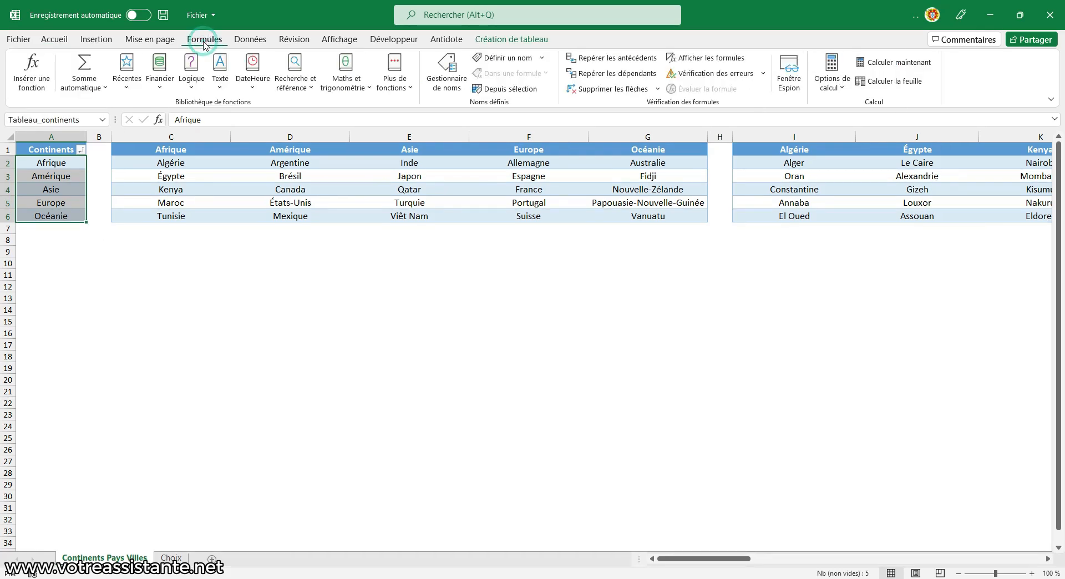
pyautogui.click(510, 59)
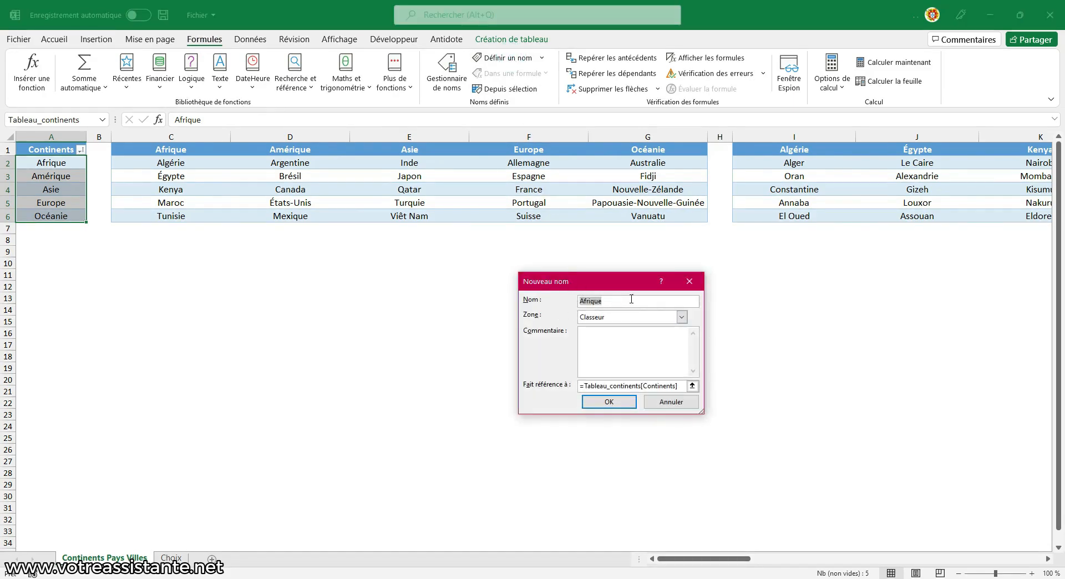
pyautogui.click(690, 282)
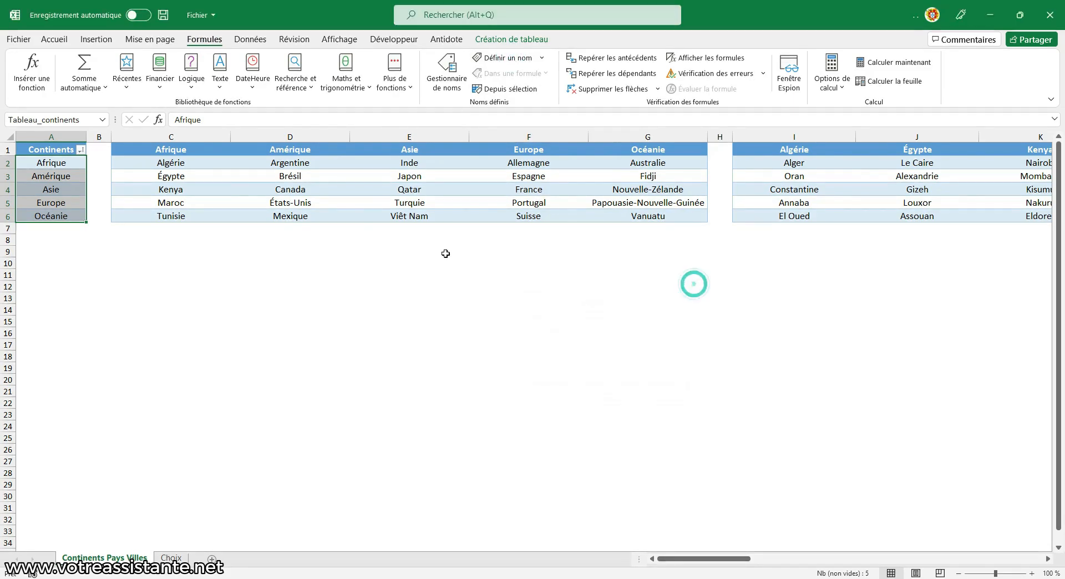
pyautogui.click(47, 120)
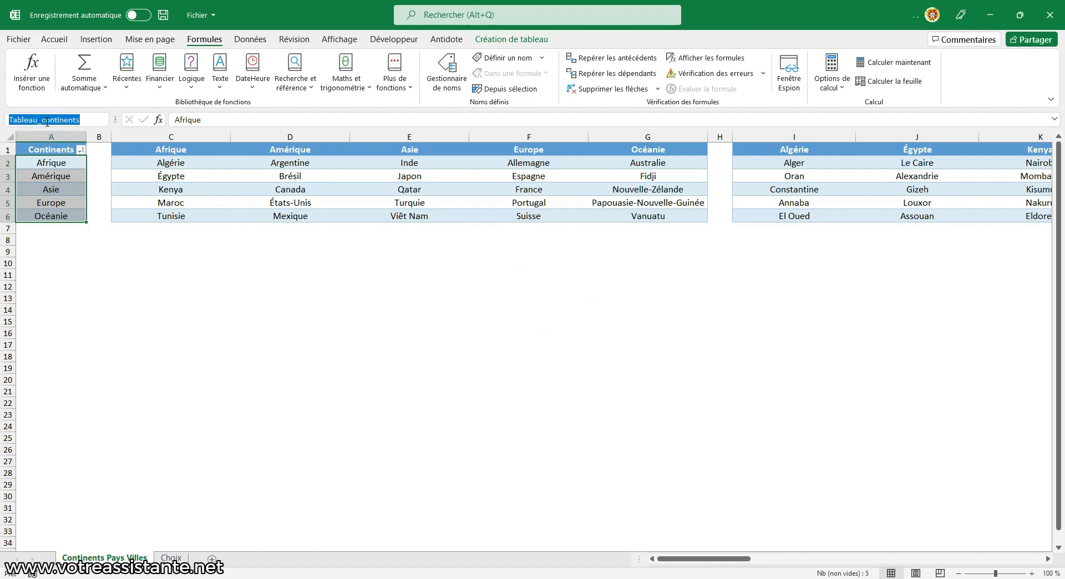
pyautogui.write('Continents')
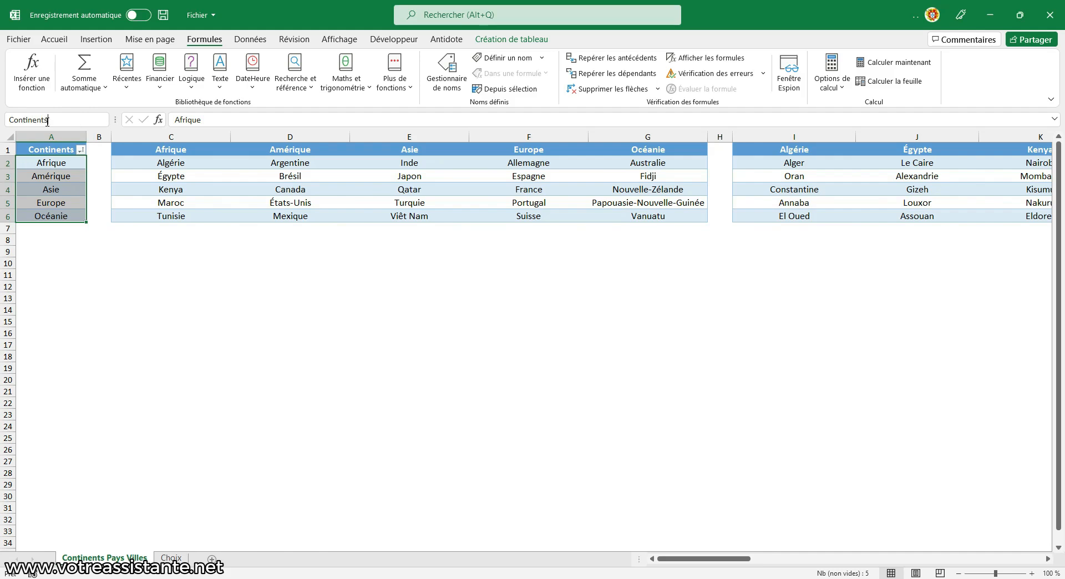
pyautogui.press('Return')
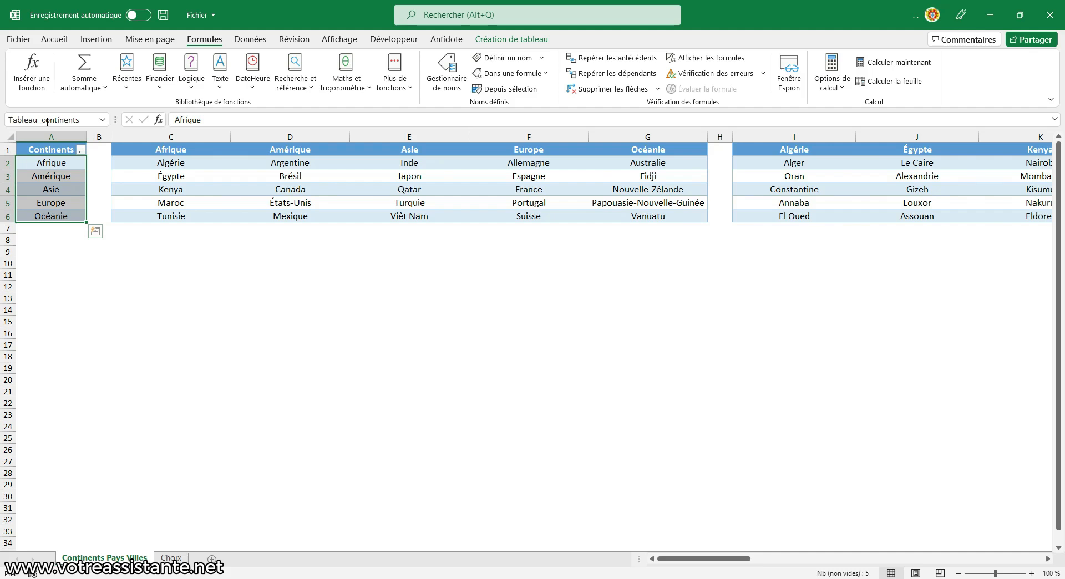
# Step: Create named ranges for the countries table C1:G6 from its top row only, and check them in the name manager
pyautogui.moveTo(162, 151); pyautogui.dragTo(612, 217)
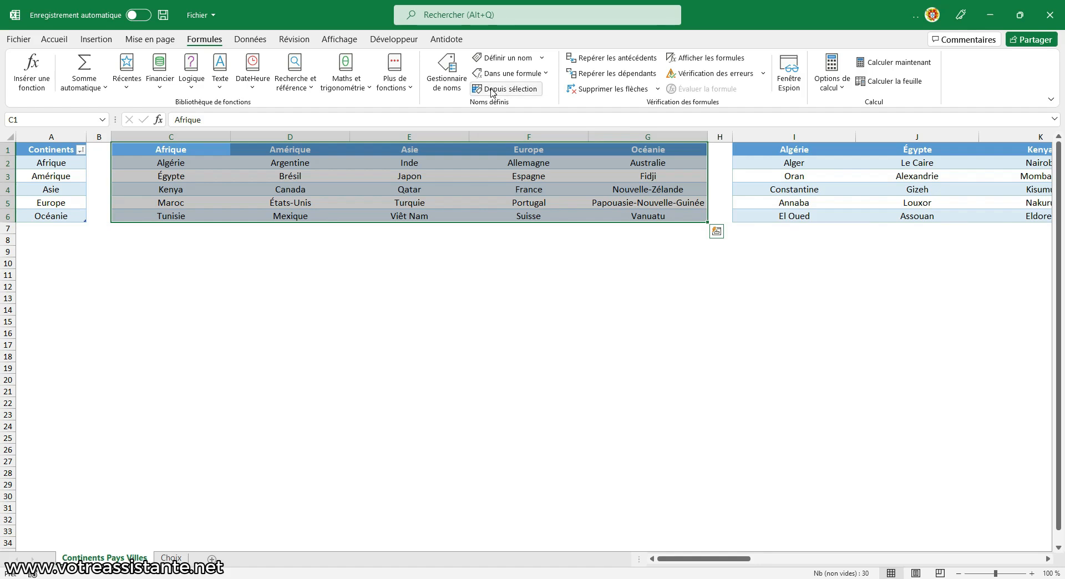
pyautogui.click(526, 90)
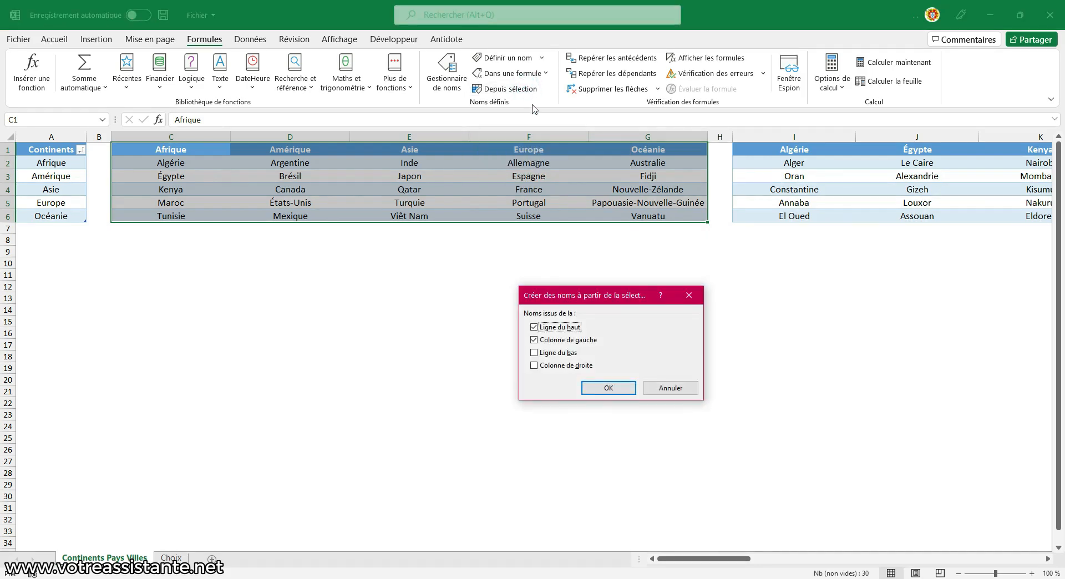
pyautogui.click(554, 341)
pyautogui.click(599, 392)
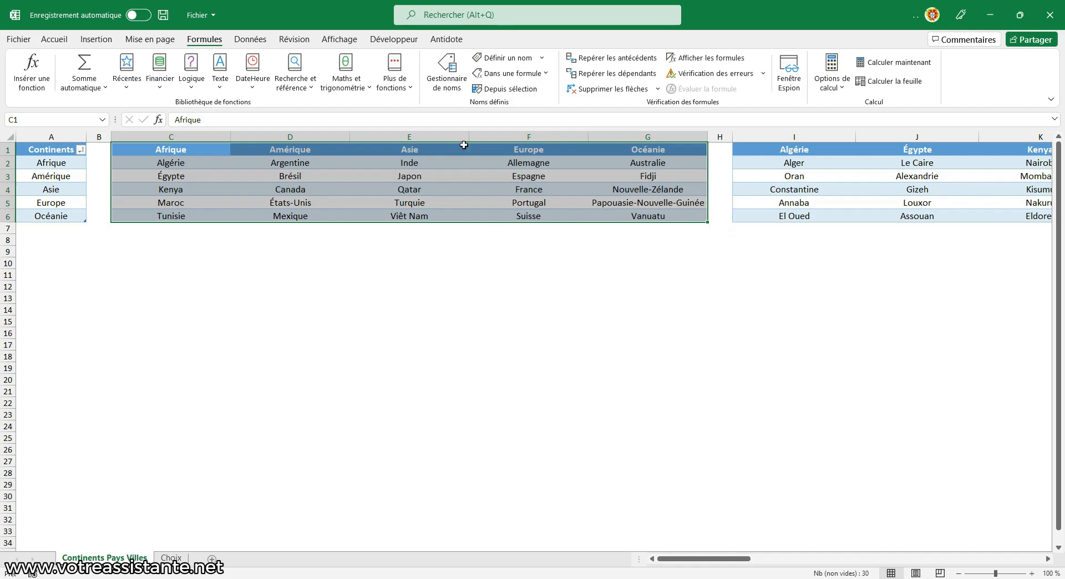
pyautogui.click(444, 80)
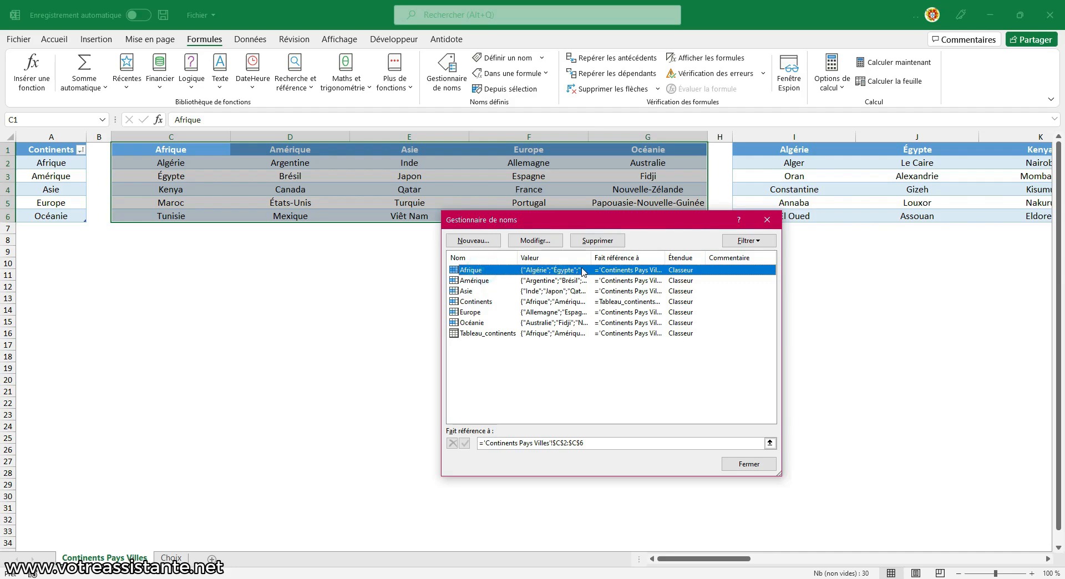
pyautogui.click(545, 282)
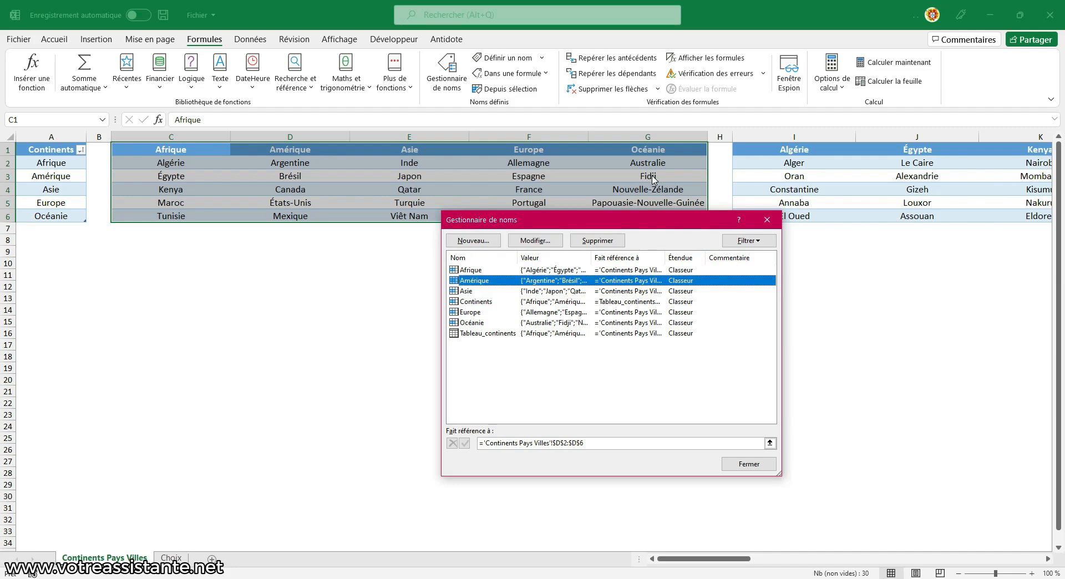
pyautogui.click(747, 463)
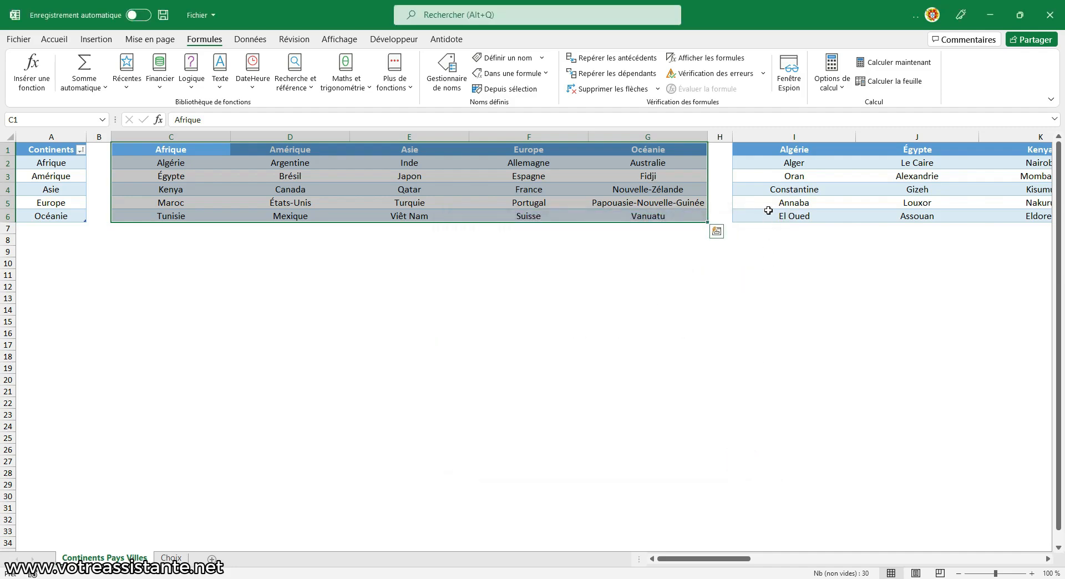
# Step: Create named ranges for the cities table I1:AG6 from its top row only, and check them in the name manager
pyautogui.click(762, 150)
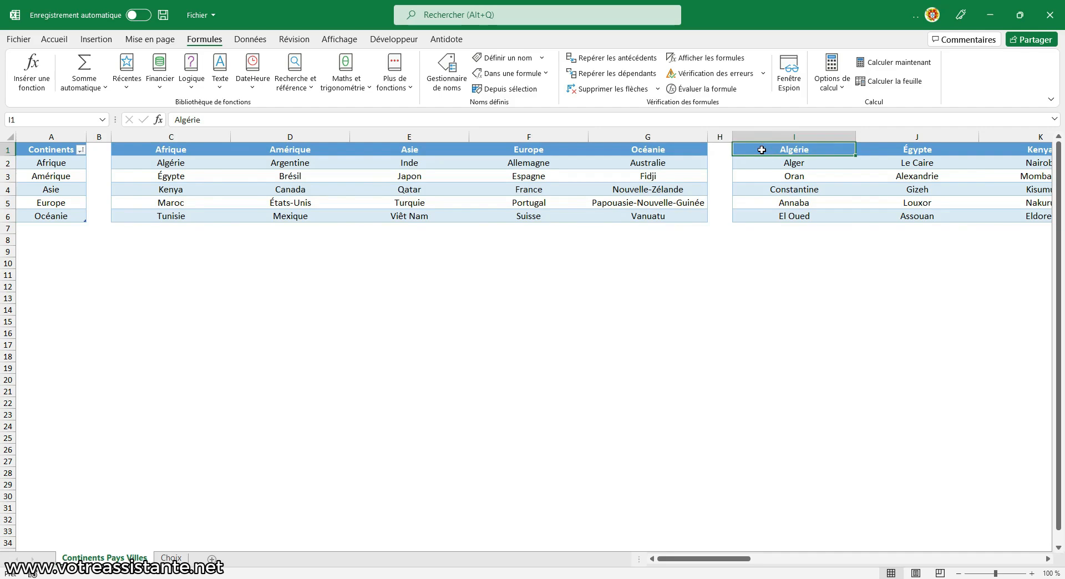
pyautogui.hotkey('ctrl', 'shift', 'Down')
pyautogui.hotkey('ctrl', 'shift', 'Right')
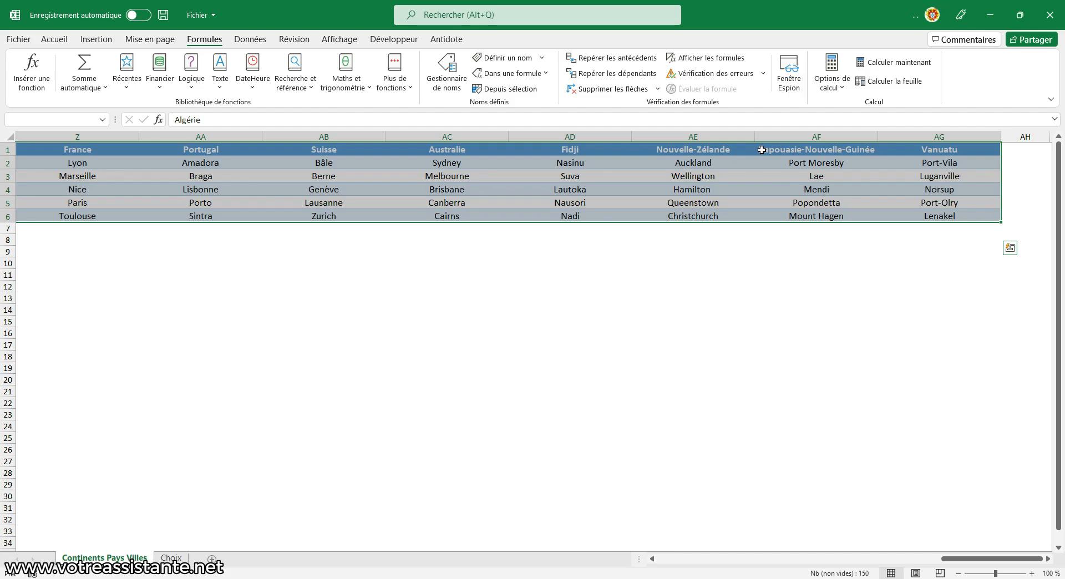
pyautogui.click(510, 92)
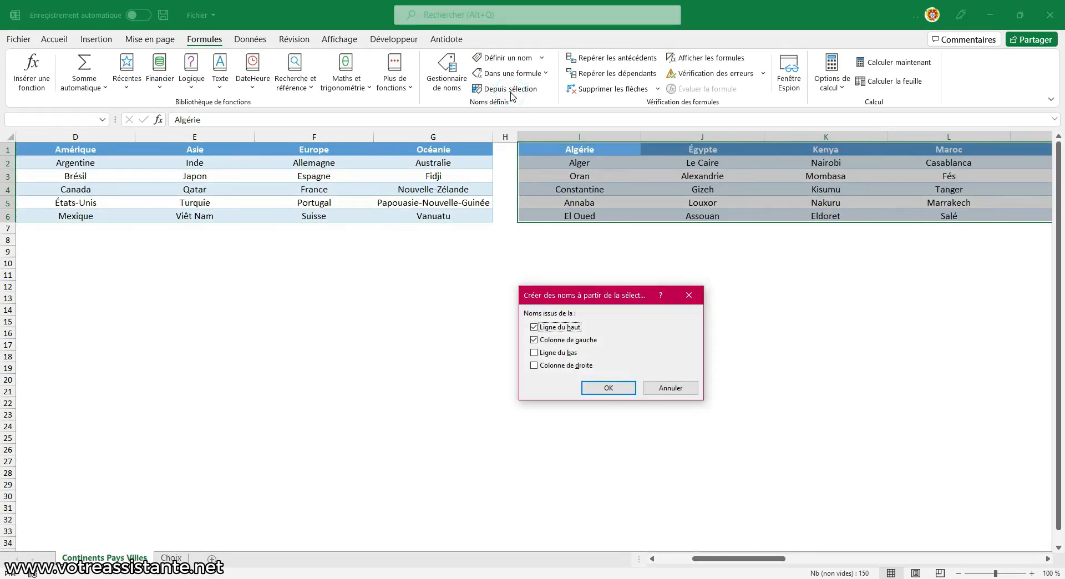
pyautogui.click(554, 341)
pyautogui.click(613, 387)
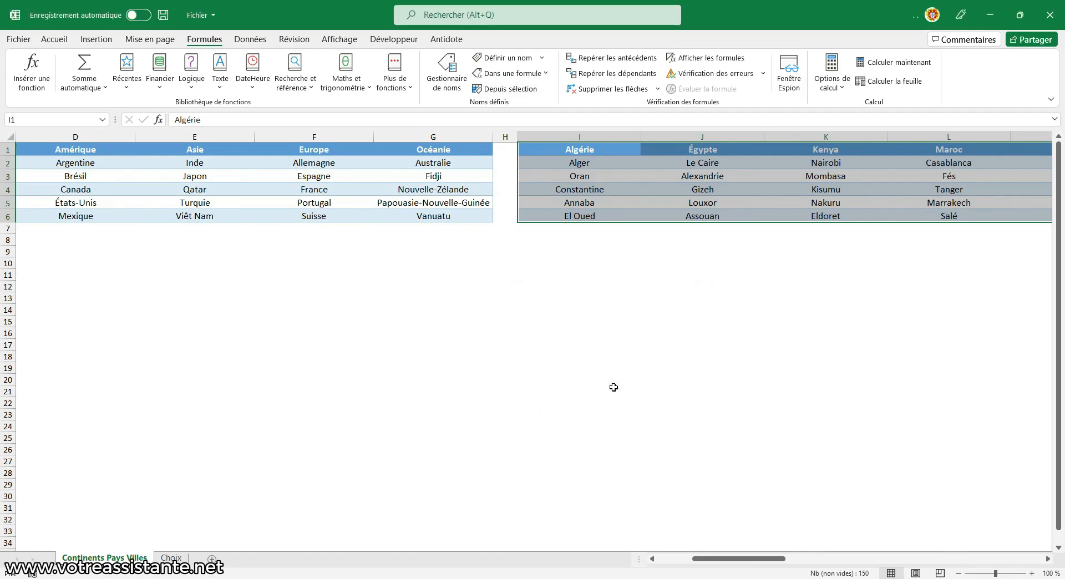
pyautogui.click(447, 73)
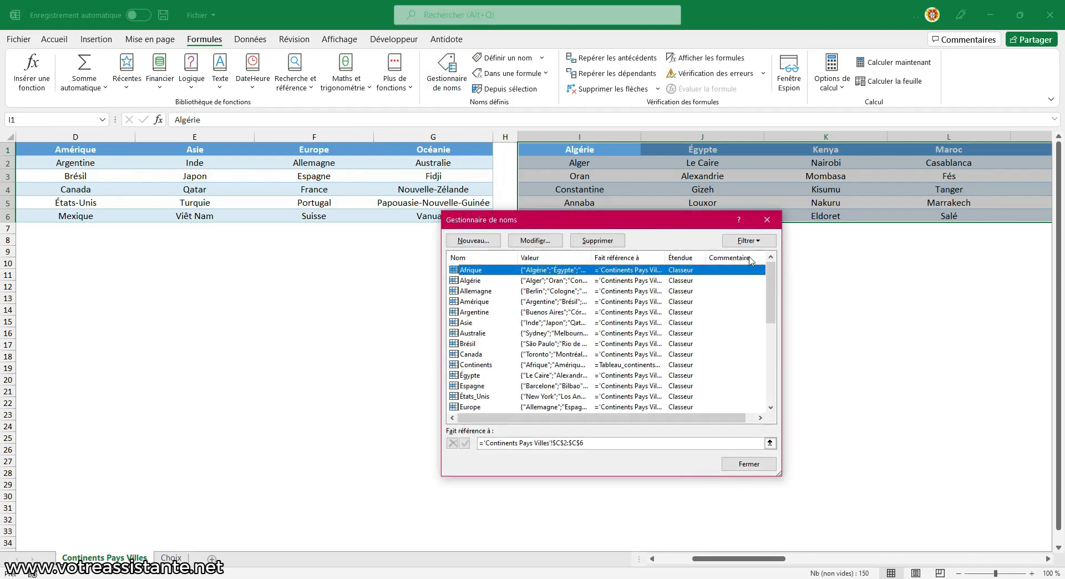
pyautogui.click(767, 219)
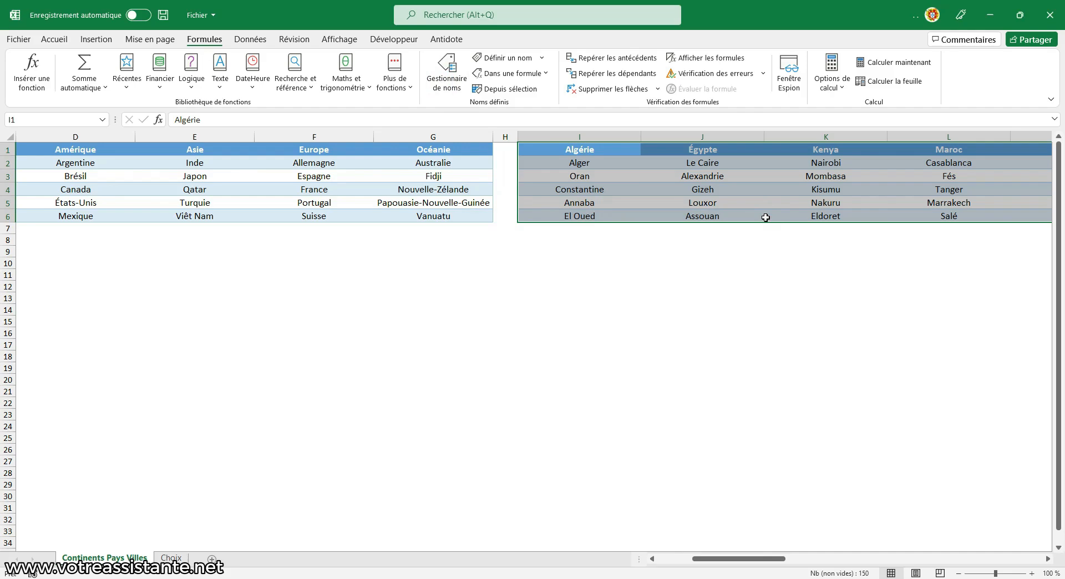
# Step: Compare the hyphenated Nouvelle-Zélande entry in the Océanie list with its header in the cities table
pyautogui.click(452, 188)
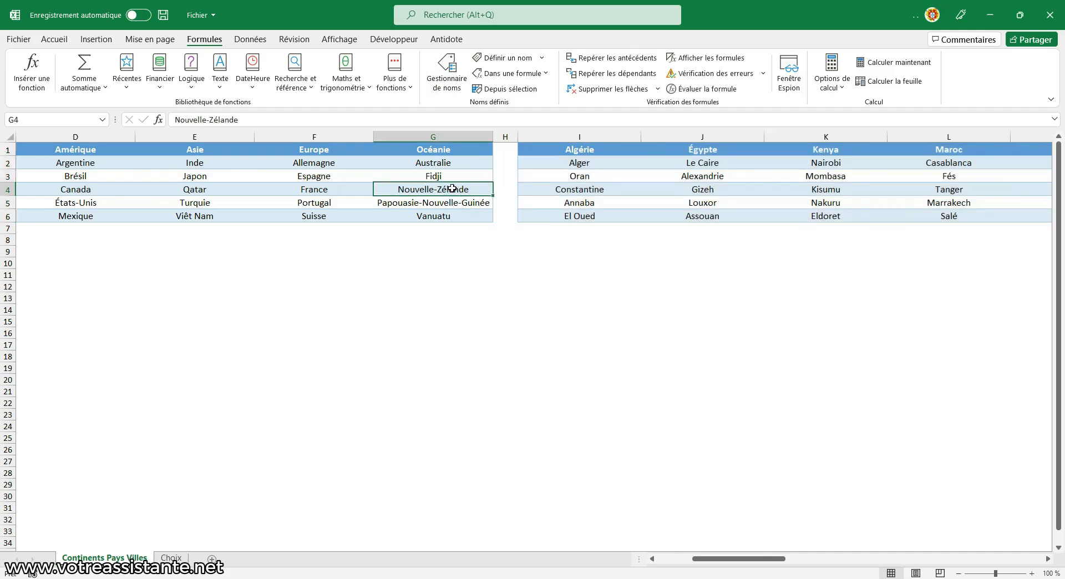
pyautogui.moveTo(705, 200); pyautogui.dragTo(993, 201)
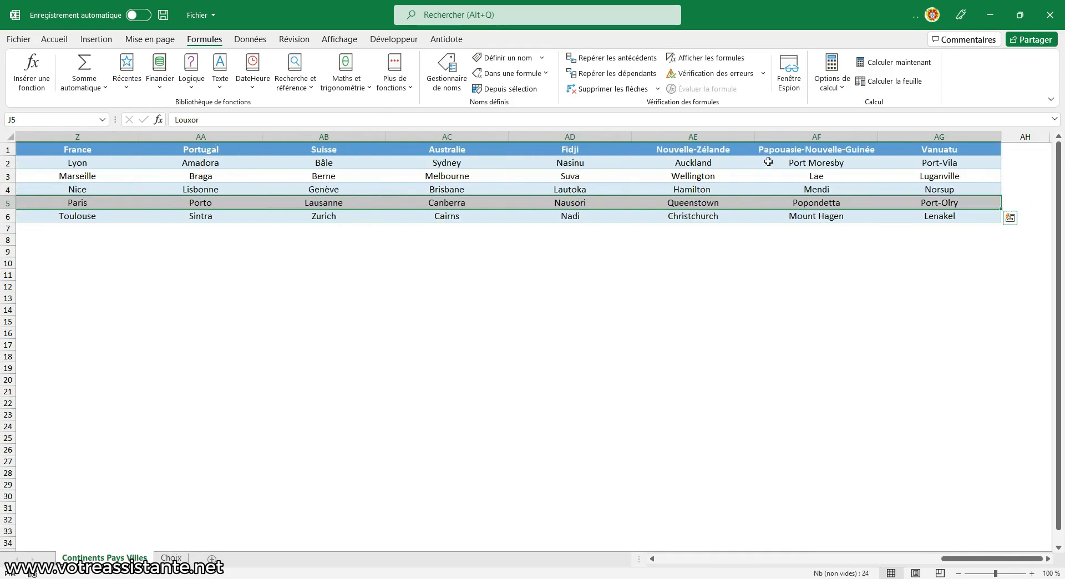
pyautogui.click(713, 147)
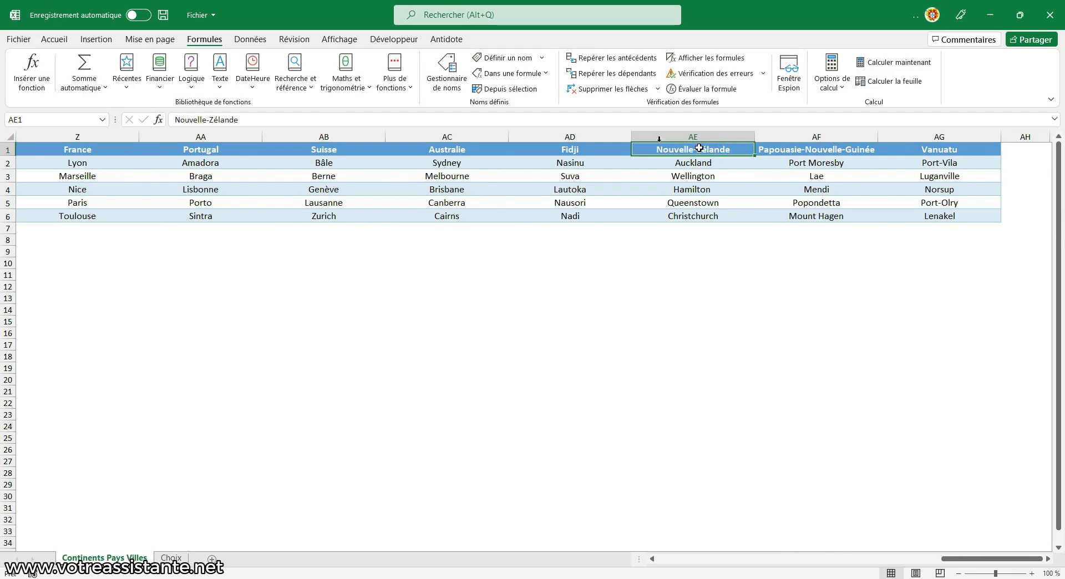
# Step: Look up how the Nouvelle-Zélande range is named in the name manager
pyautogui.click(438, 83)
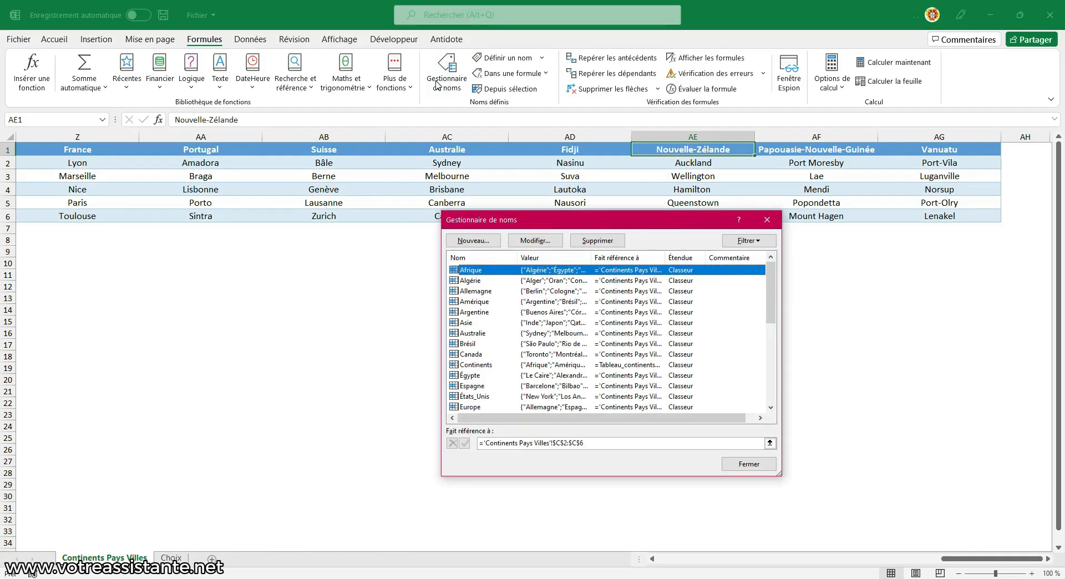
pyautogui.scroll(-4, 524, 313)
pyautogui.click(485, 365)
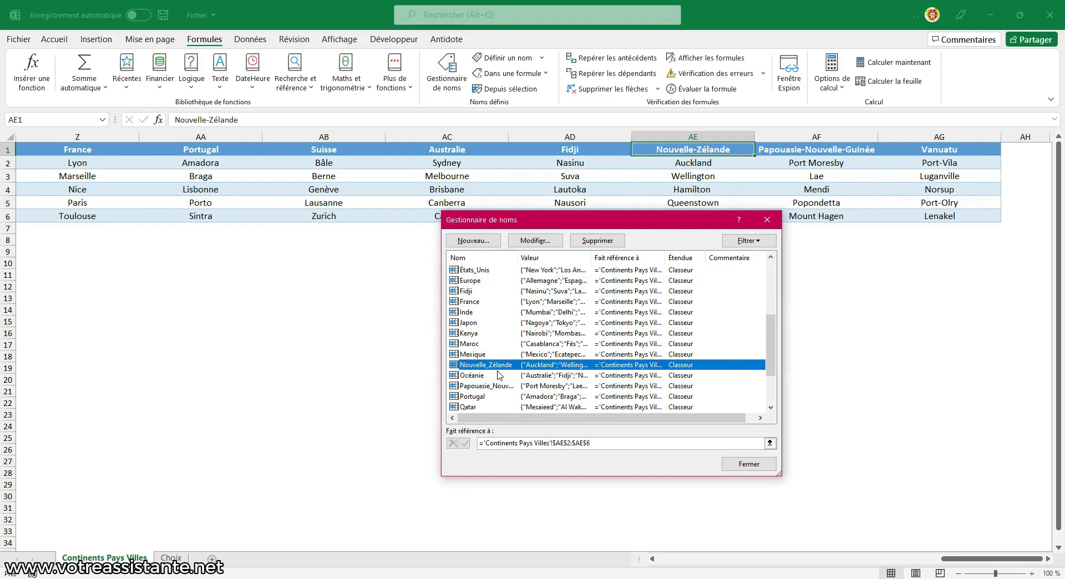
pyautogui.click(748, 466)
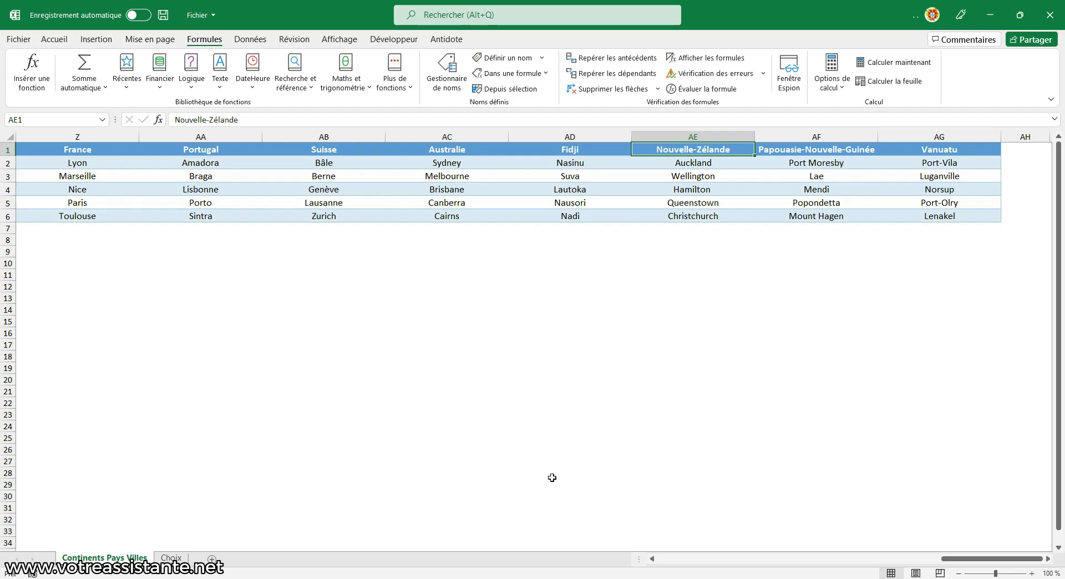
# Step: On the Choix sheet, add list-type data validation to cell A1 with the source =Continents
pyautogui.click(170, 558)
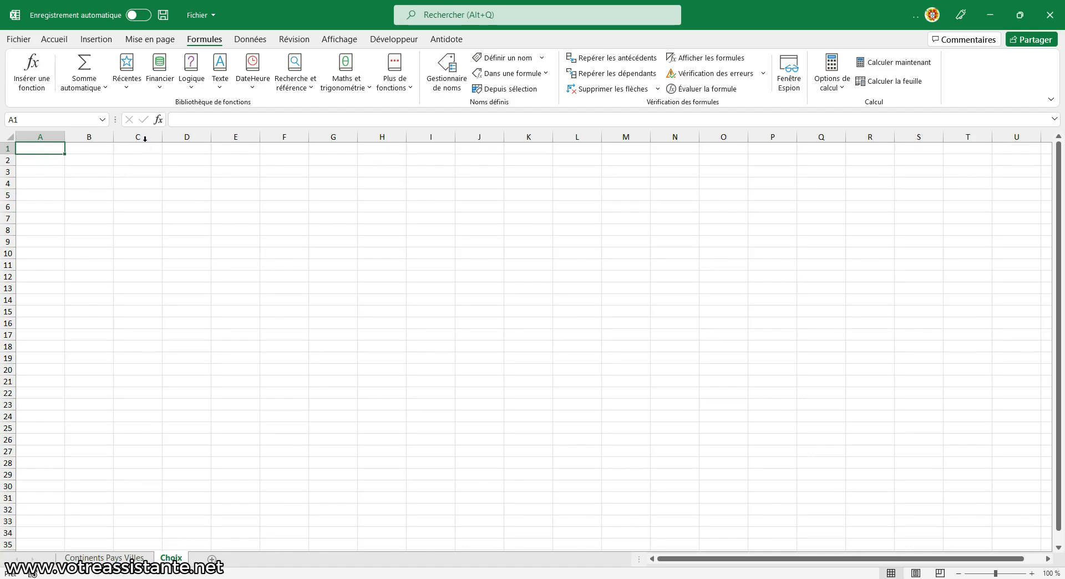
pyautogui.click(249, 39)
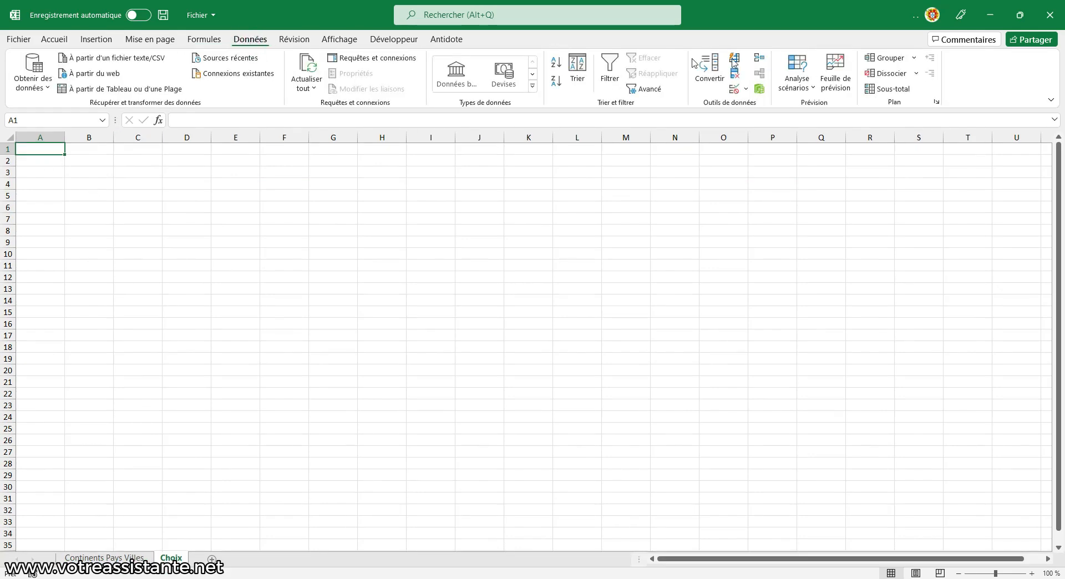
pyautogui.click(739, 90)
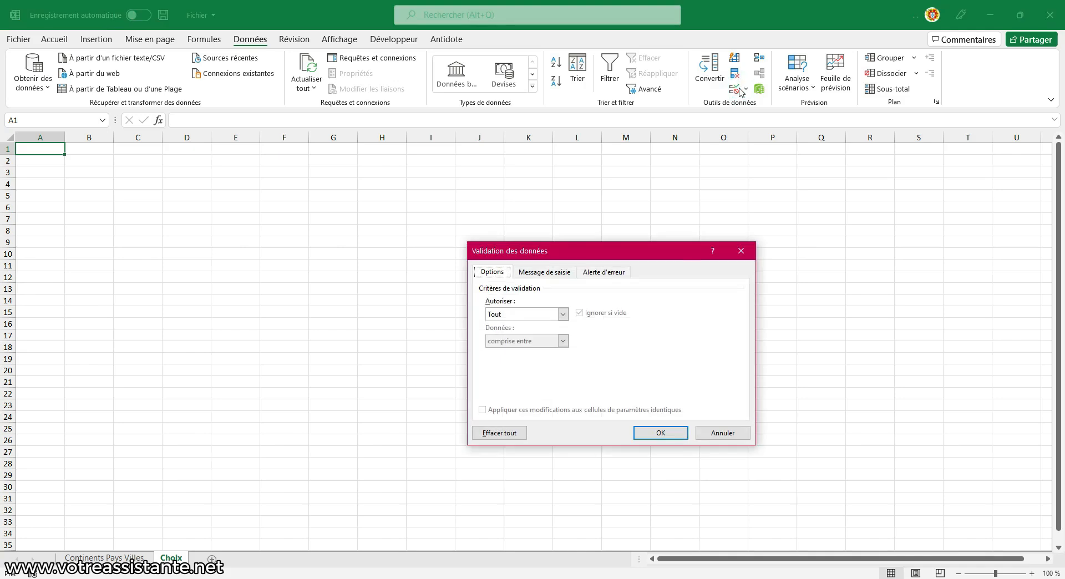
pyautogui.click(513, 314)
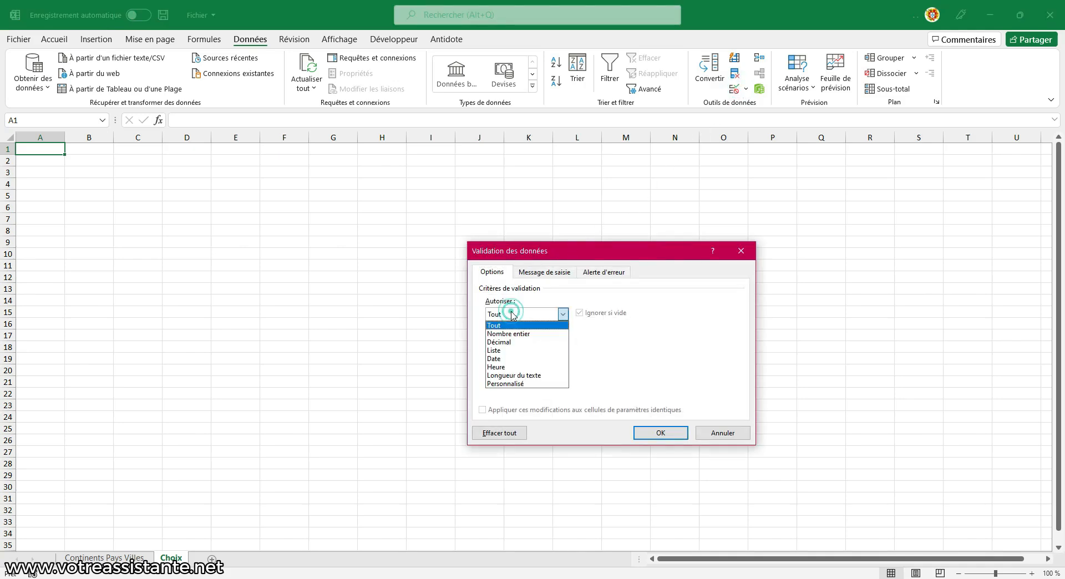
pyautogui.click(511, 354)
pyautogui.click(546, 366)
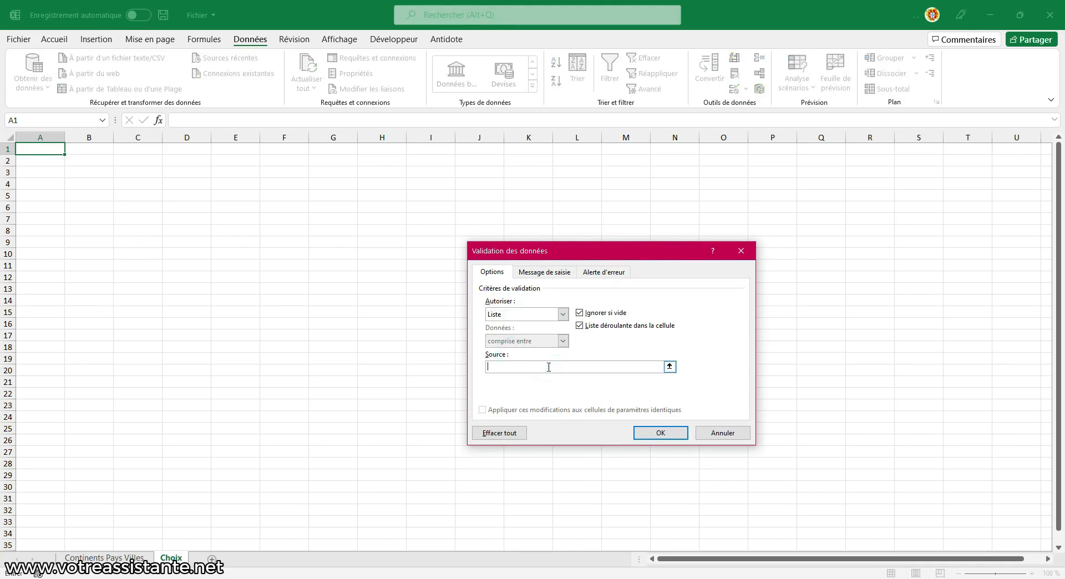
pyautogui.write('=Continents')
pyautogui.click(660, 432)
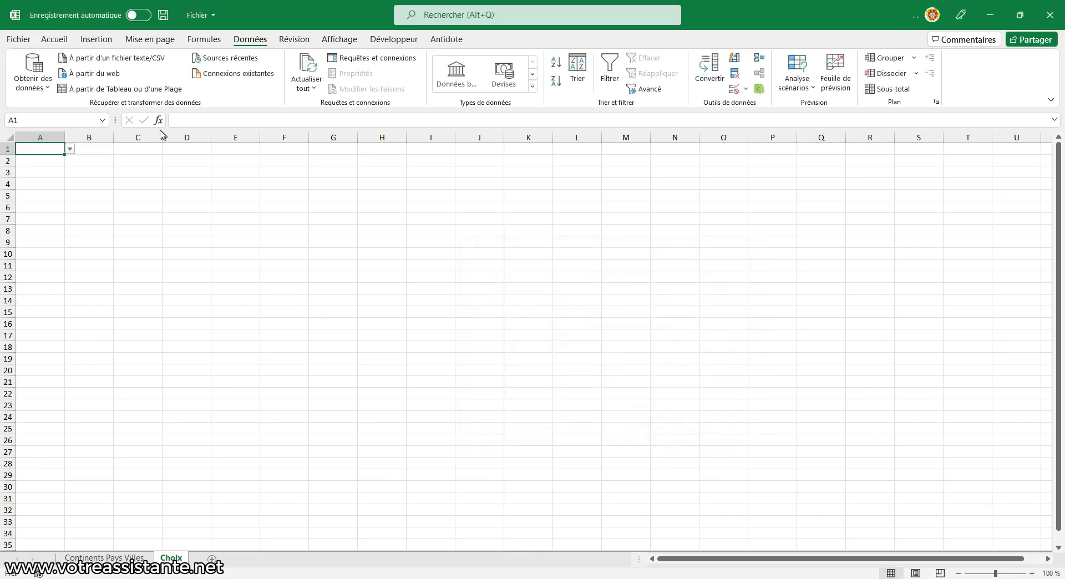
# Step: Copy the continent drop-down from A1 down to A10 and check the choices offered in A10
pyautogui.click(70, 149)
pyautogui.click(70, 150)
pyautogui.moveTo(65, 155); pyautogui.dragTo(60, 254)
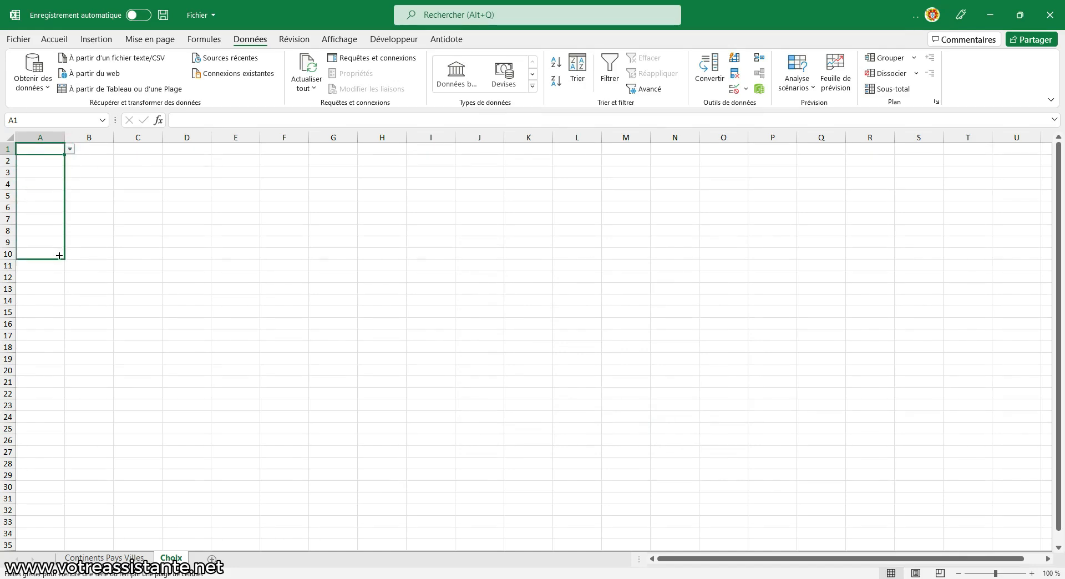
pyautogui.moveTo(59, 255); pyautogui.dragTo(59, 255)
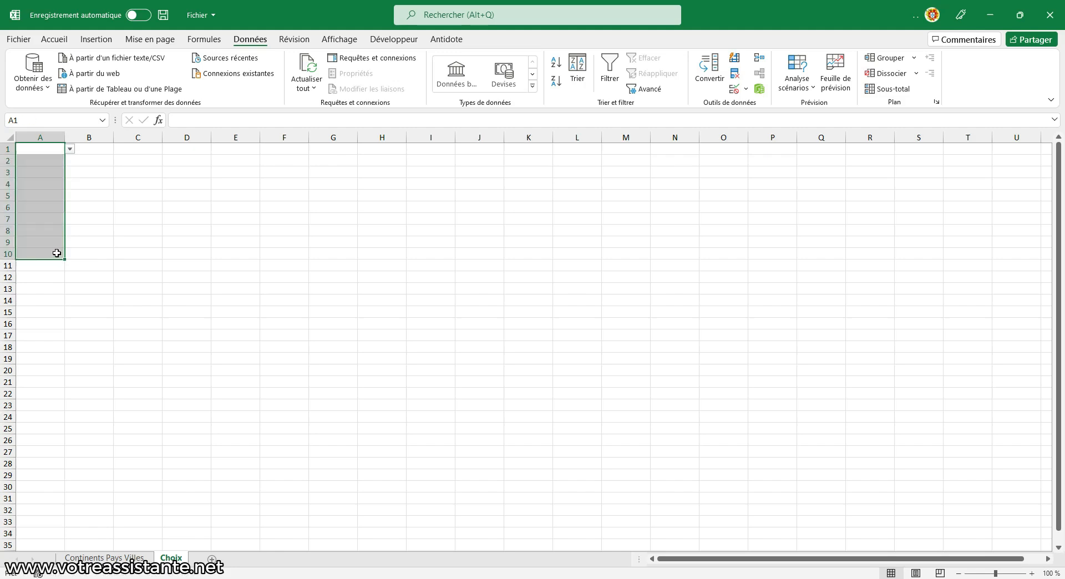
pyautogui.click(57, 254)
pyautogui.click(70, 254)
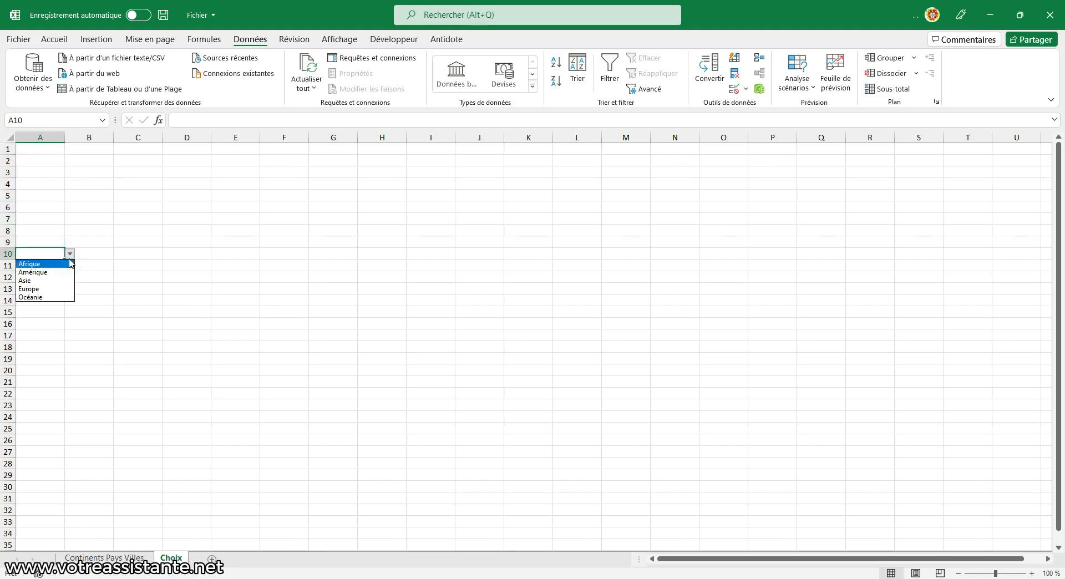
pyautogui.click(69, 258)
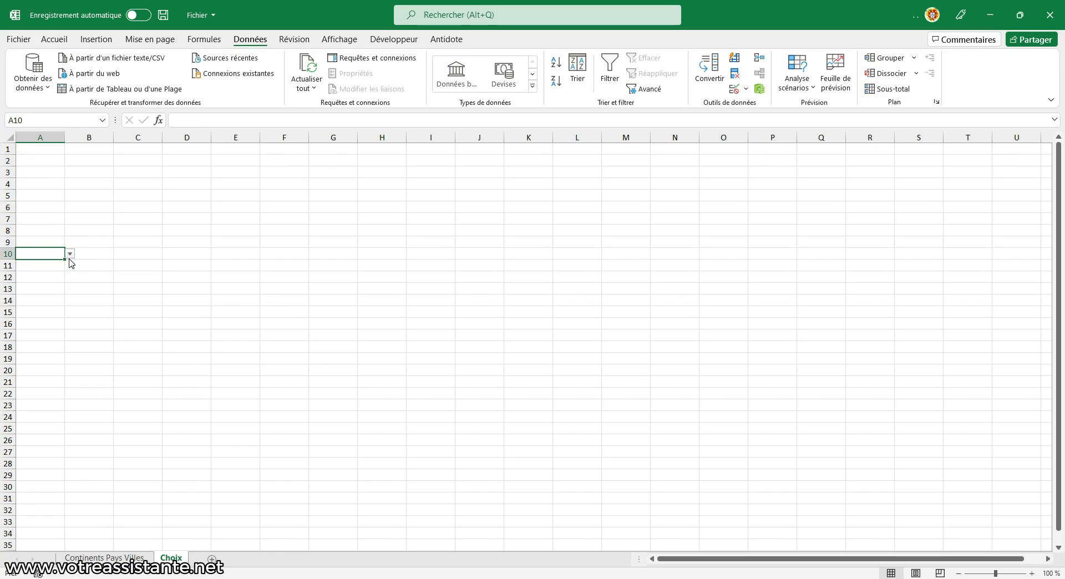
# Step: Add list validation with the source =INDIRECT(A1) to B1, accepting the source warning, and fill it down to B10
pyautogui.click(85, 150)
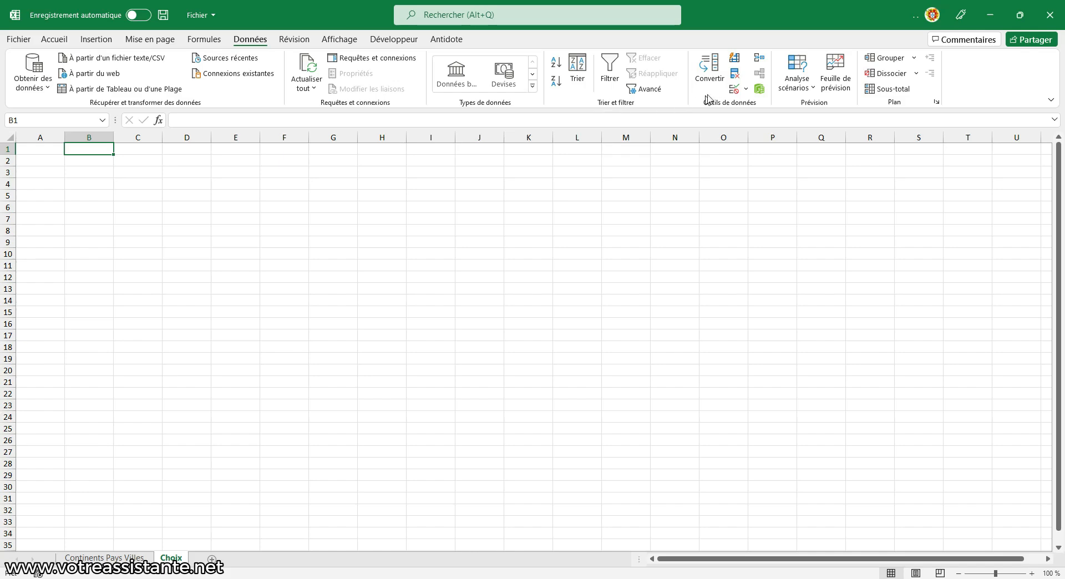
pyautogui.click(734, 91)
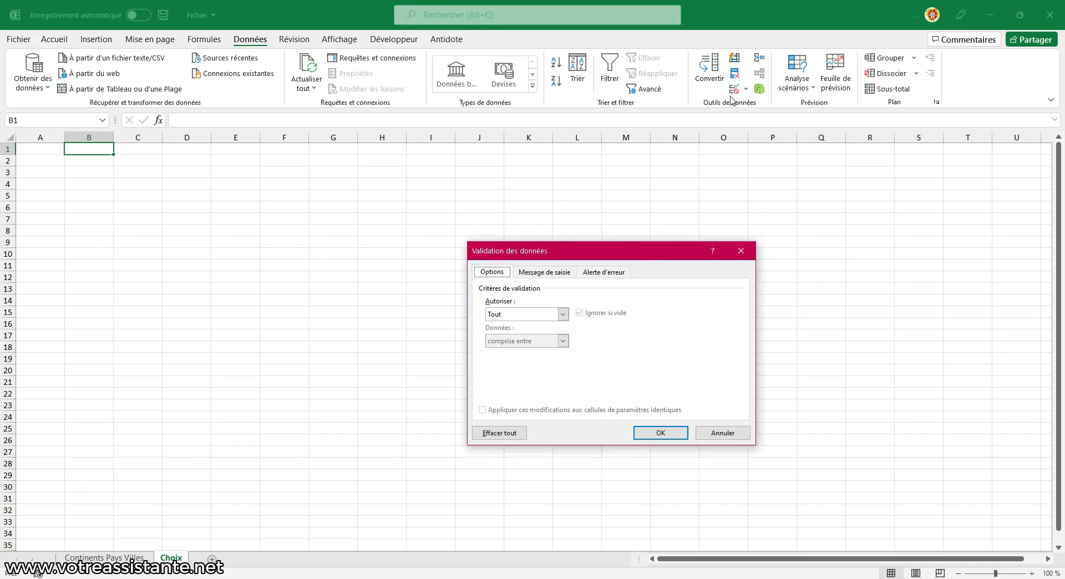
pyautogui.click(562, 314)
pyautogui.click(516, 356)
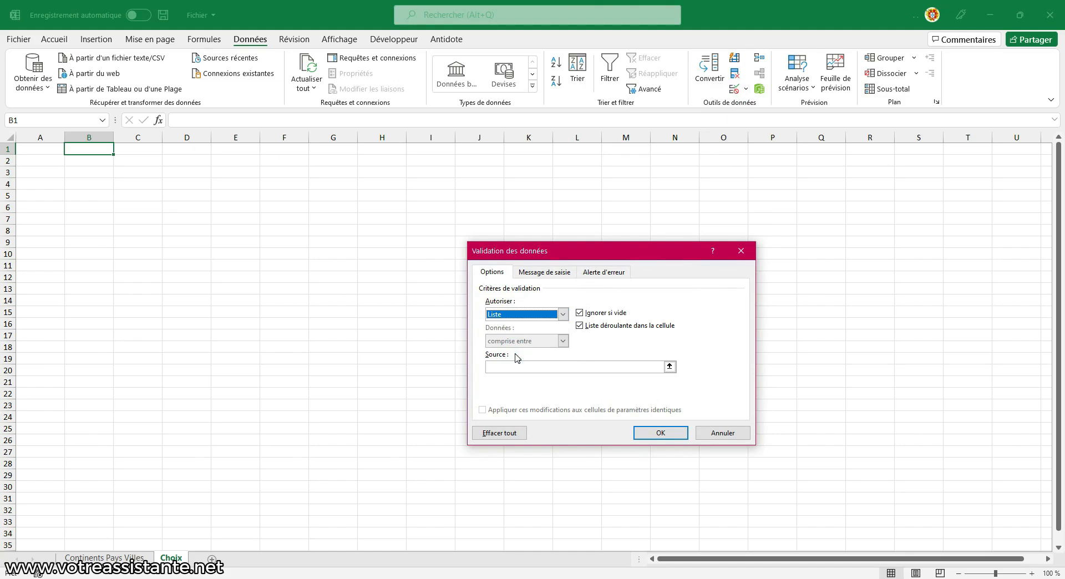
pyautogui.click(514, 366)
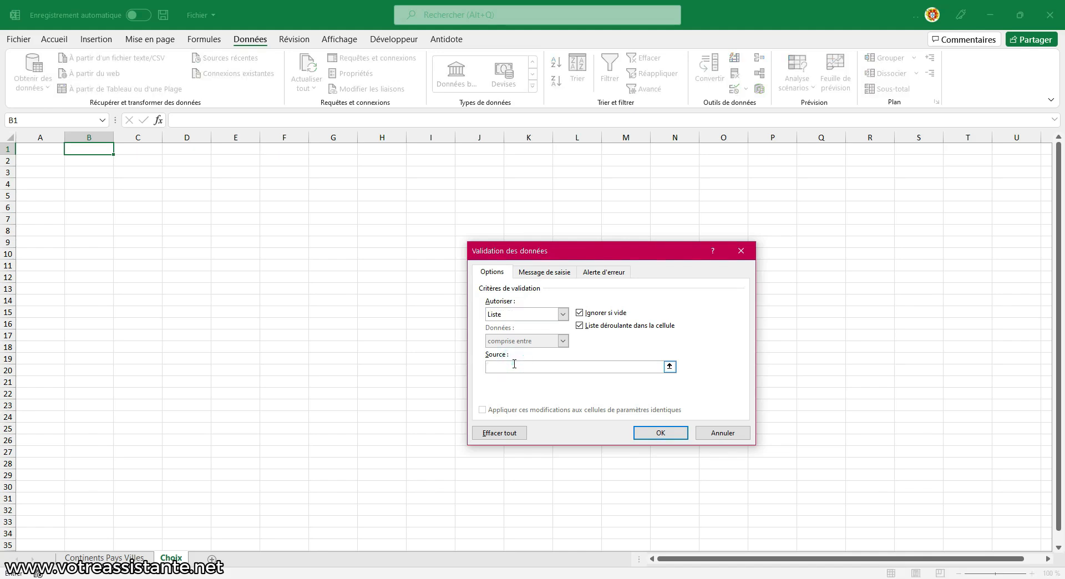
pyautogui.write('=INDIRECT(A1')
pyautogui.click(665, 433)
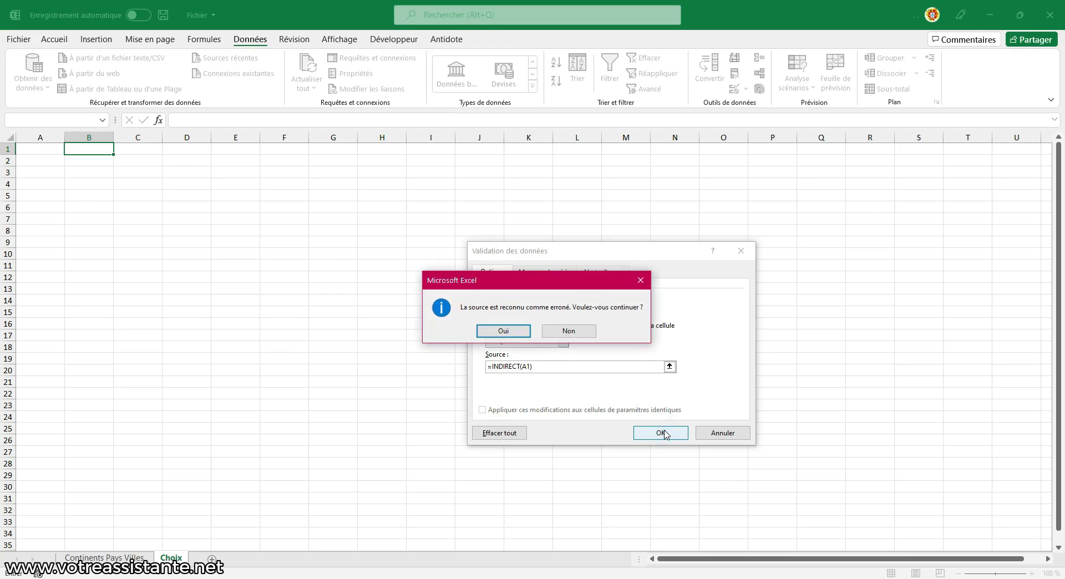
pyautogui.click(508, 332)
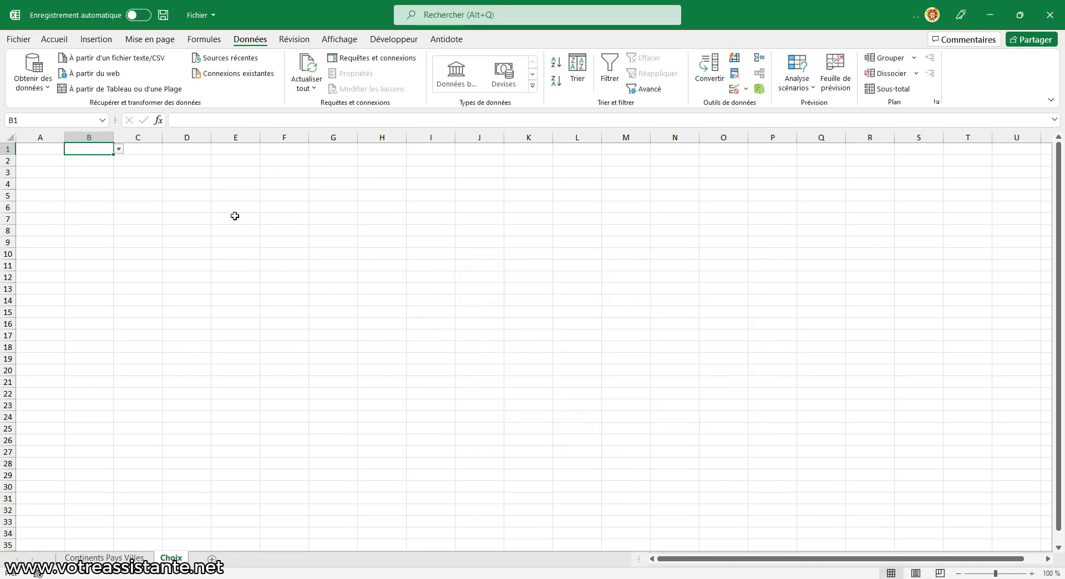
pyautogui.moveTo(115, 155); pyautogui.dragTo(93, 258)
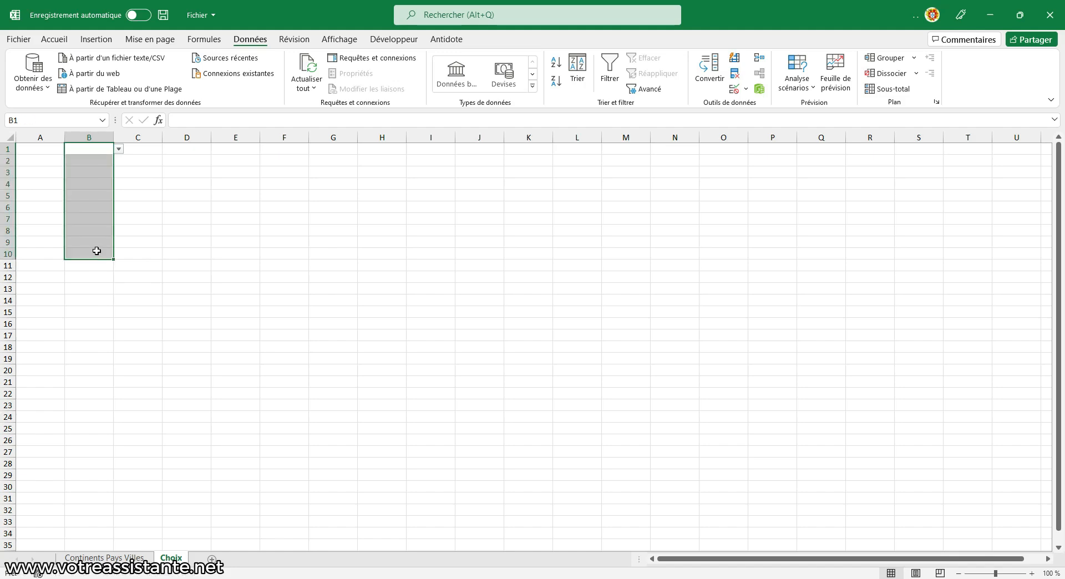
# Step: Pick A1 again as the INDIRECT reference in B1's validation source, remove its dollar signs, and undo the last change
pyautogui.click(91, 149)
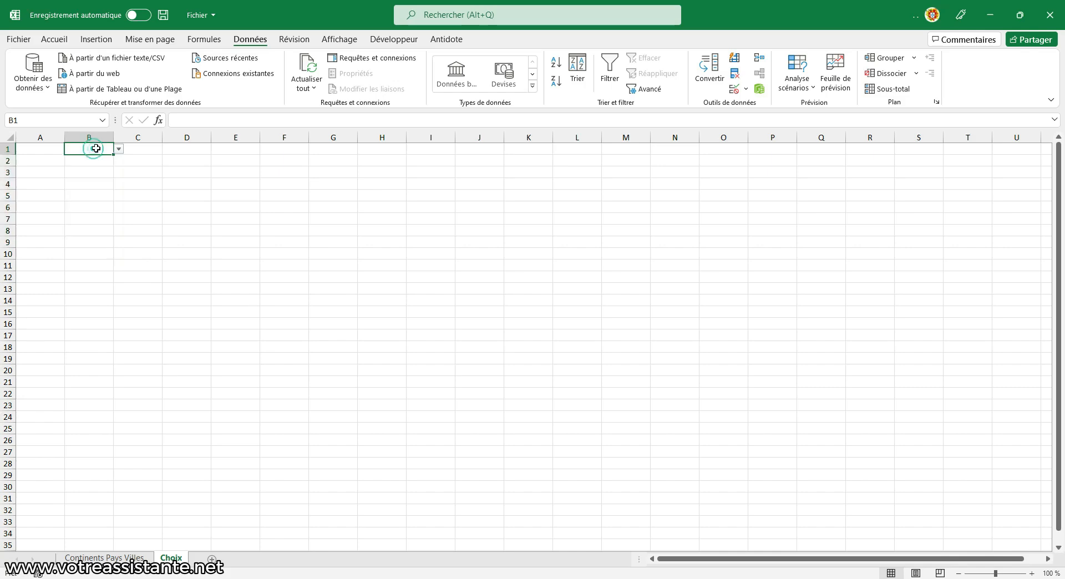
pyautogui.click(735, 89)
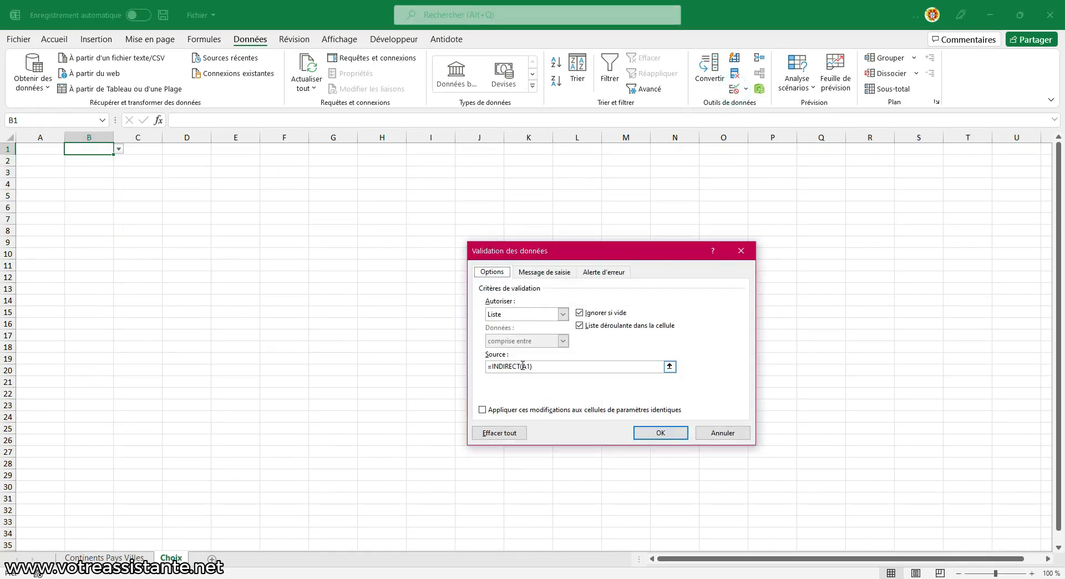
pyautogui.click(522, 366)
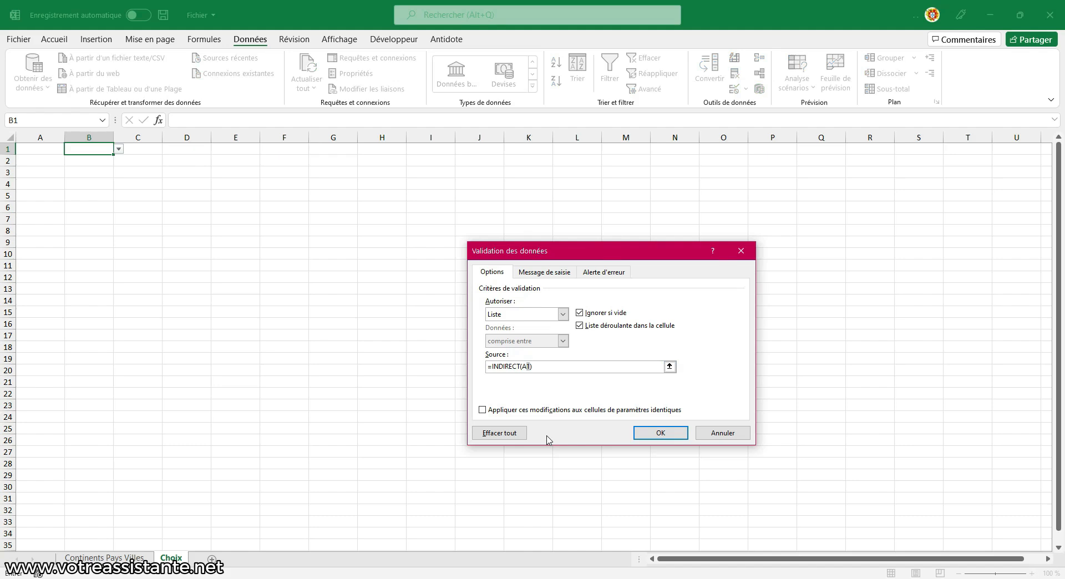
pyautogui.press('BackSpace')
pyautogui.press('BackSpace')
pyautogui.click(35, 145)
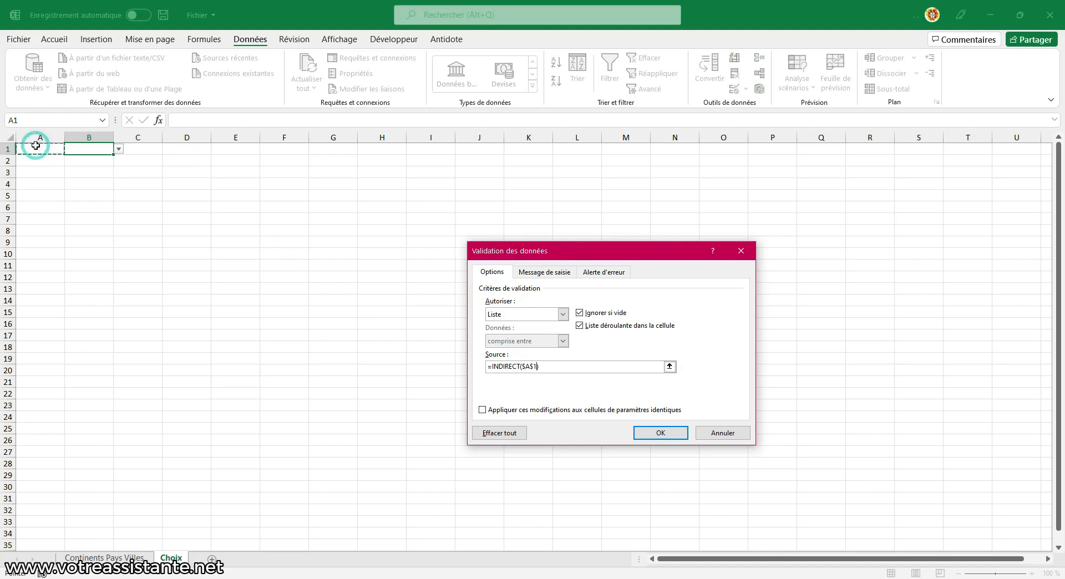
pyautogui.click(526, 366)
pyautogui.press('BackSpace')
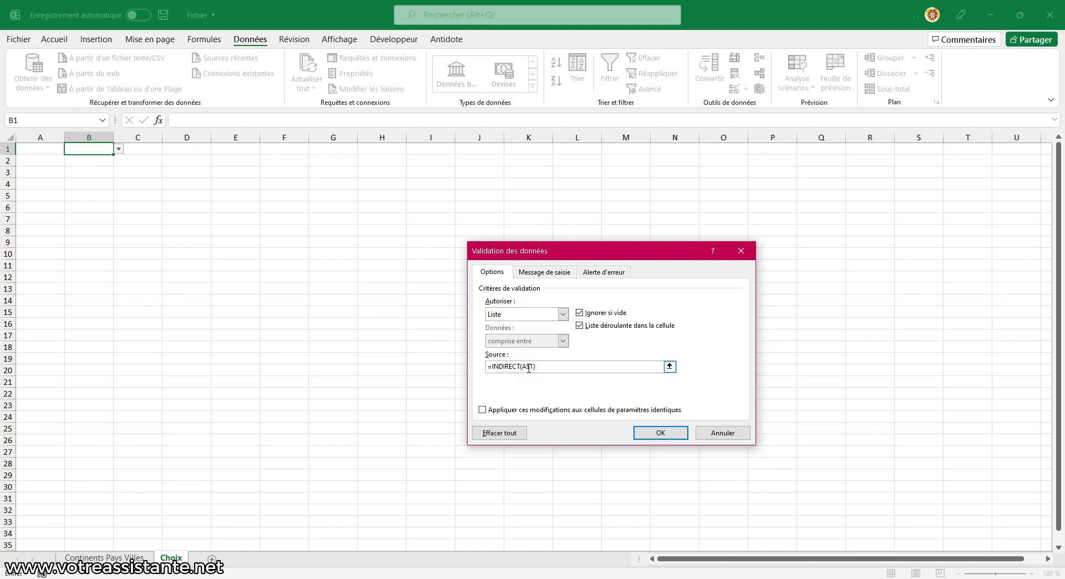
pyautogui.click(529, 366)
pyautogui.press('BackSpace')
pyautogui.click(661, 433)
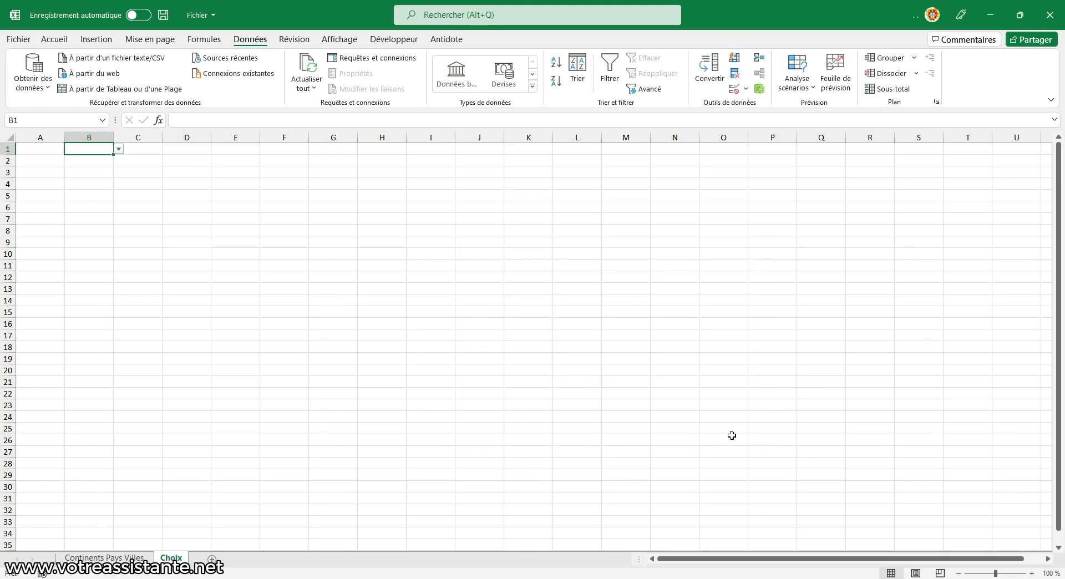
pyautogui.hotkey('ctrl', 'z')
# Step: Add list validation with the source =INDIRECT(B1) to C1, accepting the source warning, and fill it down to C10
pyautogui.click(151, 150)
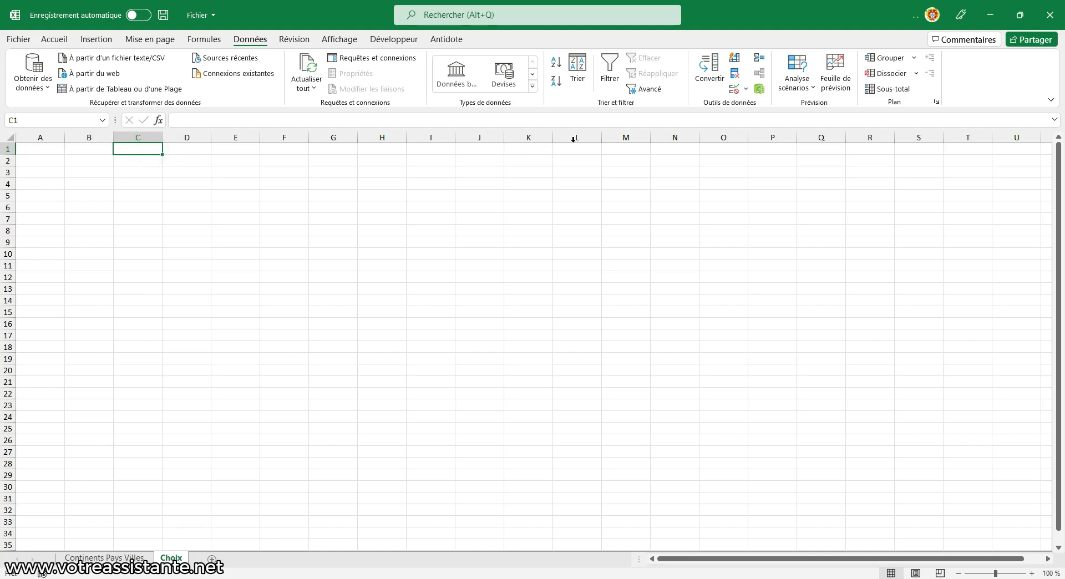
pyautogui.click(734, 89)
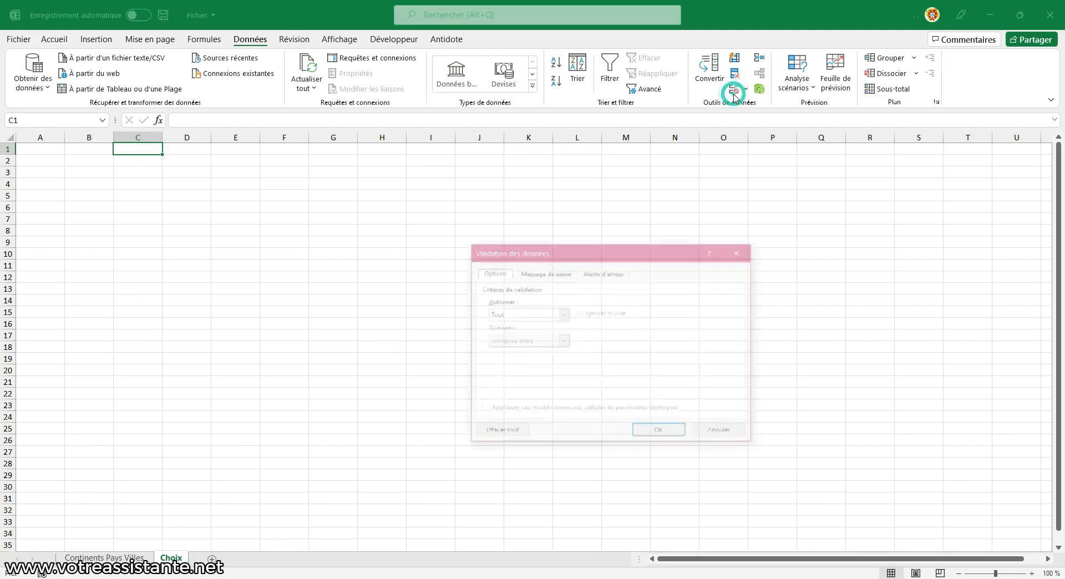
pyautogui.click(521, 314)
pyautogui.click(512, 350)
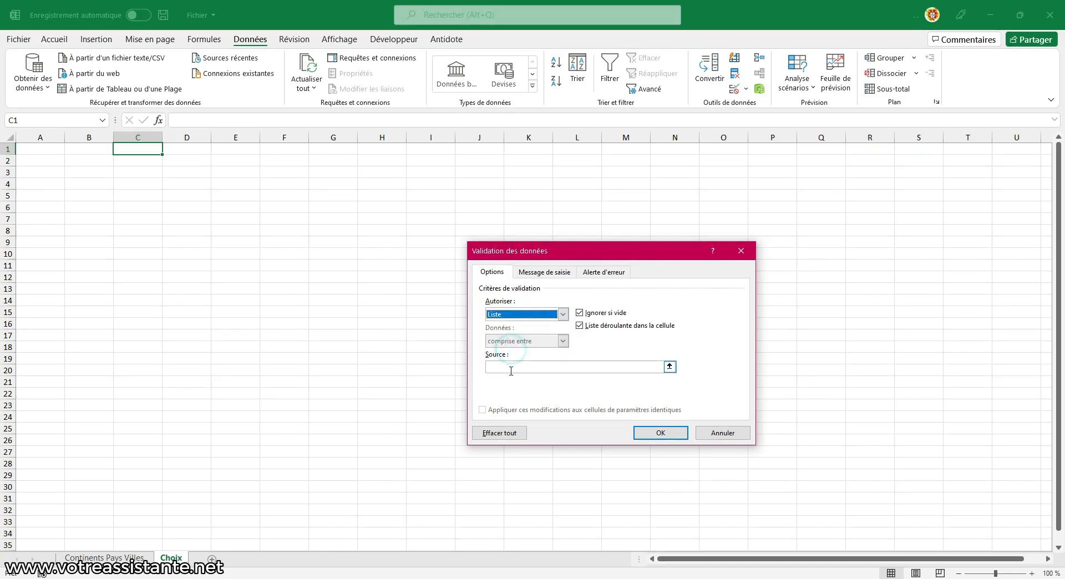
pyautogui.click(508, 367)
pyautogui.write('=INDIRECT(')
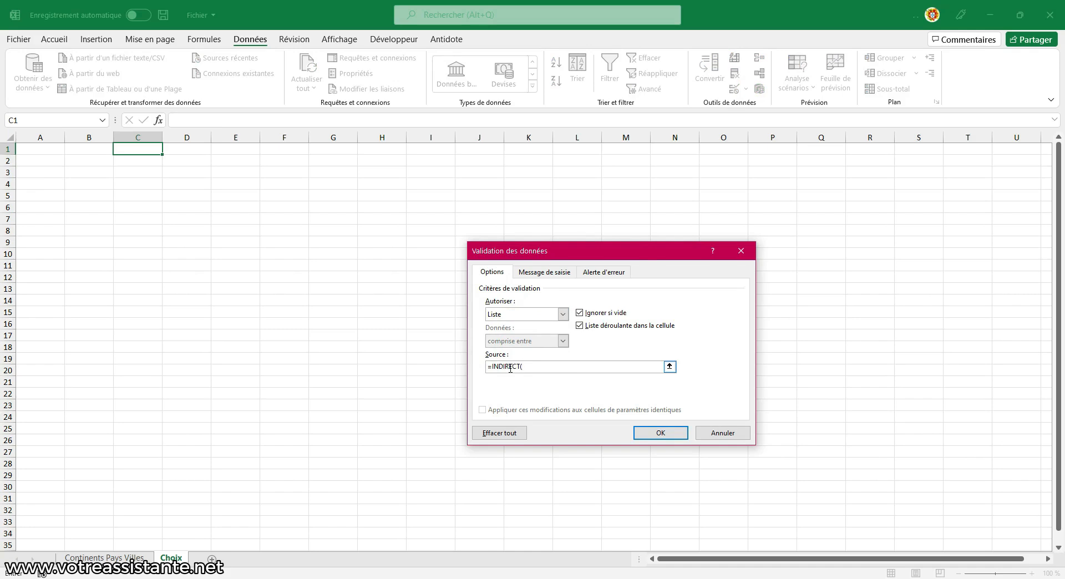
pyautogui.write('B1')
pyautogui.click(654, 433)
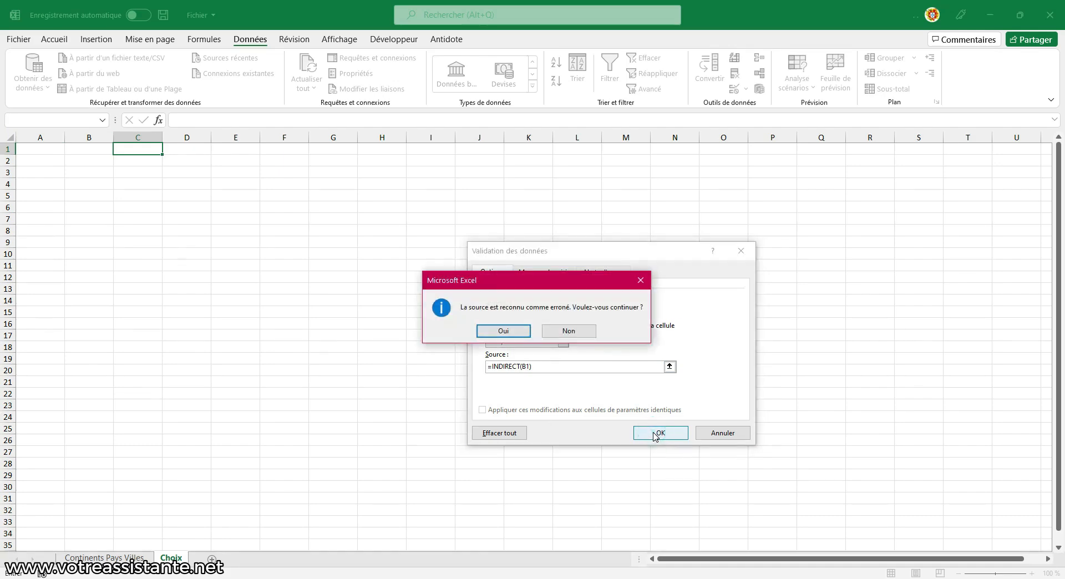
pyautogui.click(496, 331)
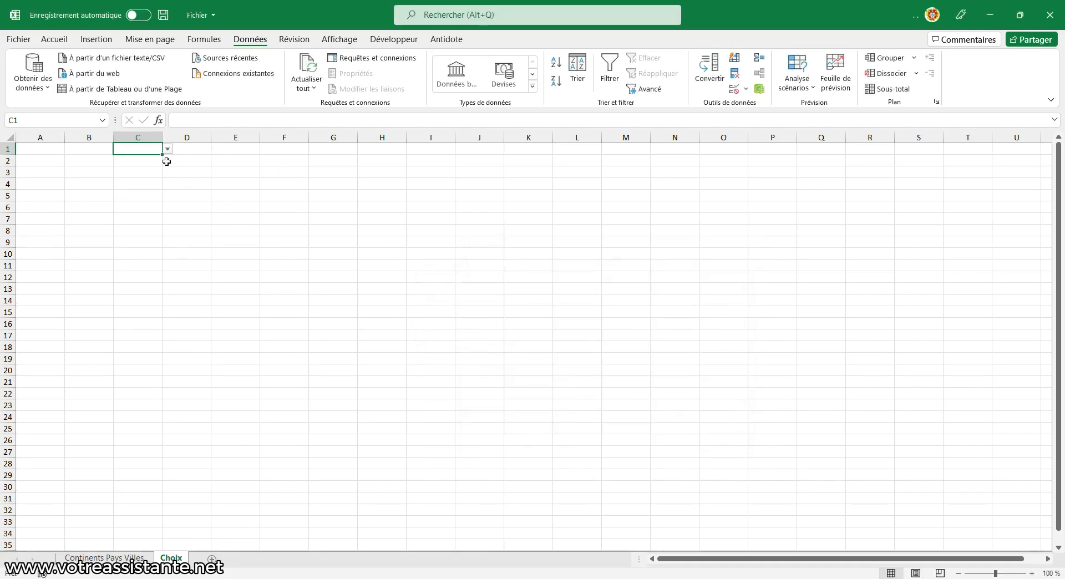
pyautogui.moveTo(162, 155); pyautogui.dragTo(150, 260)
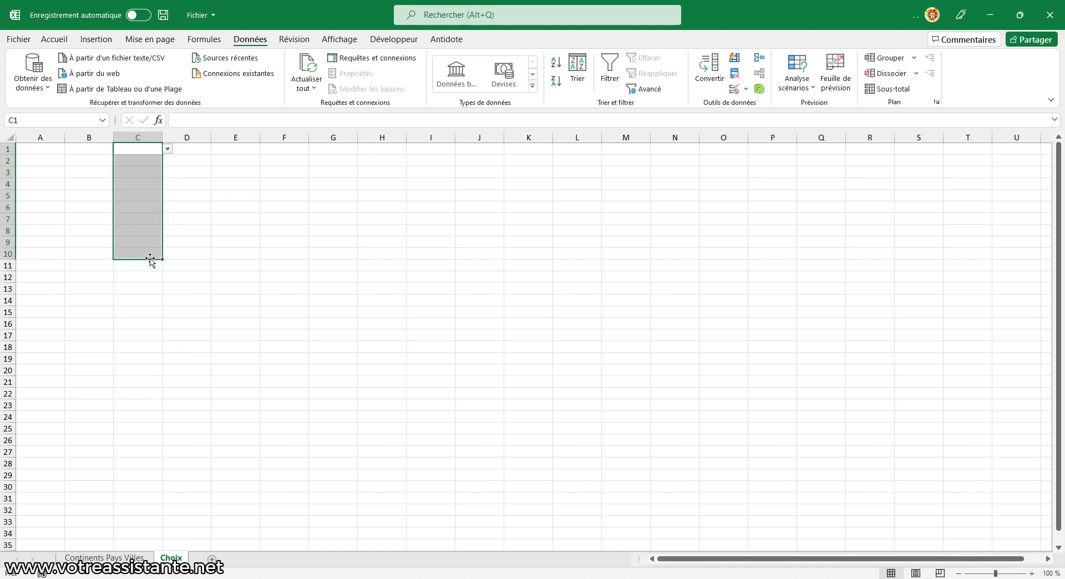
# Step: Choose Afrique in A1 and Algérie in B1, and check the cities offered in C1
pyautogui.click(45, 150)
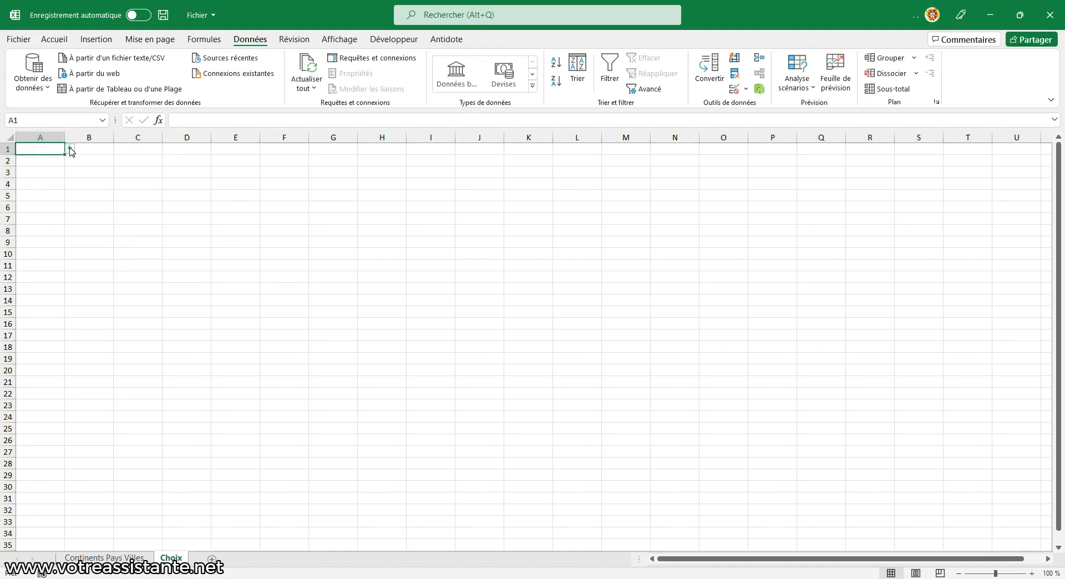
pyautogui.click(70, 149)
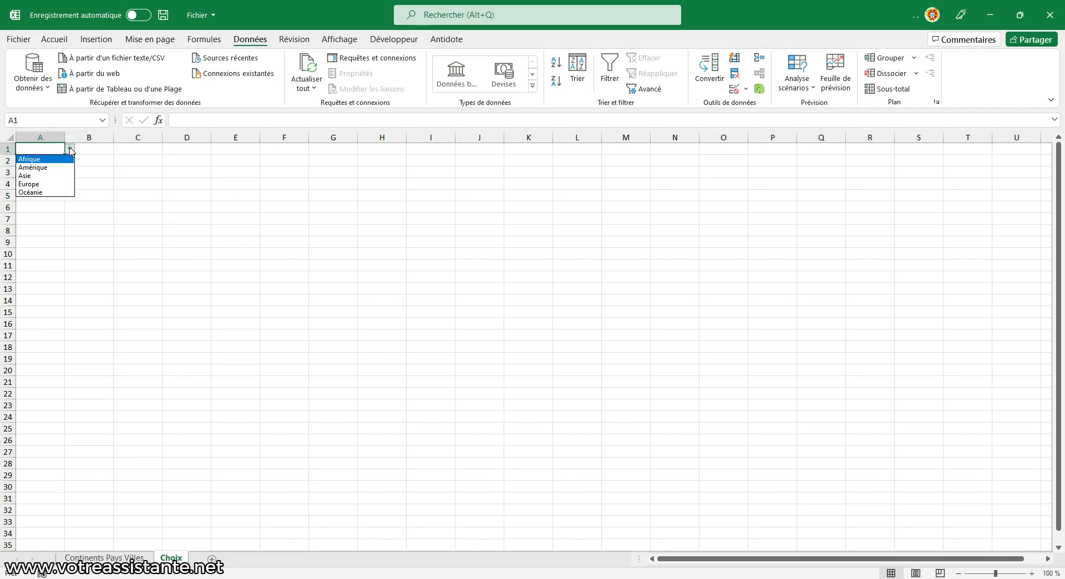
pyautogui.click(31, 159)
pyautogui.click(94, 148)
pyautogui.click(118, 149)
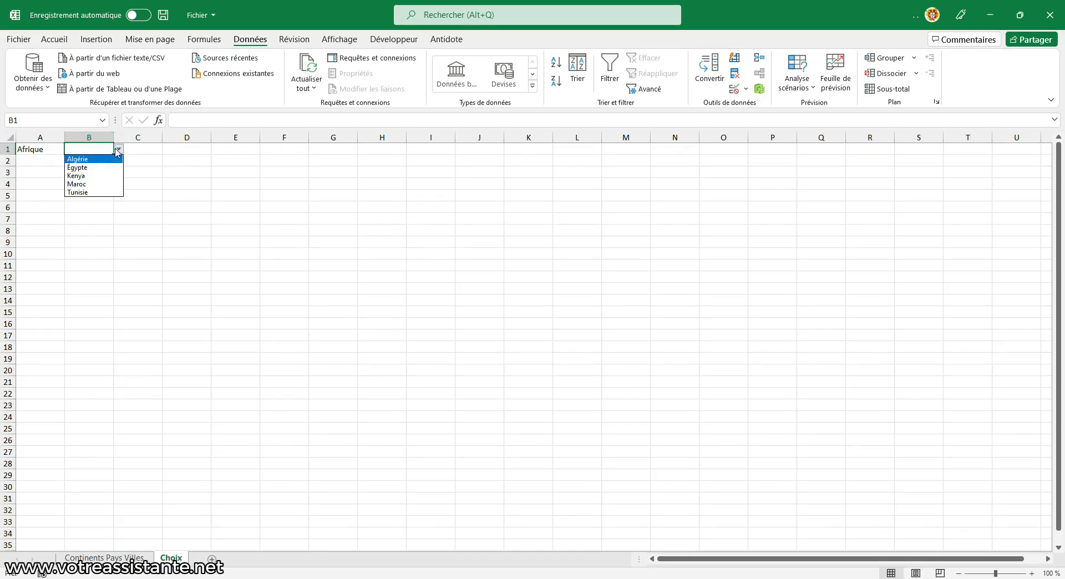
pyautogui.click(96, 159)
pyautogui.click(142, 150)
pyautogui.click(167, 149)
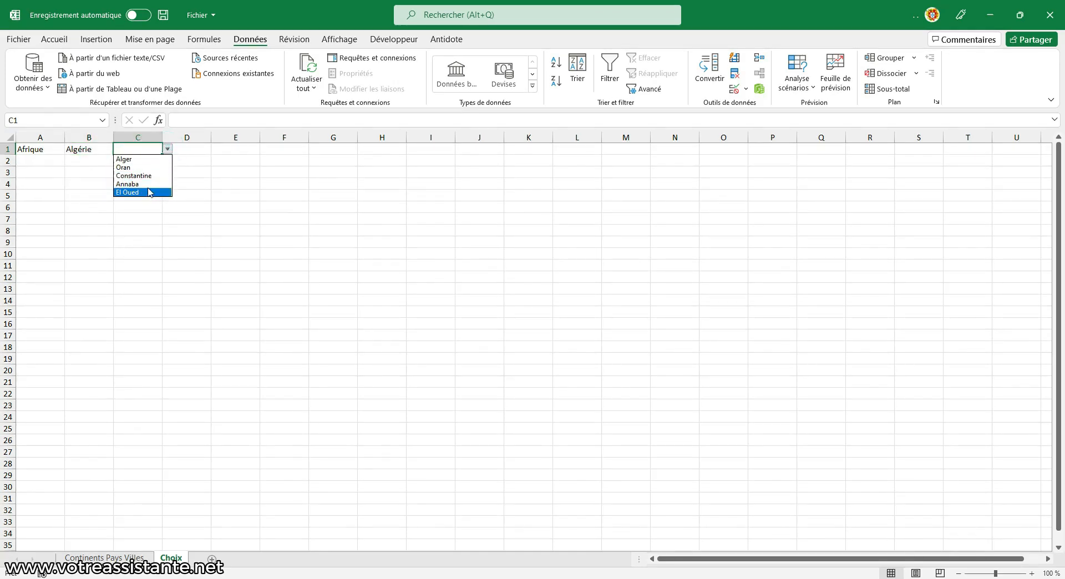
# Step: Change A1 to Europe and B1 to Espagne, and check the cities offered in C1
pyautogui.click(33, 149)
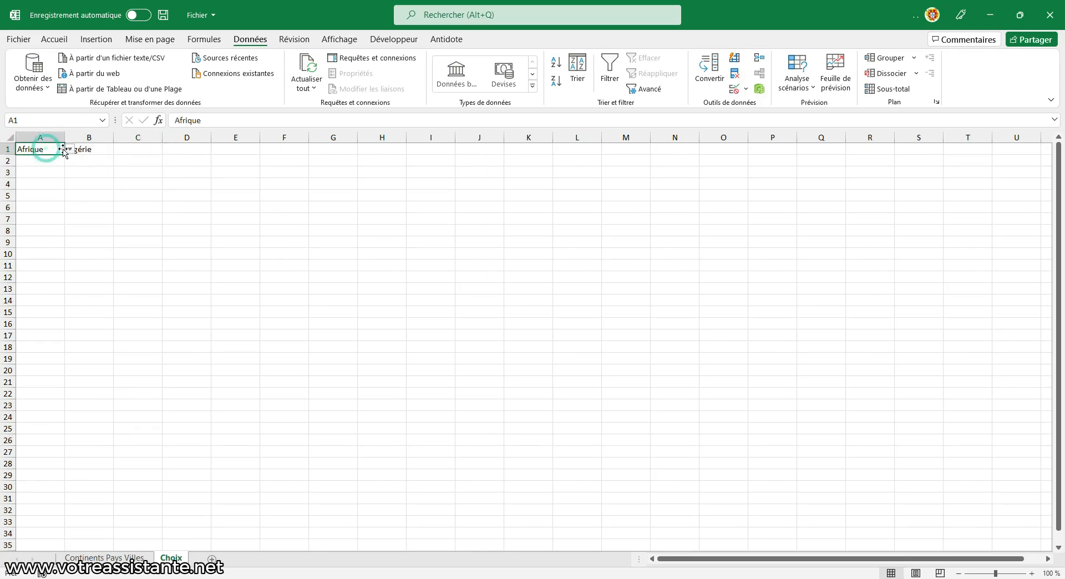
pyautogui.click(69, 150)
pyautogui.click(41, 183)
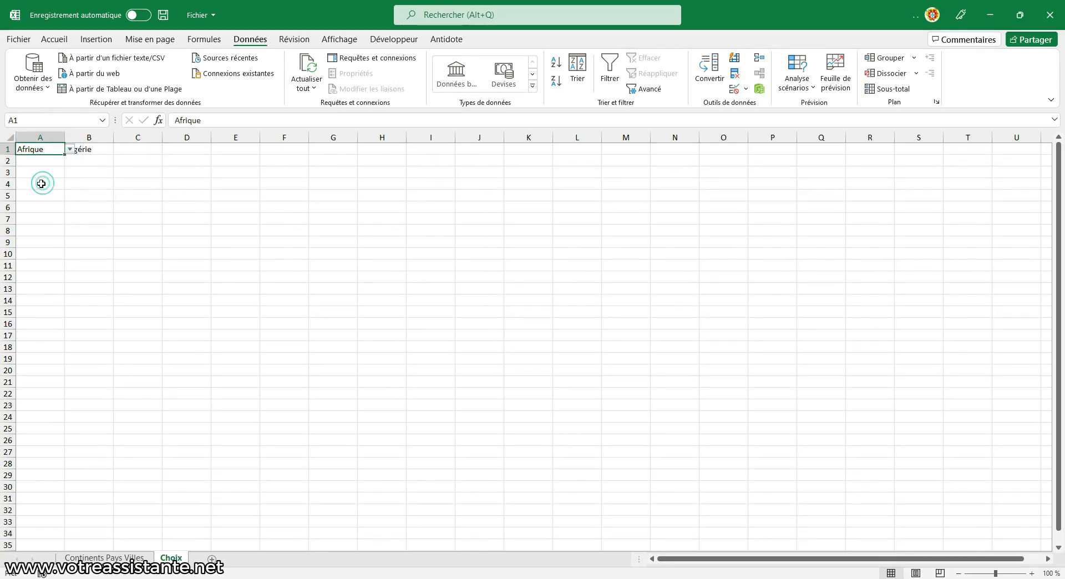
pyautogui.click(89, 150)
pyautogui.click(118, 150)
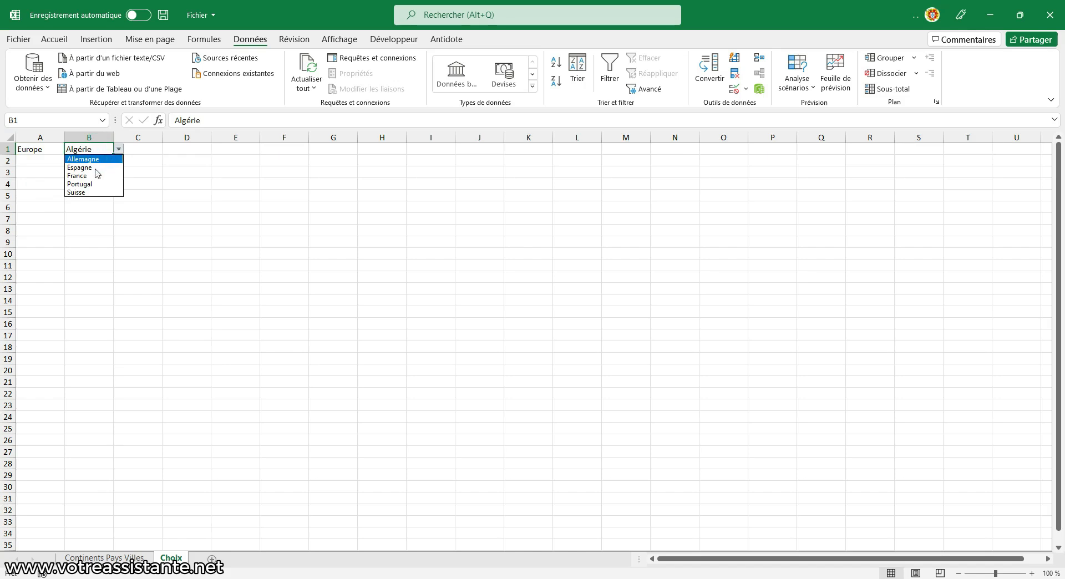
pyautogui.click(95, 167)
pyautogui.click(144, 149)
pyautogui.click(168, 149)
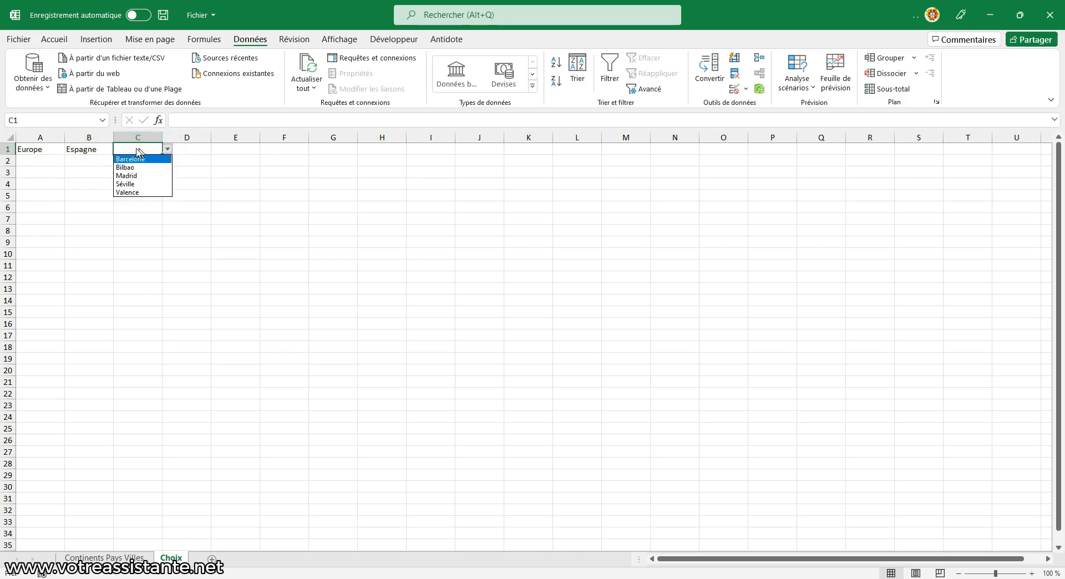
# Step: Change A1 to Océanie and B1 to Nouvelle-Zélande, and autofit column B to its content
pyautogui.click(96, 149)
pyautogui.click(30, 150)
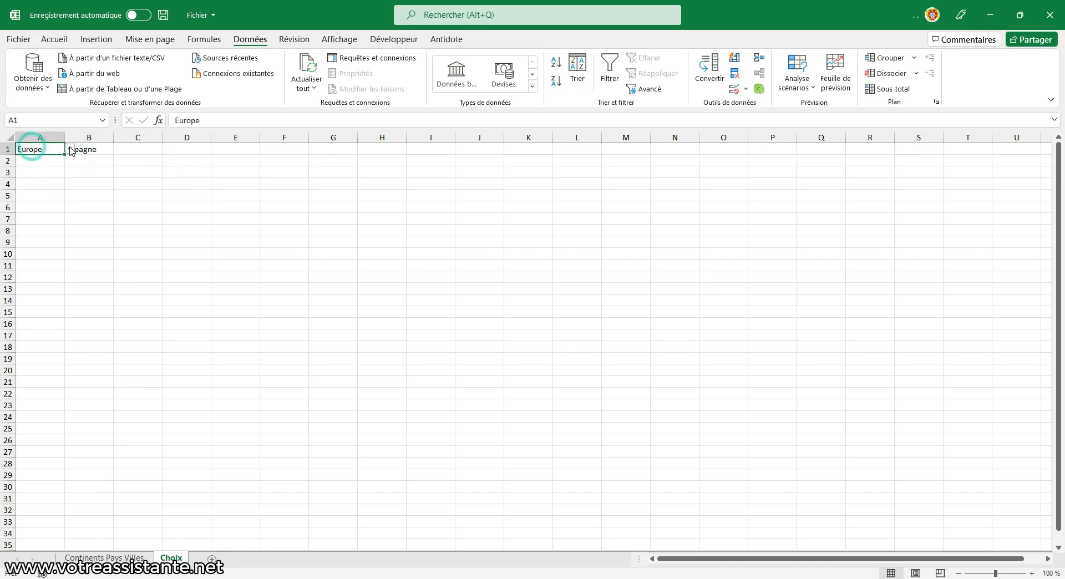
pyautogui.click(71, 149)
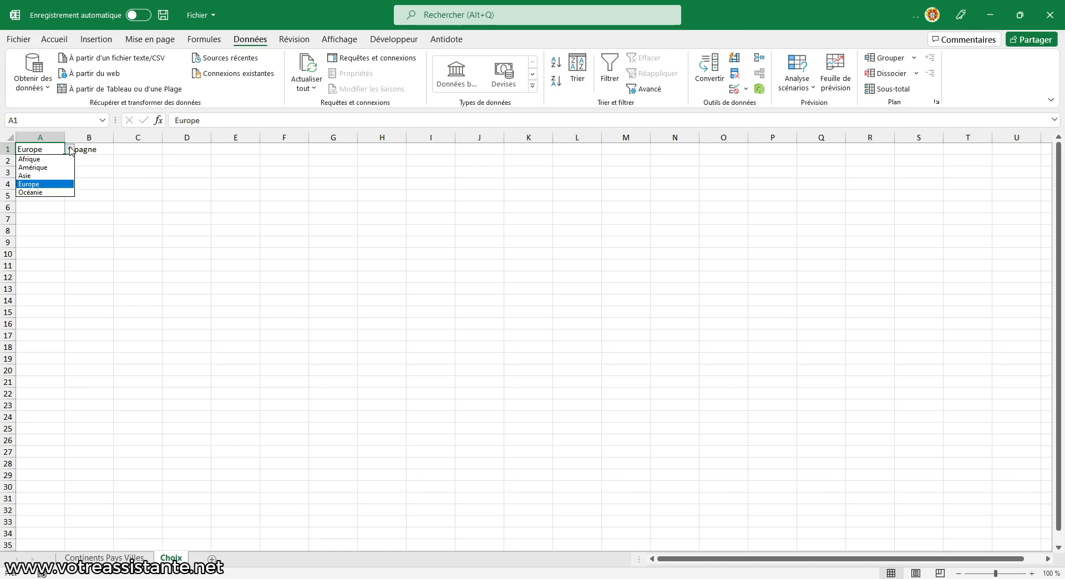
pyautogui.click(33, 192)
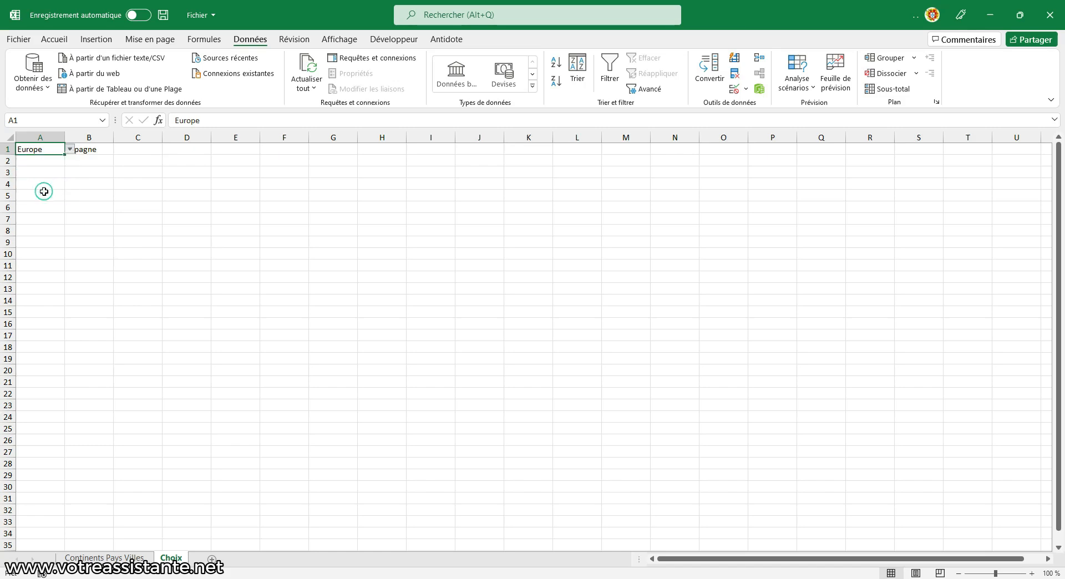
pyautogui.click(99, 148)
pyautogui.click(118, 150)
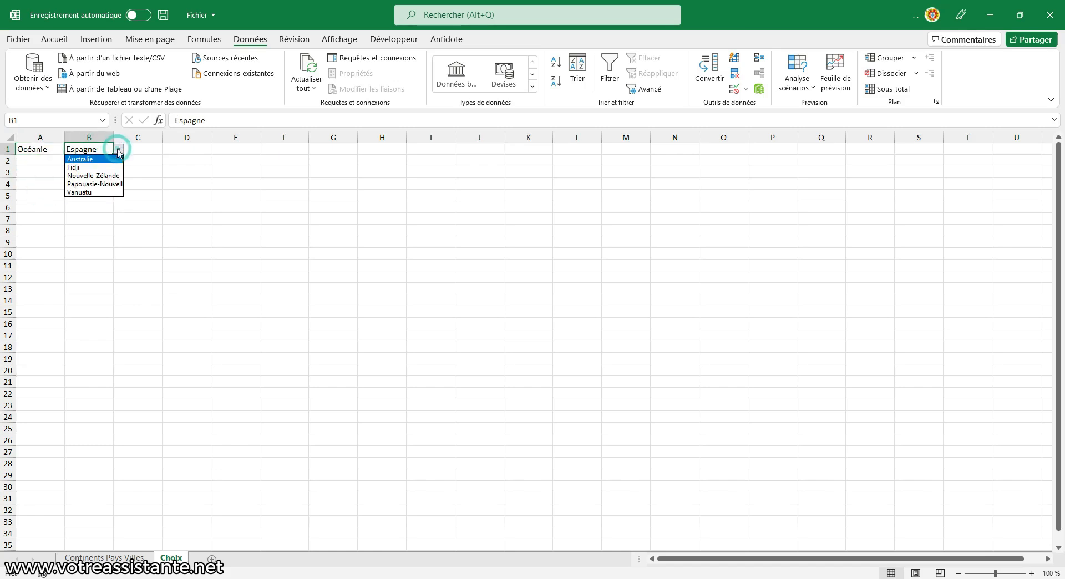
pyautogui.click(112, 177)
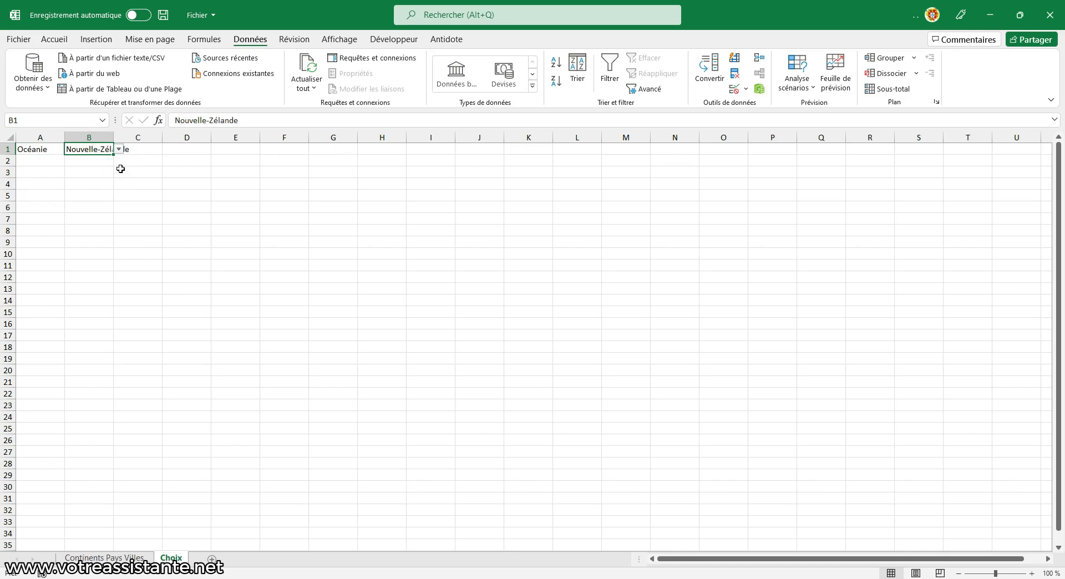
pyautogui.doubleClick(113, 137)
# Step: With C1 selected, look up how the Nouvelle-Zélande range name is spelled among the workbook's defined names
pyautogui.click(171, 150)
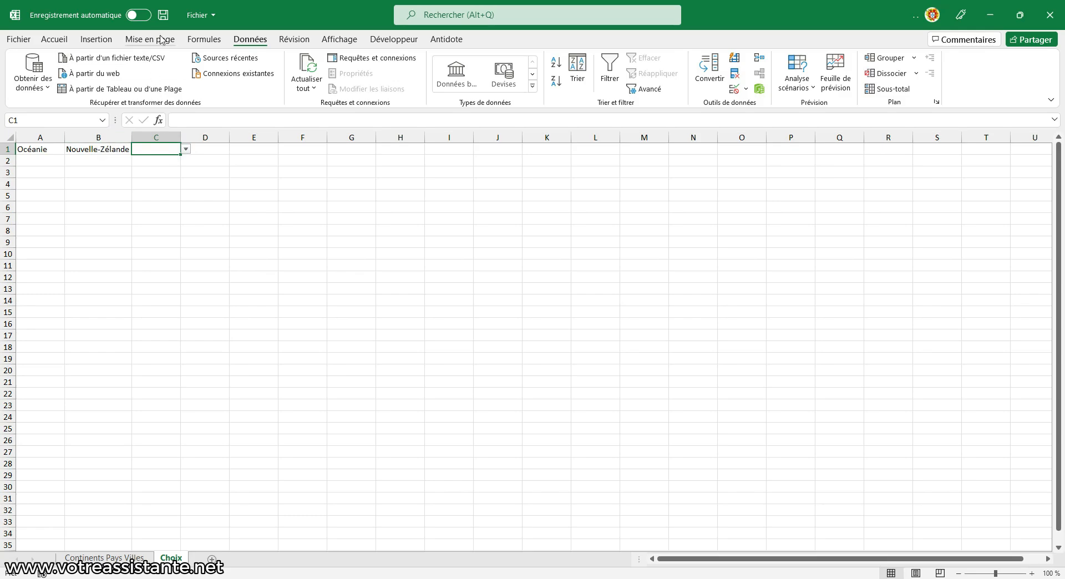
pyautogui.click(201, 39)
pyautogui.click(446, 72)
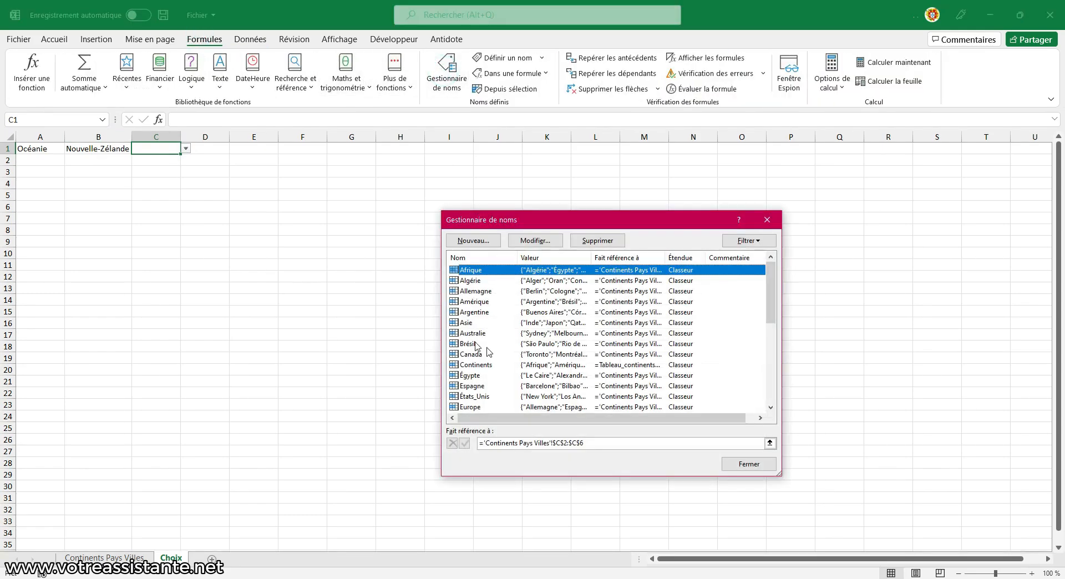
pyautogui.click(478, 344)
pyautogui.press('n')
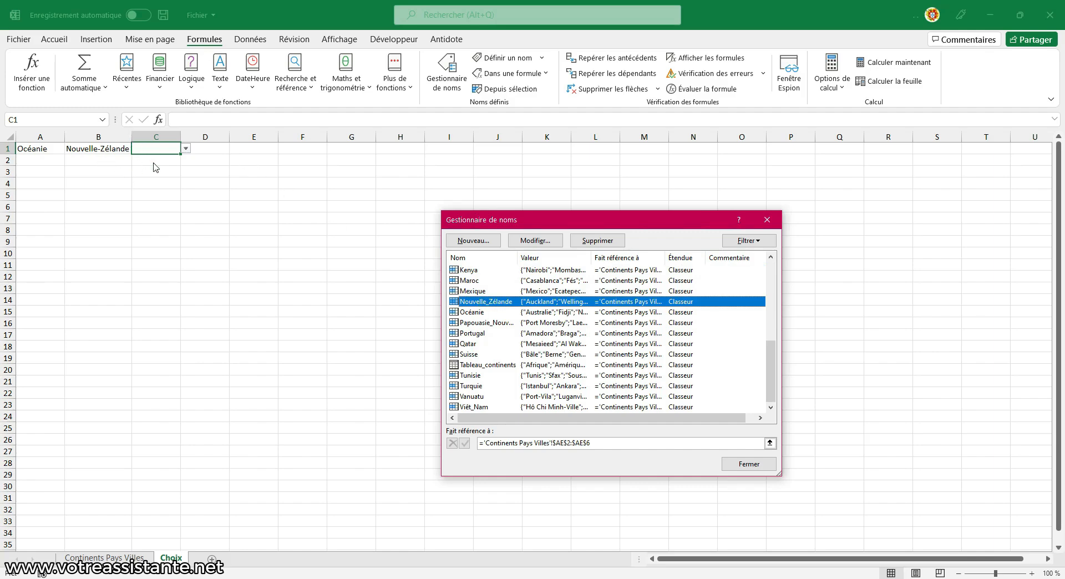
pyautogui.click(750, 463)
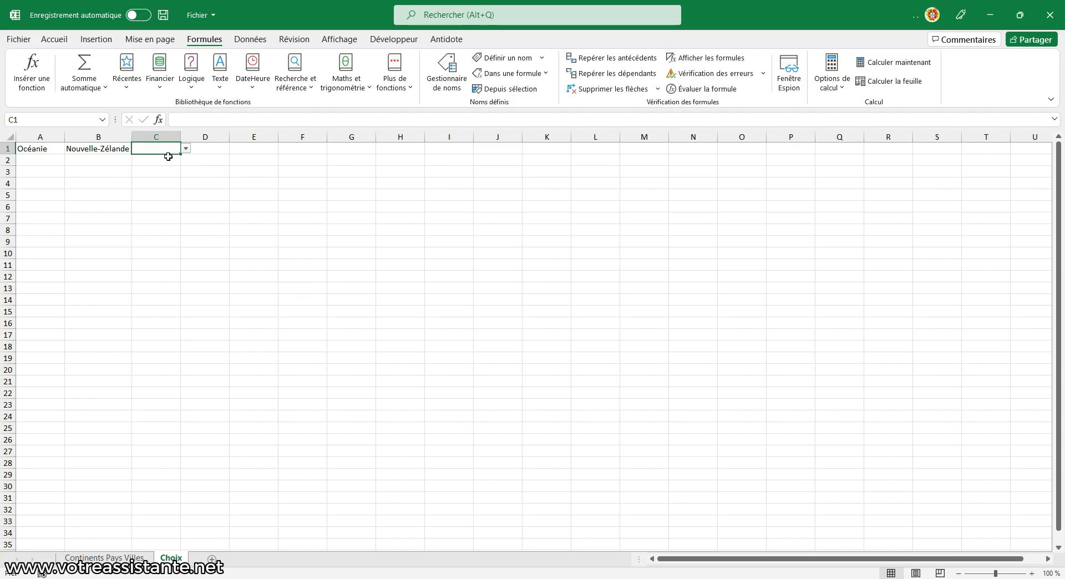
# Step: Set C1's validation source to =INDIRECT(SUBSTITUE(SUBSTITUE(B1;" ";"_");"-";"_")) and check the cities it offers
pyautogui.click(251, 38)
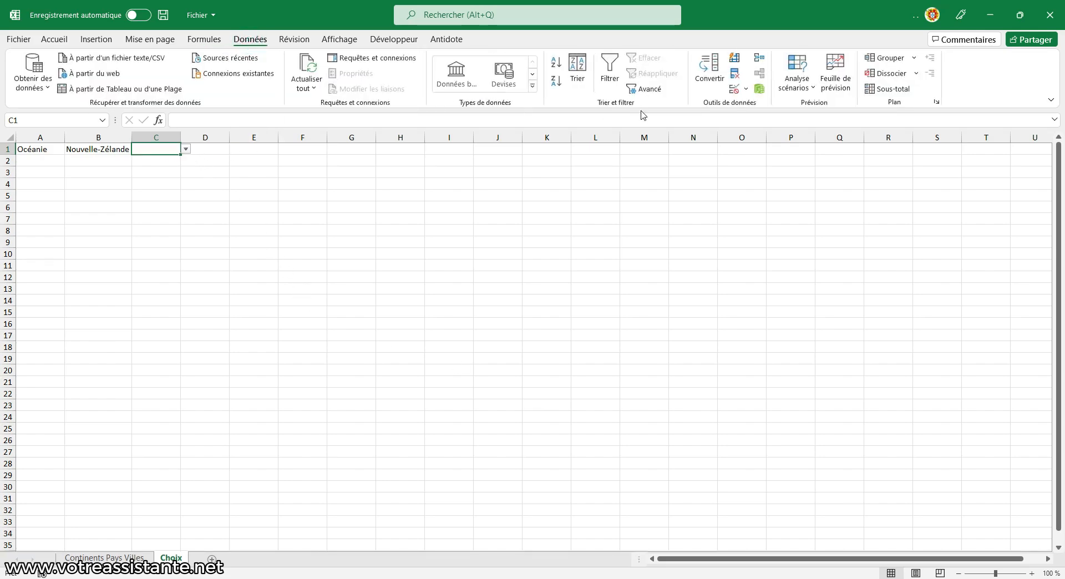
pyautogui.click(735, 89)
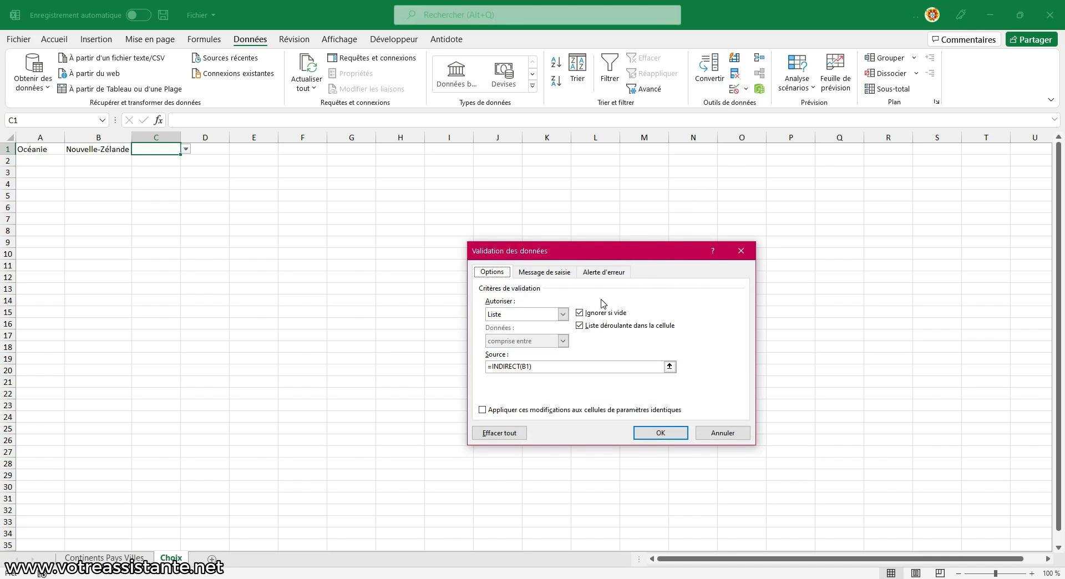
pyautogui.click(527, 368)
pyautogui.press('BackSpace')
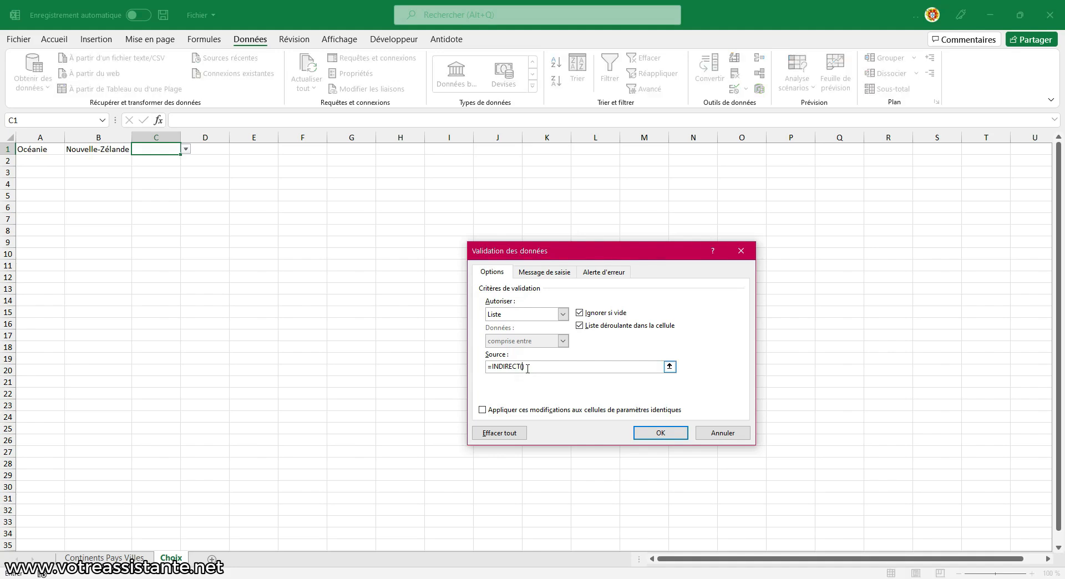
pyautogui.write('substitue(substitue(B1;" "')
pyautogui.write(';"_"')
pyautogui.write(');"-"')
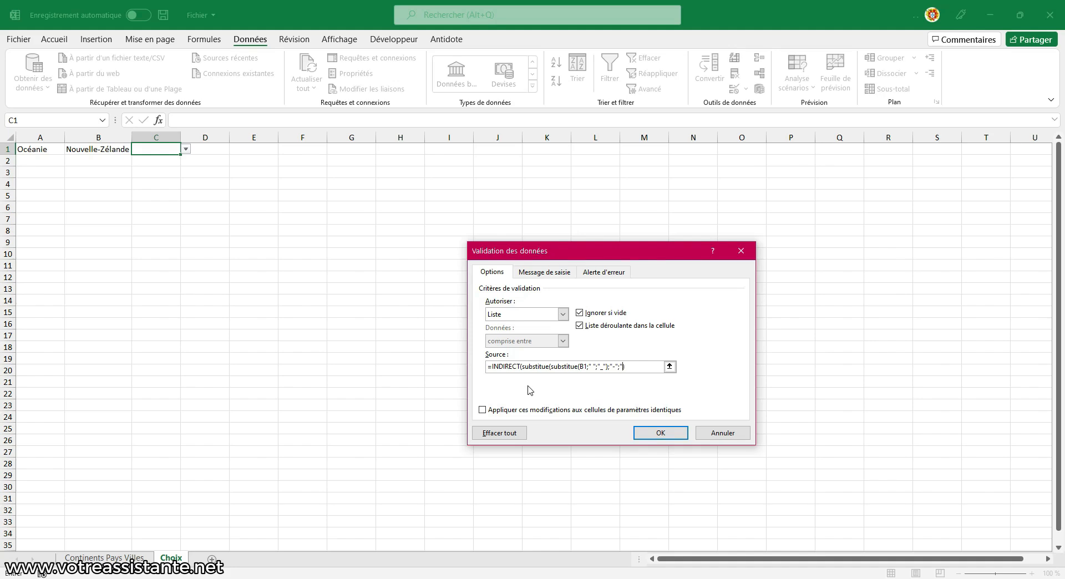
pyautogui.write(';"_")')
pyautogui.click(656, 432)
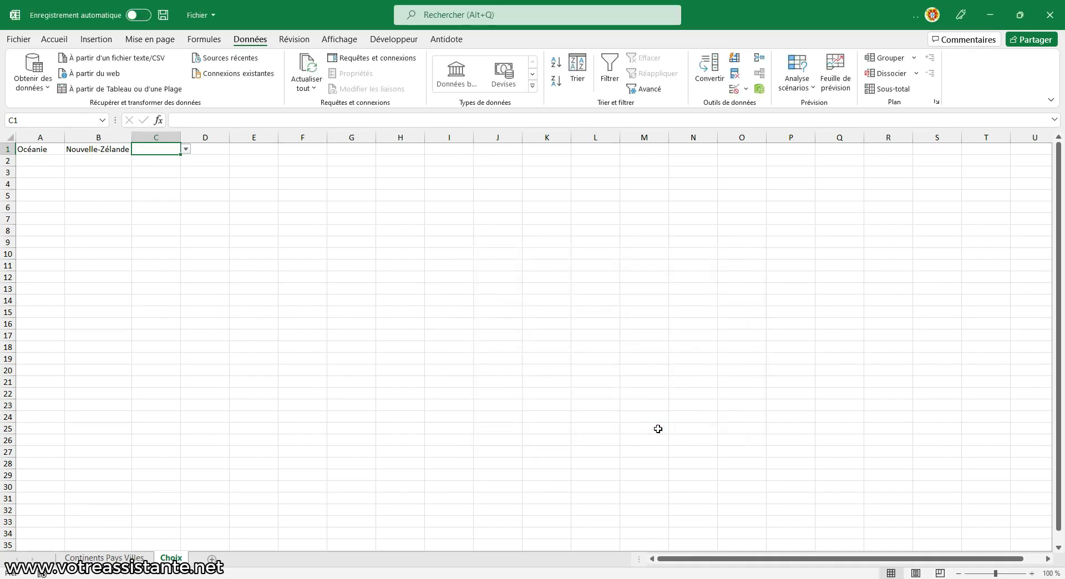
pyautogui.click(186, 149)
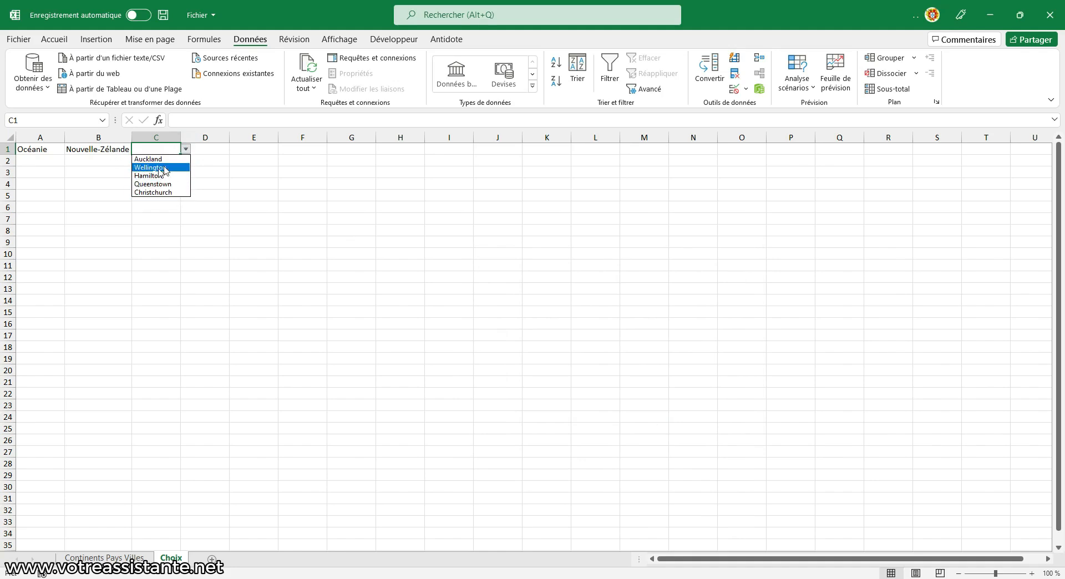
# Step: Choose Asie in A1, Viêt Nam in B1 and Haïphong in C1 from their drop-down lists
pyautogui.click(118, 148)
pyautogui.click(121, 147)
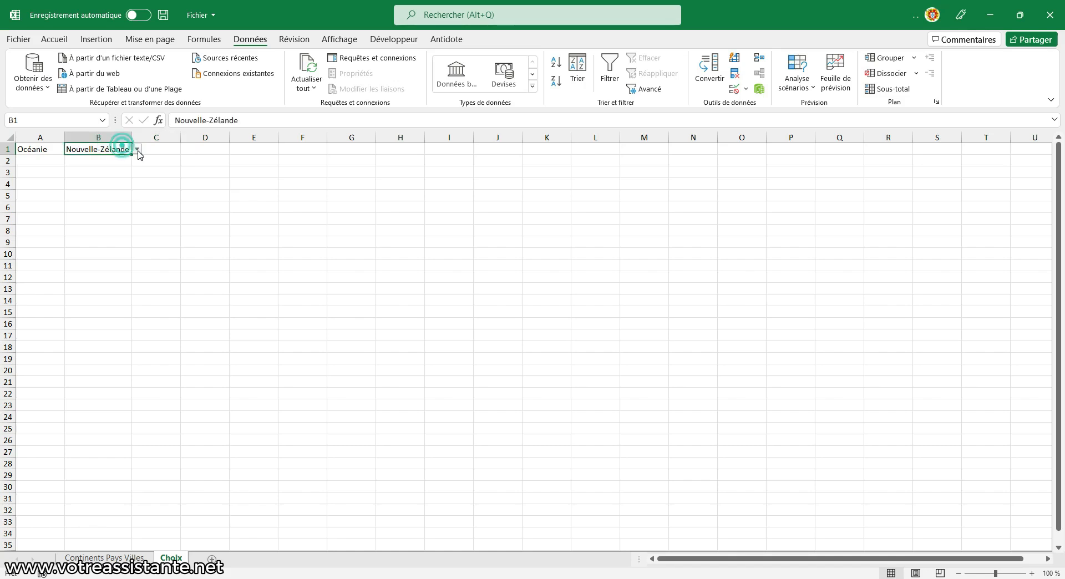
pyautogui.click(39, 149)
pyautogui.click(69, 149)
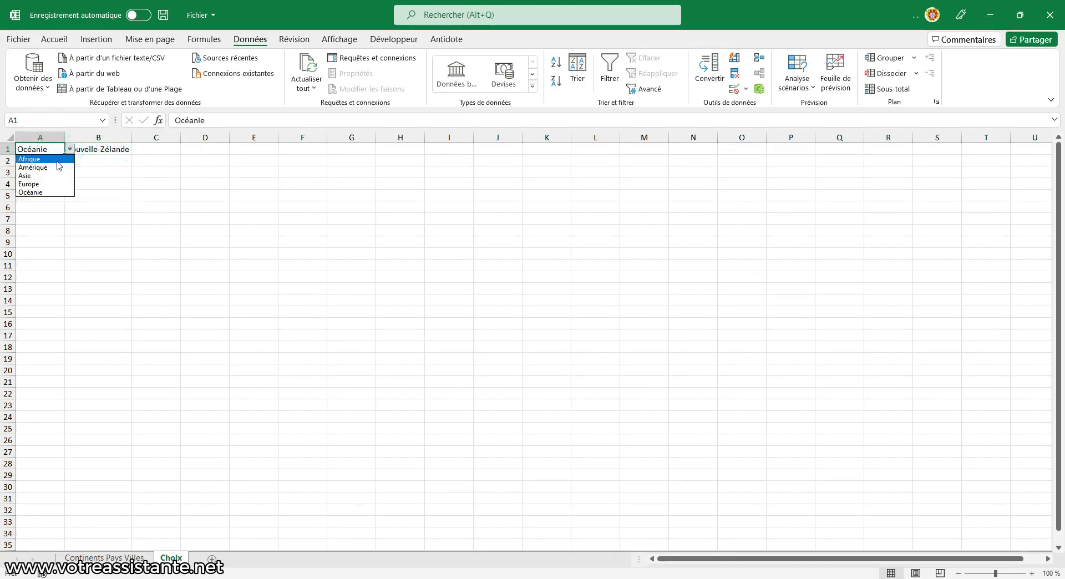
pyautogui.click(52, 177)
pyautogui.click(98, 151)
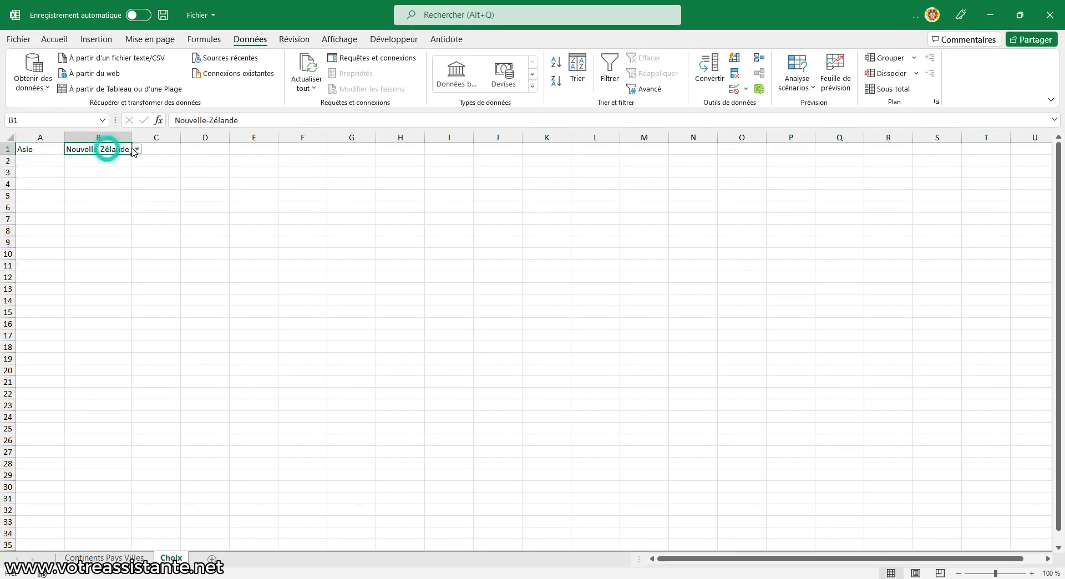
pyautogui.click(135, 148)
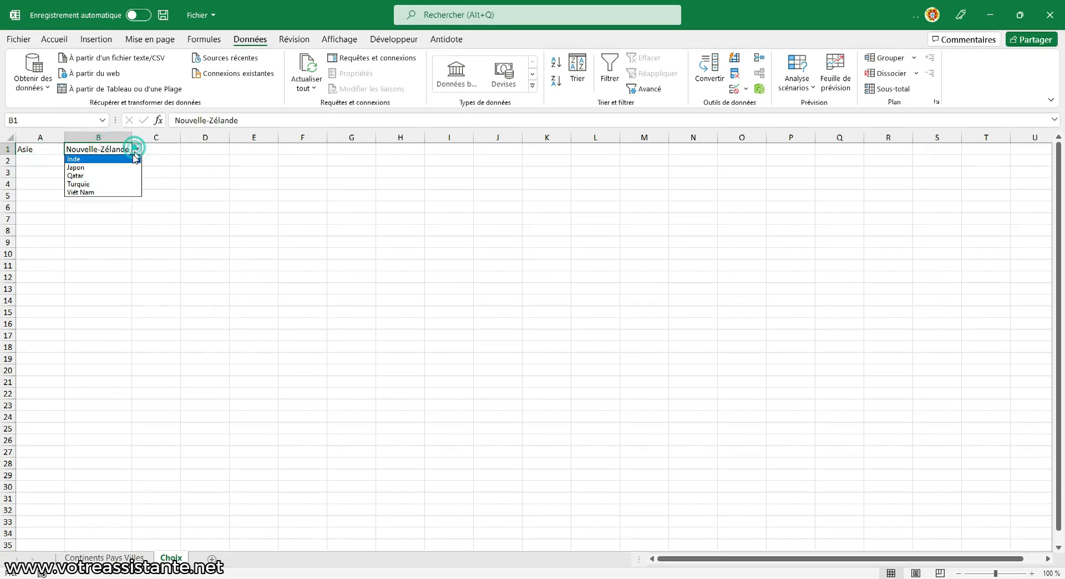
pyautogui.click(108, 190)
pyautogui.click(166, 148)
pyautogui.click(186, 149)
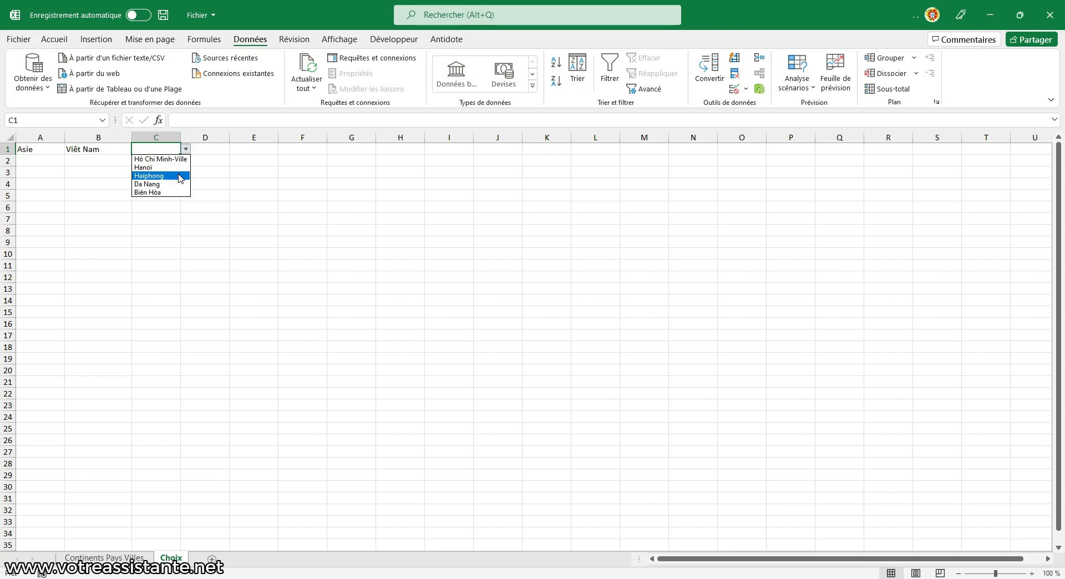
pyautogui.click(179, 176)
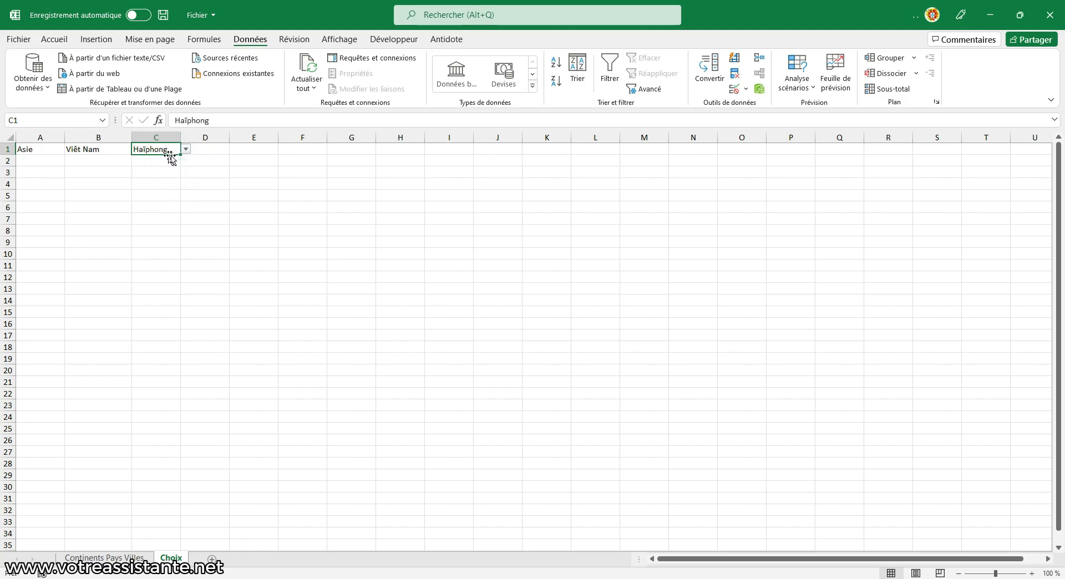
# Step: Fill C1 down to C10 to extend its new validation, and clear the copied city from C2:C10
pyautogui.moveTo(183, 156); pyautogui.dragTo(156, 256)
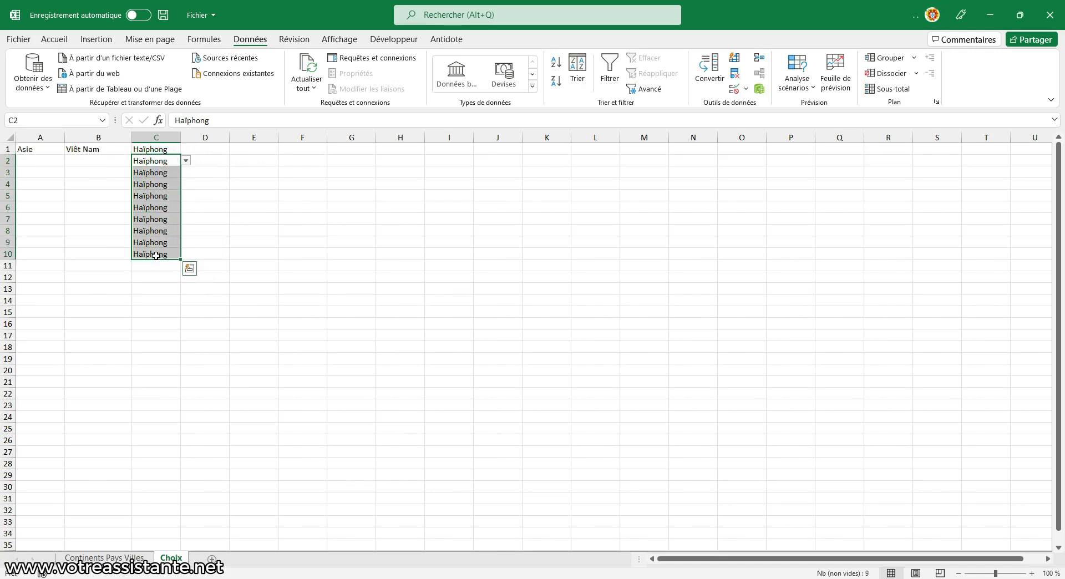
pyautogui.press('Delete')
pyautogui.click(157, 218)
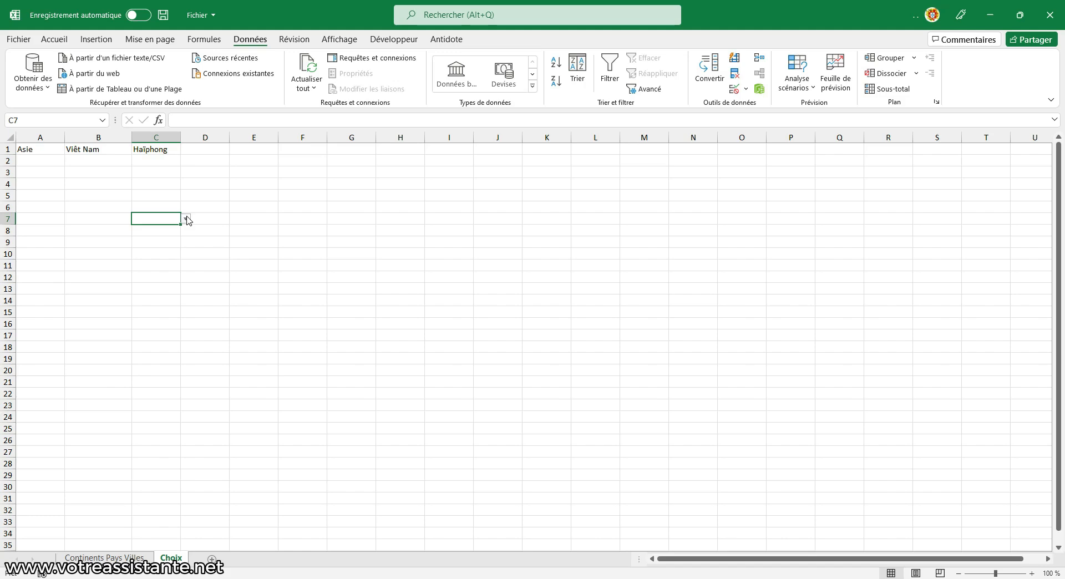
# Step: Copy the whole INDIRECT and SUBSTITUE source formula from C1's data validation settings
pyautogui.click(106, 147)
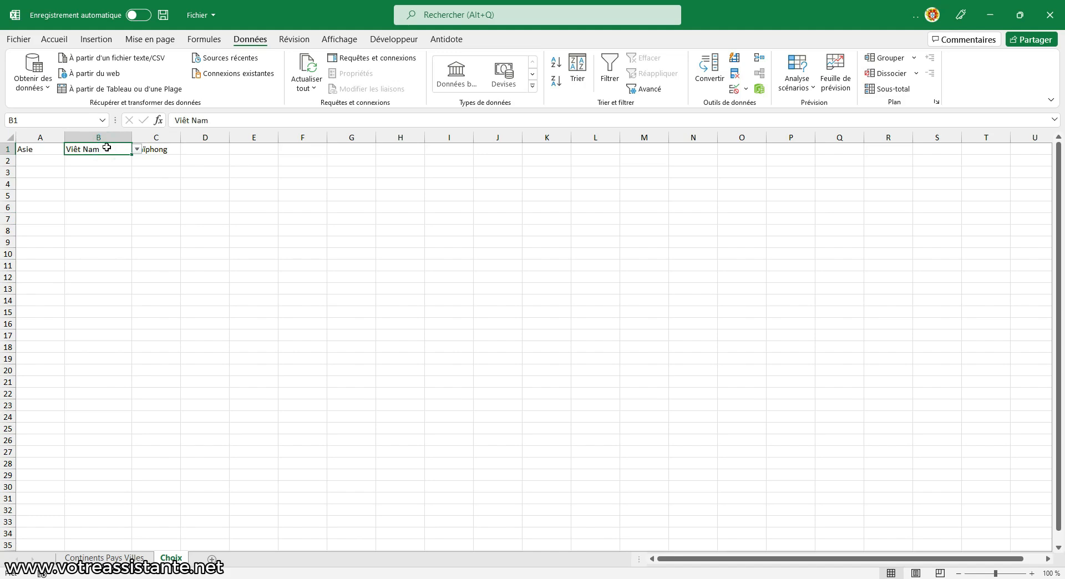
pyautogui.click(159, 148)
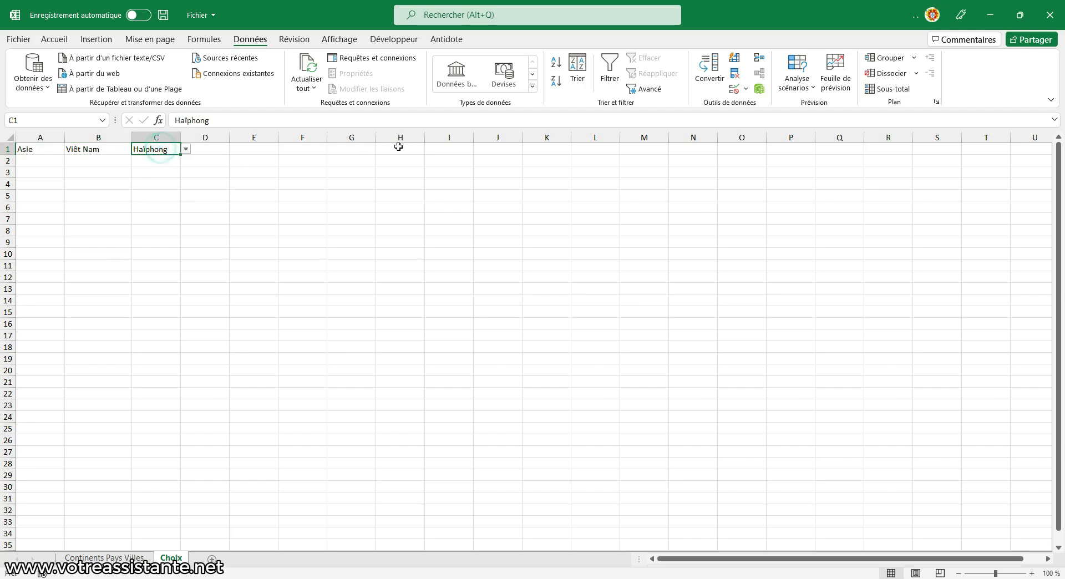
pyautogui.click(738, 90)
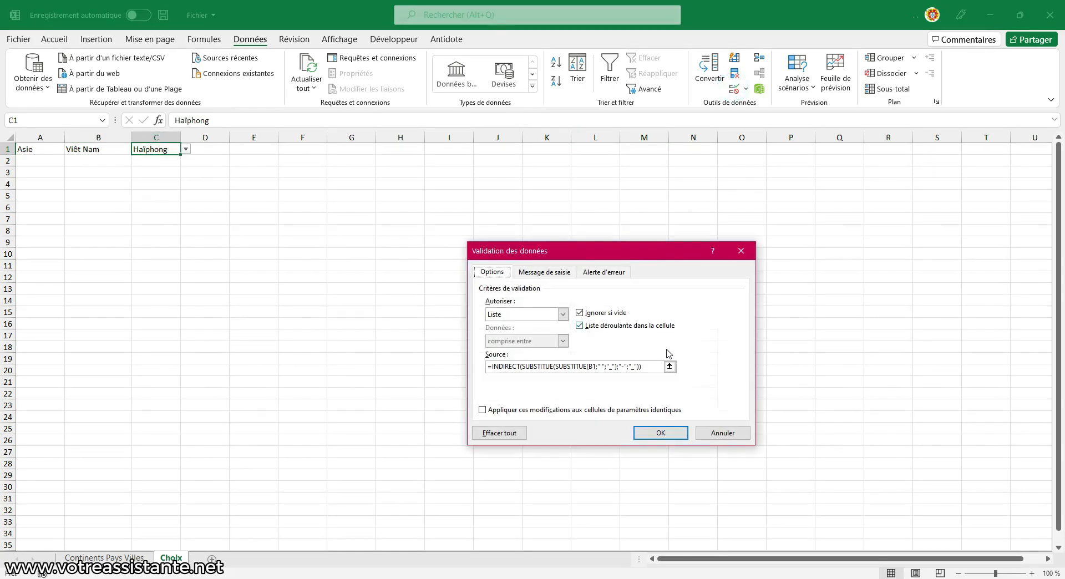
pyautogui.moveTo(652, 366); pyautogui.dragTo(483, 359)
pyautogui.hotkey('ctrl', 'c')
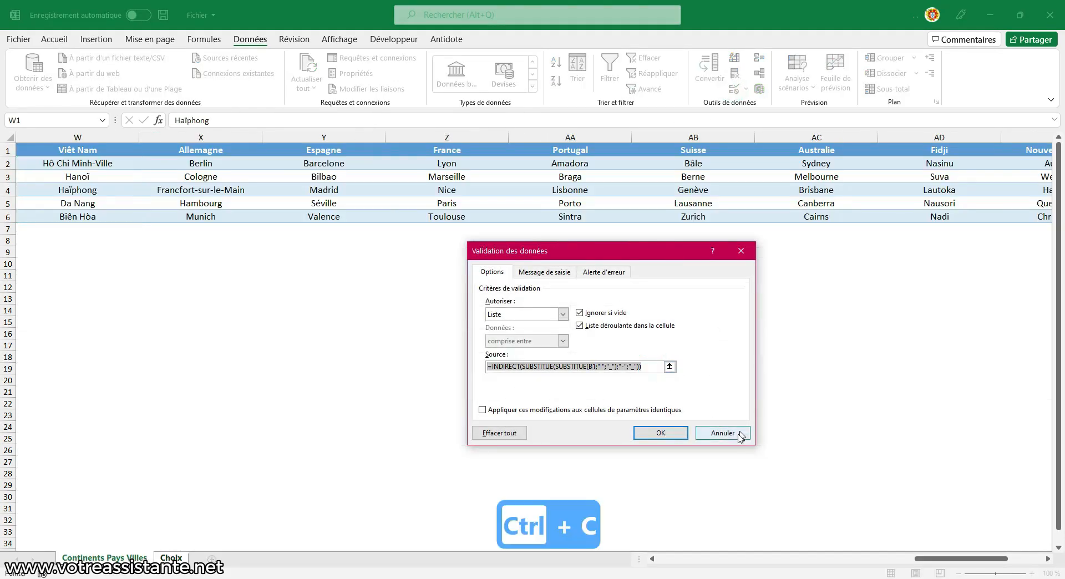
# Step: Set B1's validation source to =INDIRECT(SUBSTITUE(SUBSTITUE(A1;" ";"_");"-";"_")), reusing the copied formula with A1 in place of B1
pyautogui.click(731, 434)
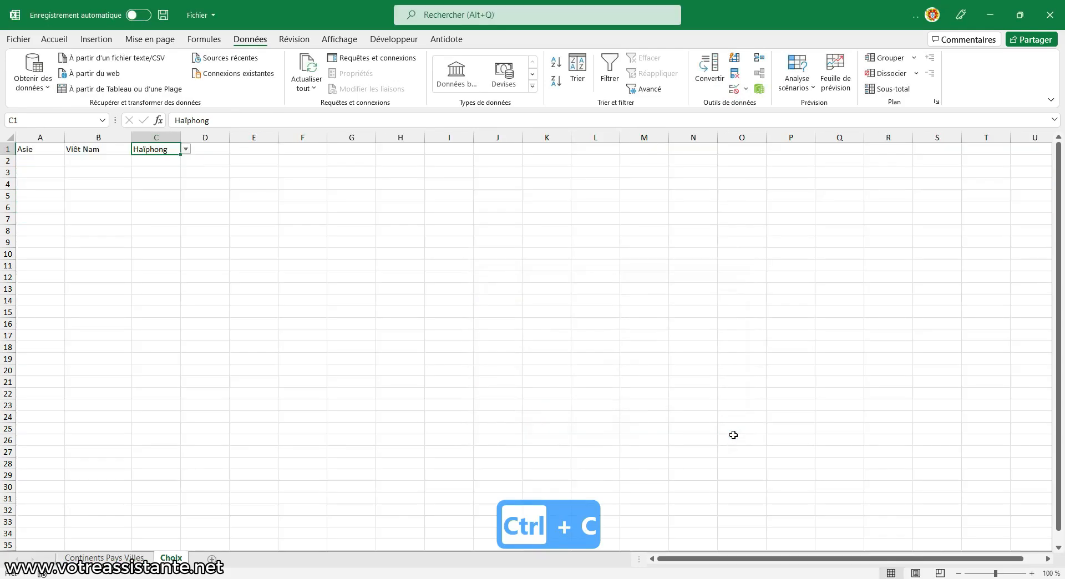
pyautogui.click(94, 149)
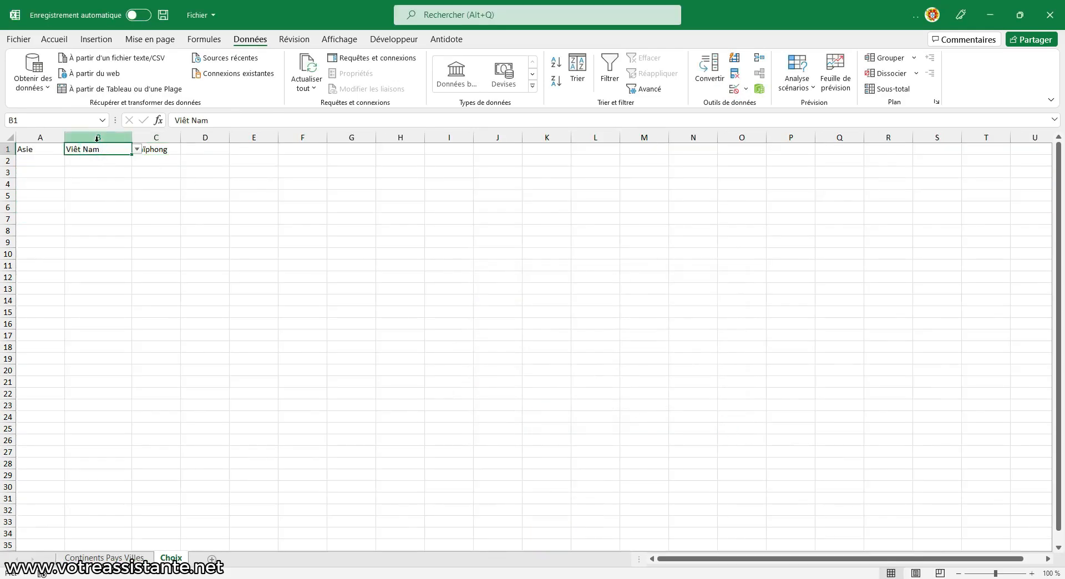
pyautogui.click(735, 89)
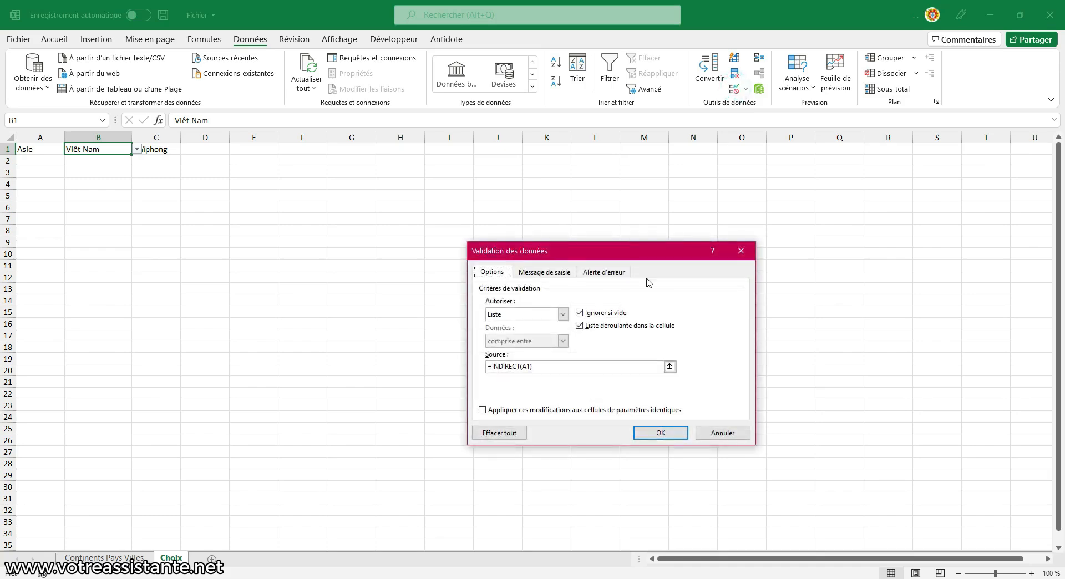
pyautogui.click(536, 366)
pyautogui.doubleClick(549, 364)
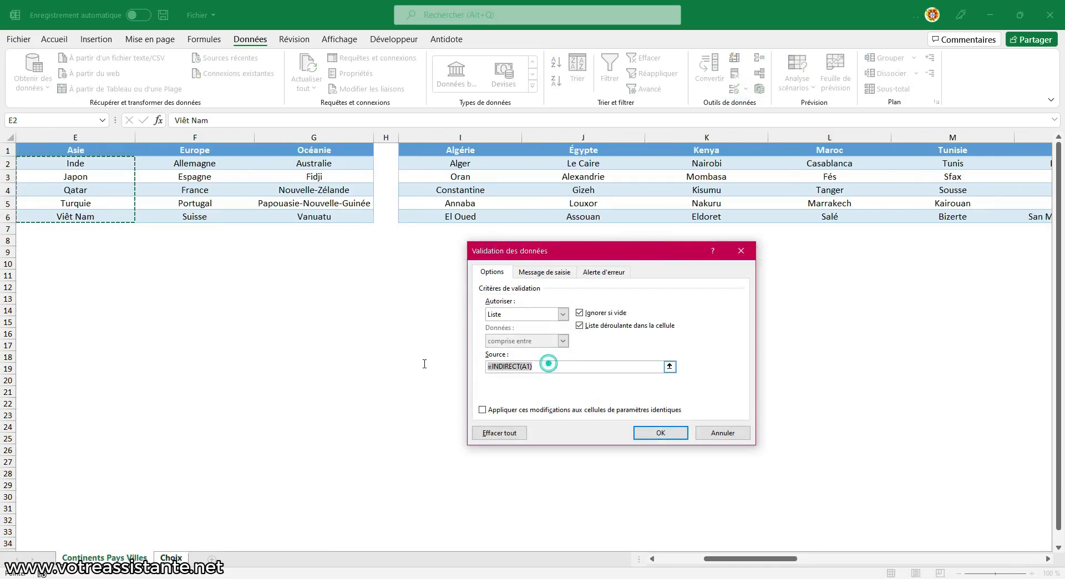
pyautogui.hotkey('ctrl', 'v')
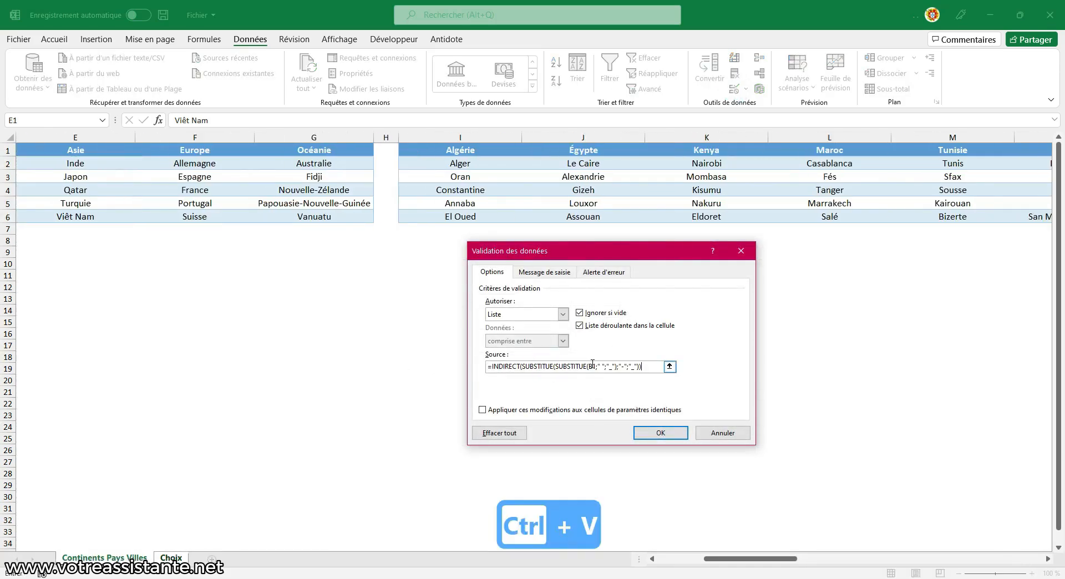
pyautogui.click(591, 364)
pyautogui.press('BackSpace')
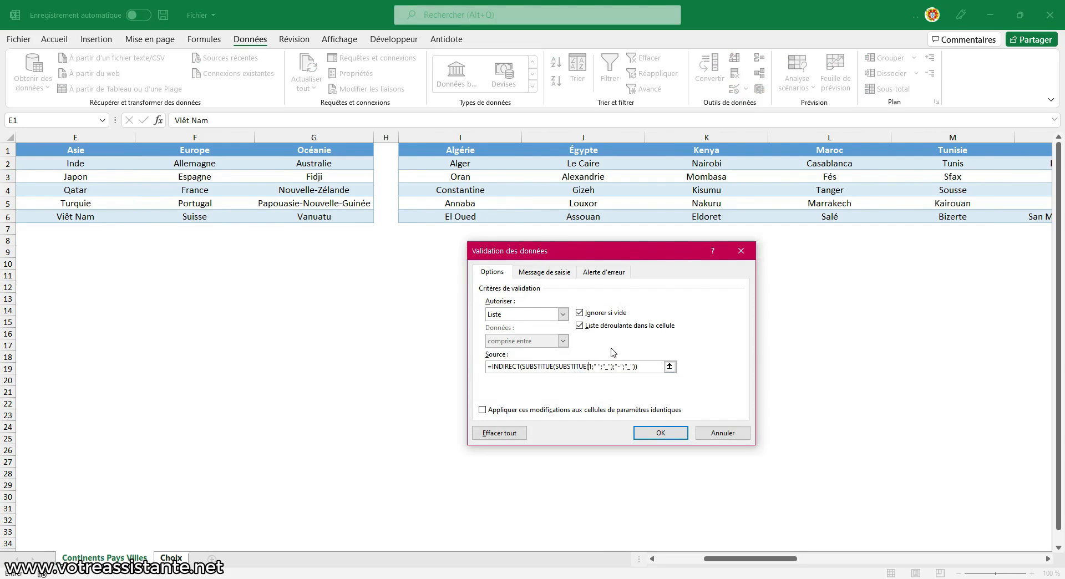
pyautogui.write('A1')
pyautogui.click(660, 432)
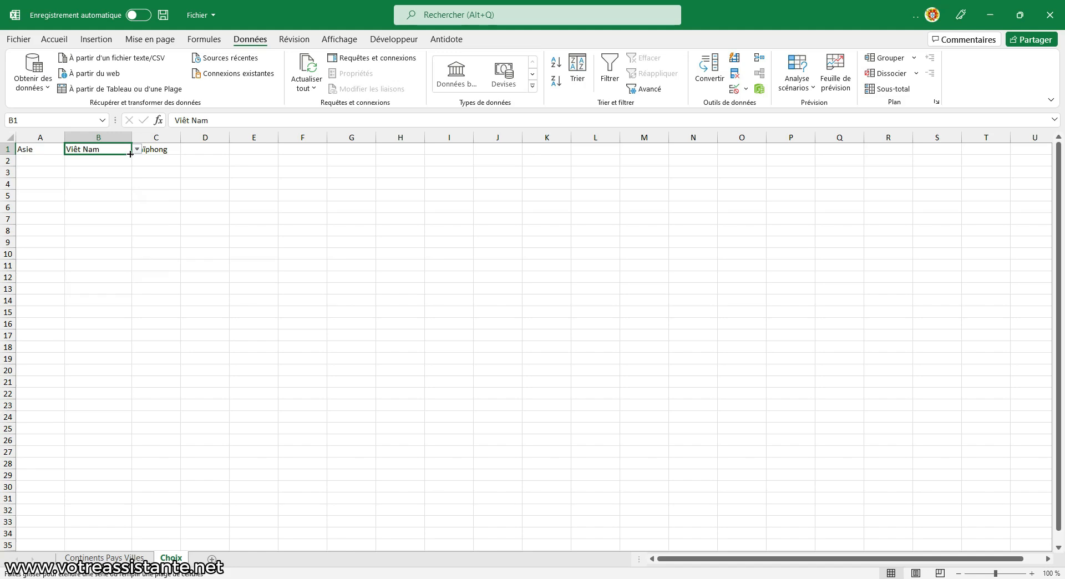
# Step: Fill B1 down to B10 to extend its new validation, and clear the copied country from B2:B10
pyautogui.moveTo(131, 171); pyautogui.dragTo(124, 260)
pyautogui.moveTo(99, 161); pyautogui.dragTo(97, 256)
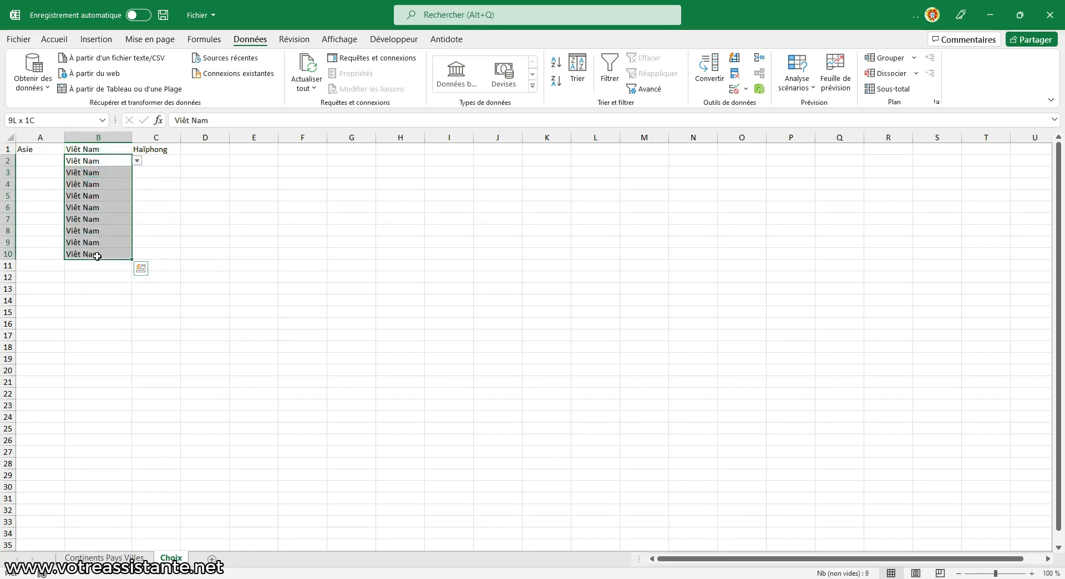
pyautogui.press('Delete')
# Step: Test the cascading lists in row 8 by choosing Asie in A8, Viêt Nam in B8 and Hanoï in C8
pyautogui.click(41, 230)
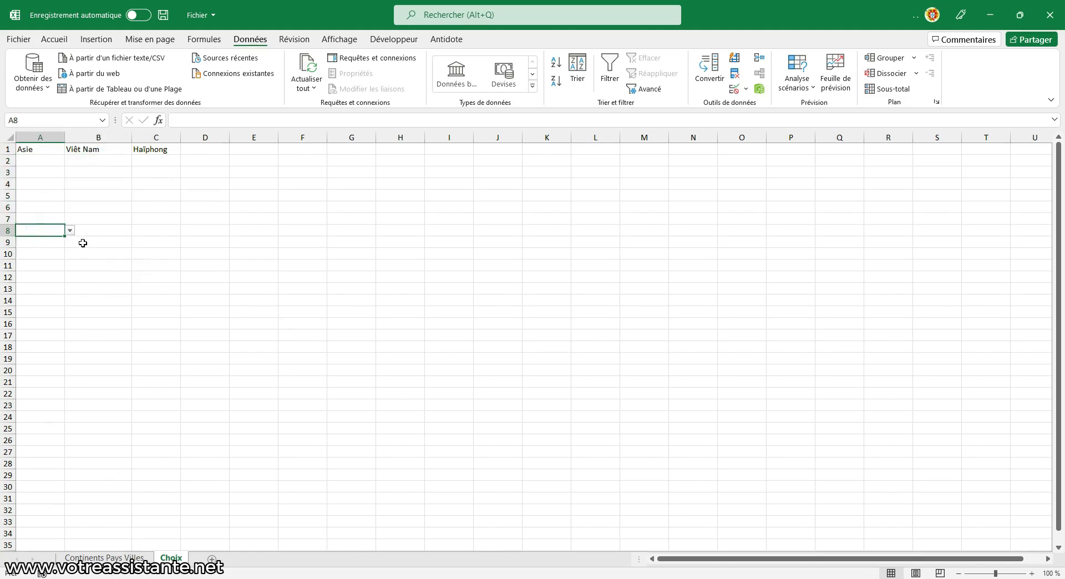
pyautogui.click(70, 230)
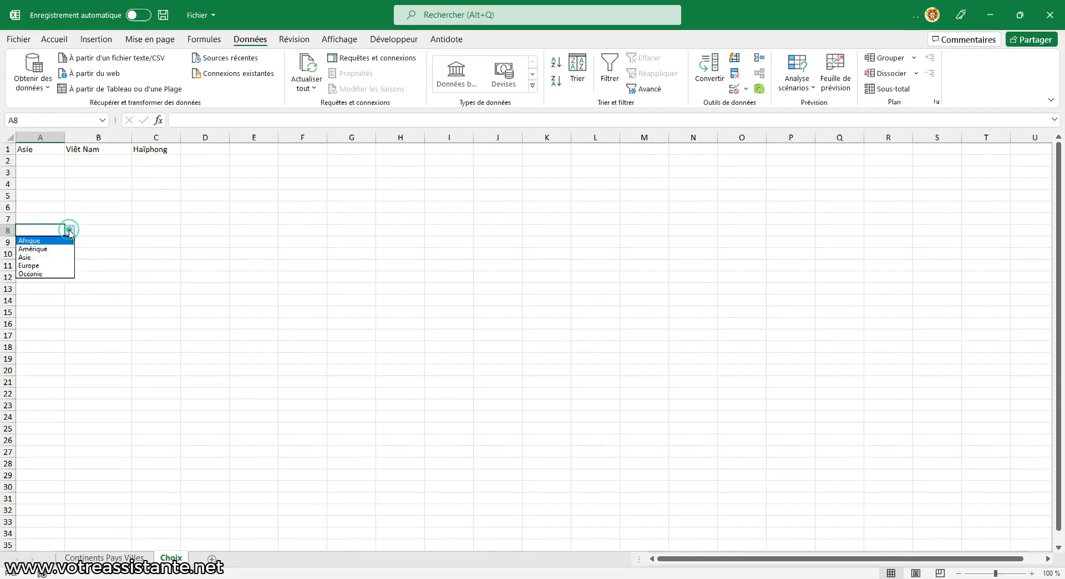
pyautogui.click(45, 259)
pyautogui.click(109, 231)
pyautogui.click(136, 231)
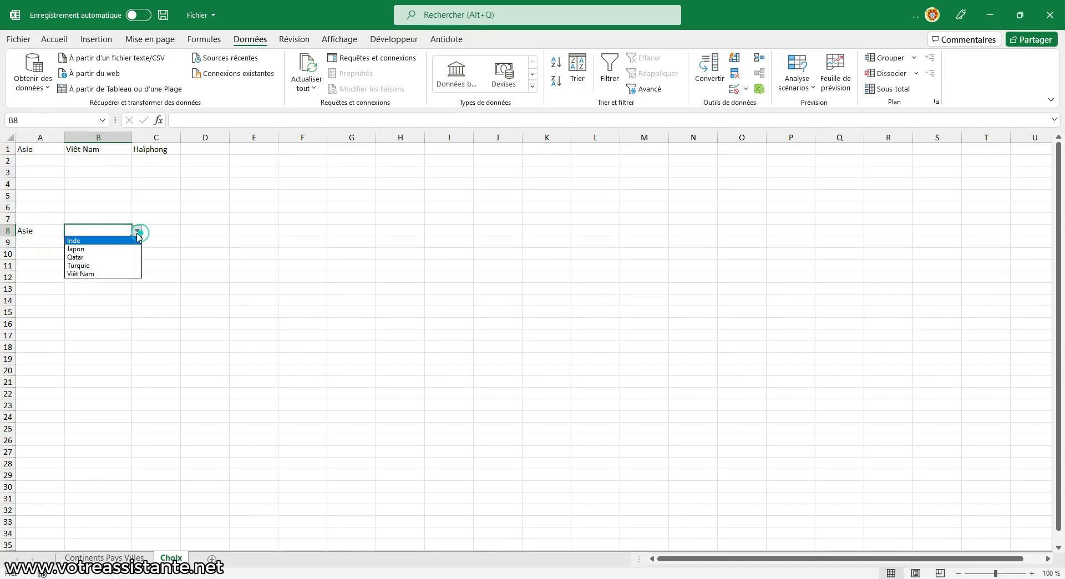
pyautogui.click(107, 274)
pyautogui.click(166, 232)
pyautogui.click(186, 230)
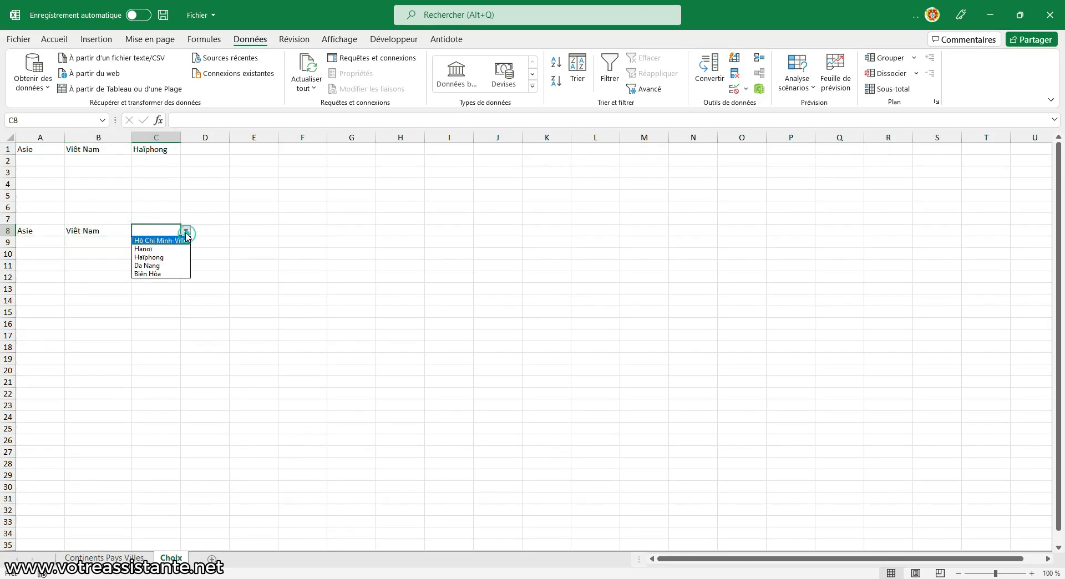
pyautogui.click(169, 248)
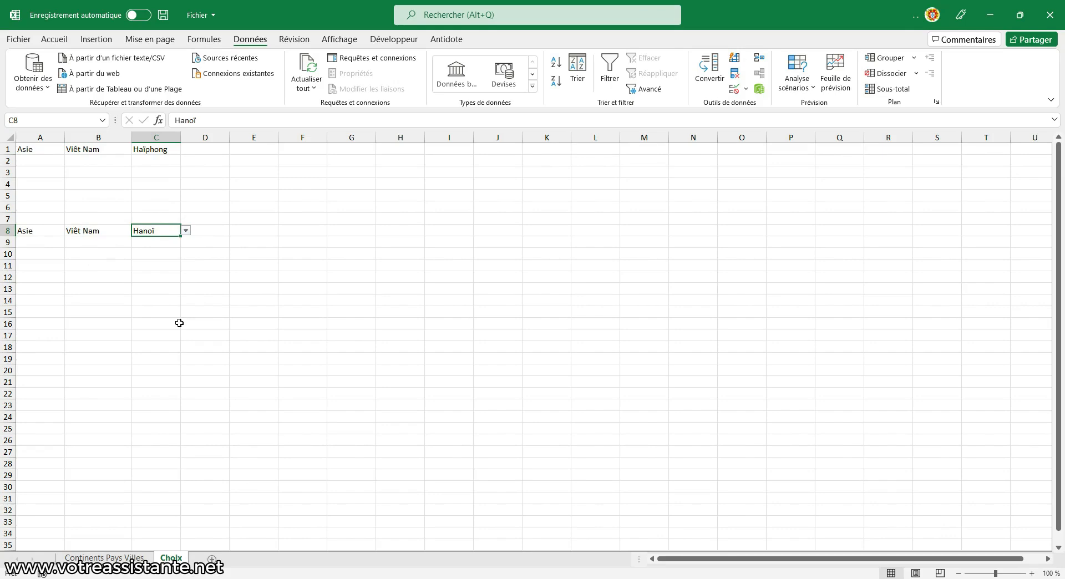
# Step: Review the continents, the countries per continent and the cities per country in the Continents Pays Villes sheet
pyautogui.click(111, 558)
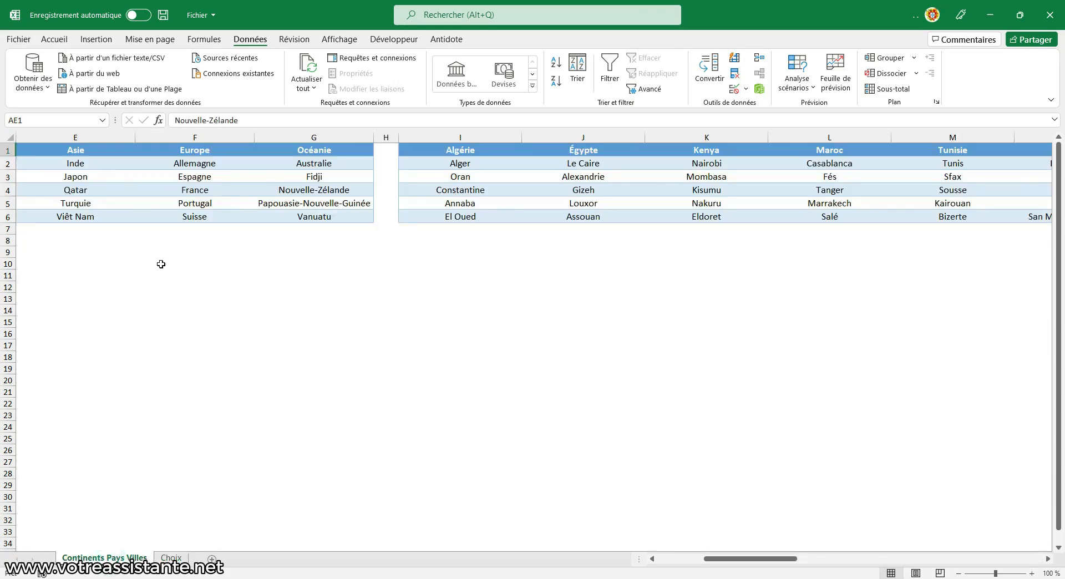
pyautogui.click(281, 284)
pyautogui.hotkey('shift', 'Home')
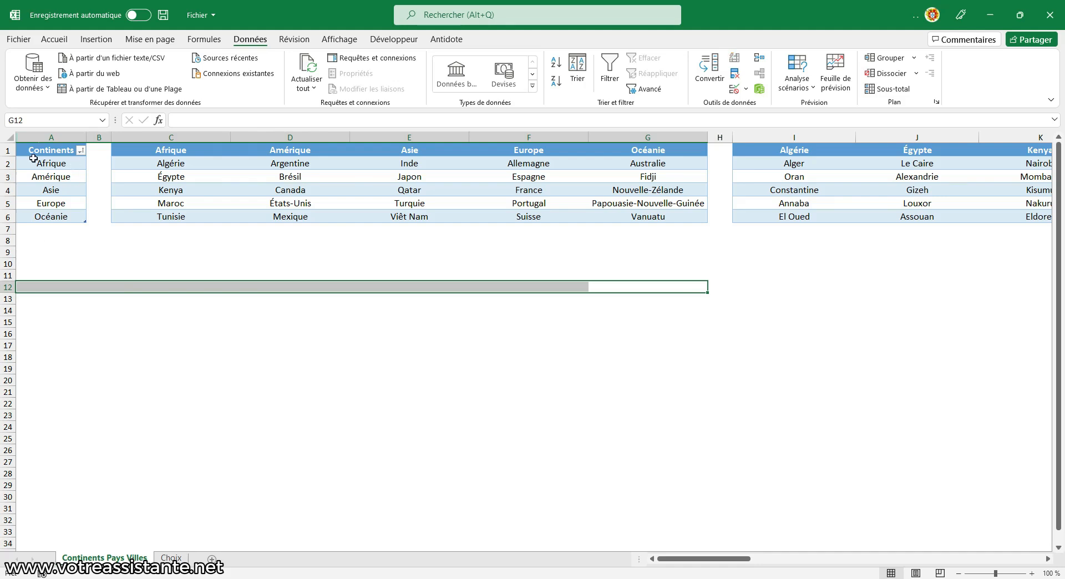
pyautogui.click(150, 150)
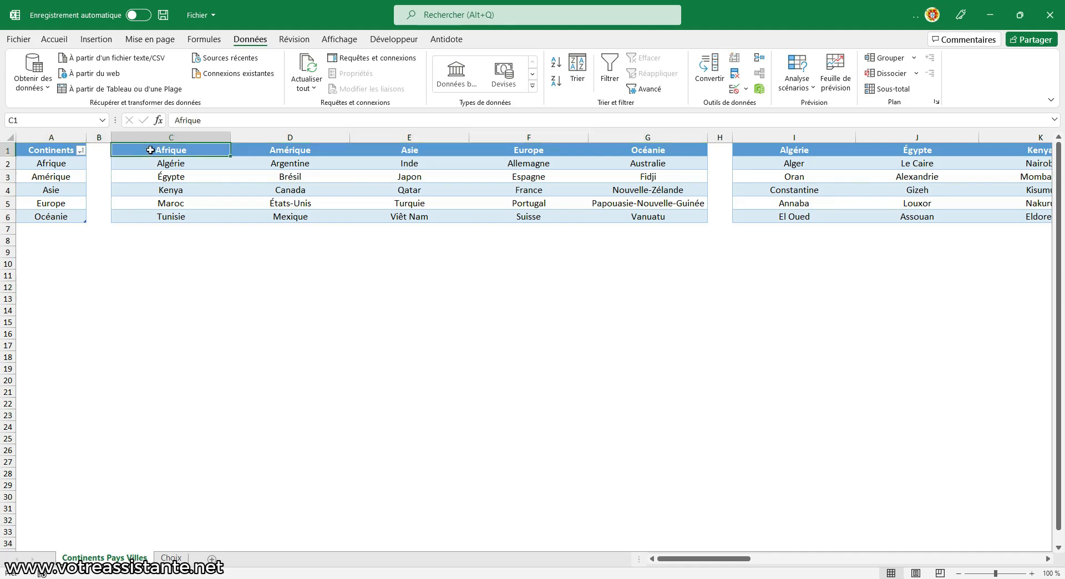
pyautogui.moveTo(150, 150); pyautogui.dragTo(644, 149)
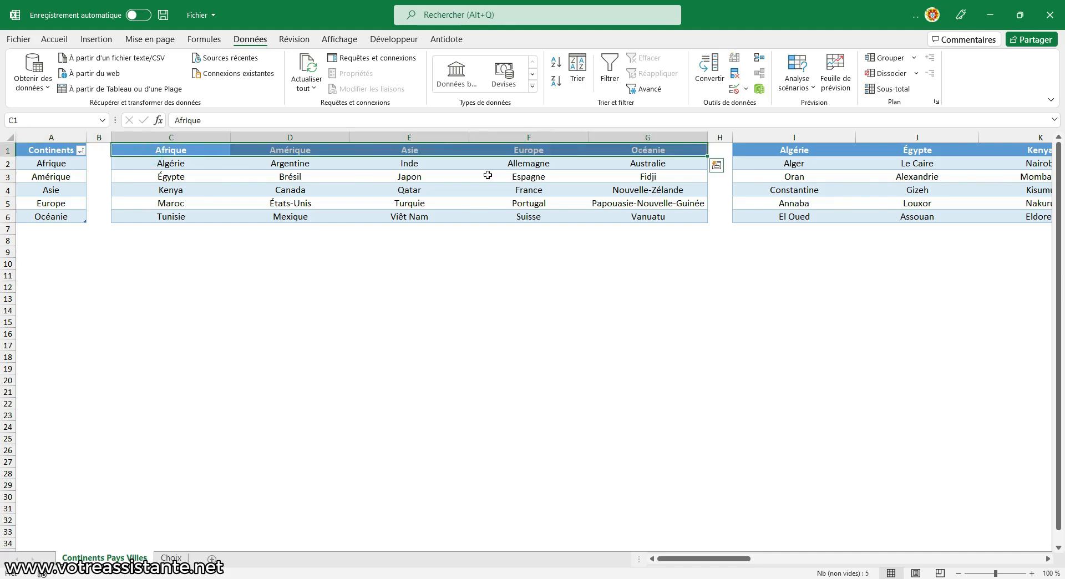
pyautogui.moveTo(211, 167); pyautogui.dragTo(654, 218)
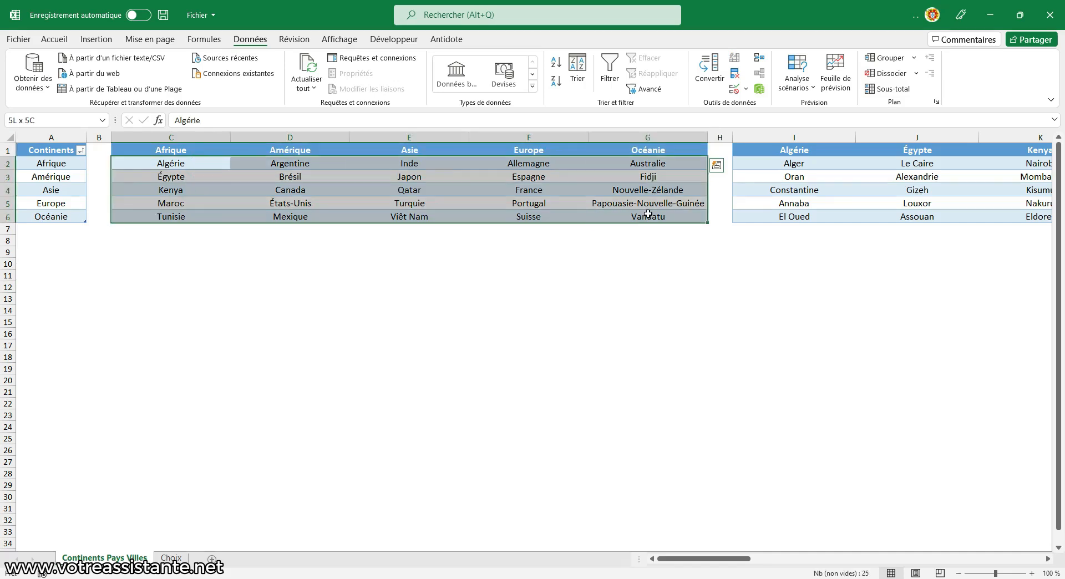
pyautogui.moveTo(799, 150); pyautogui.dragTo(1053, 156)
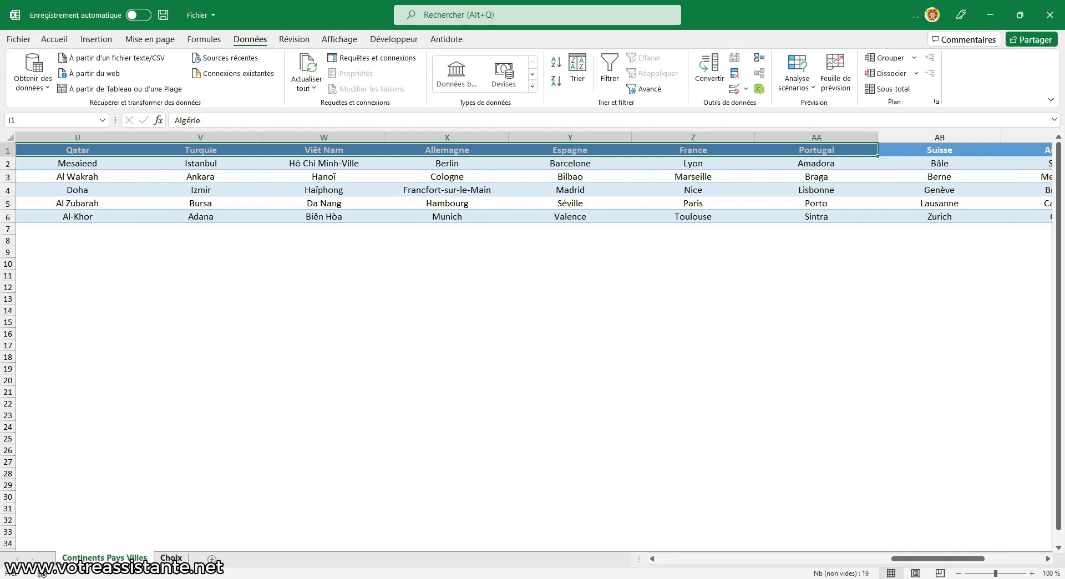
# Step: Clear the chosen continents, countries and cities from A1:C1 and A8:C8 in the Choix sheet
pyautogui.click(172, 558)
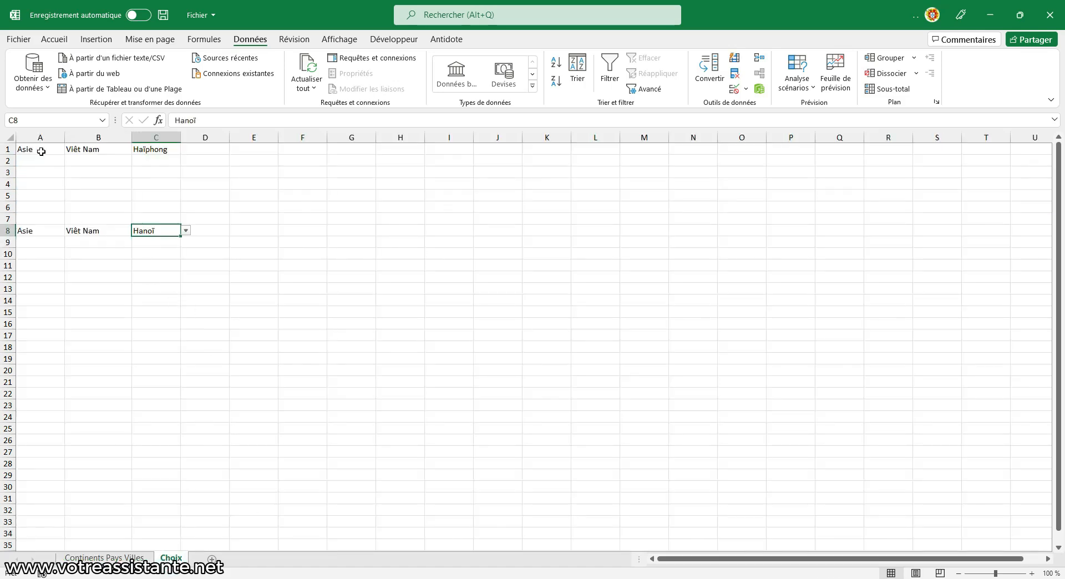
pyautogui.moveTo(55, 148); pyautogui.dragTo(136, 234)
pyautogui.press('Delete')
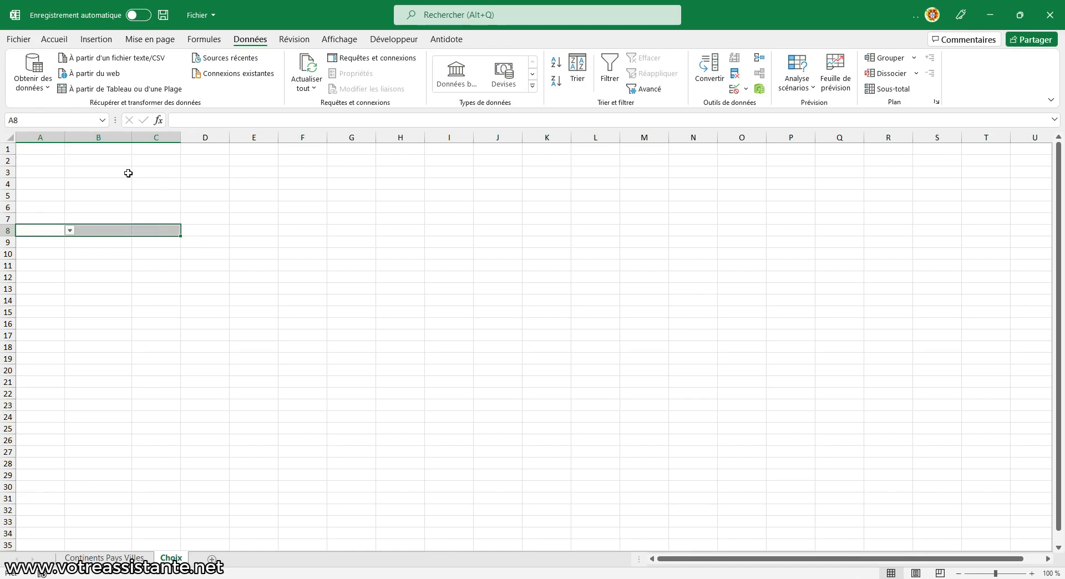
# Step: Check what the country and city drop-down lists in B1 and C1 offer with no continent or country chosen
pyautogui.click(84, 149)
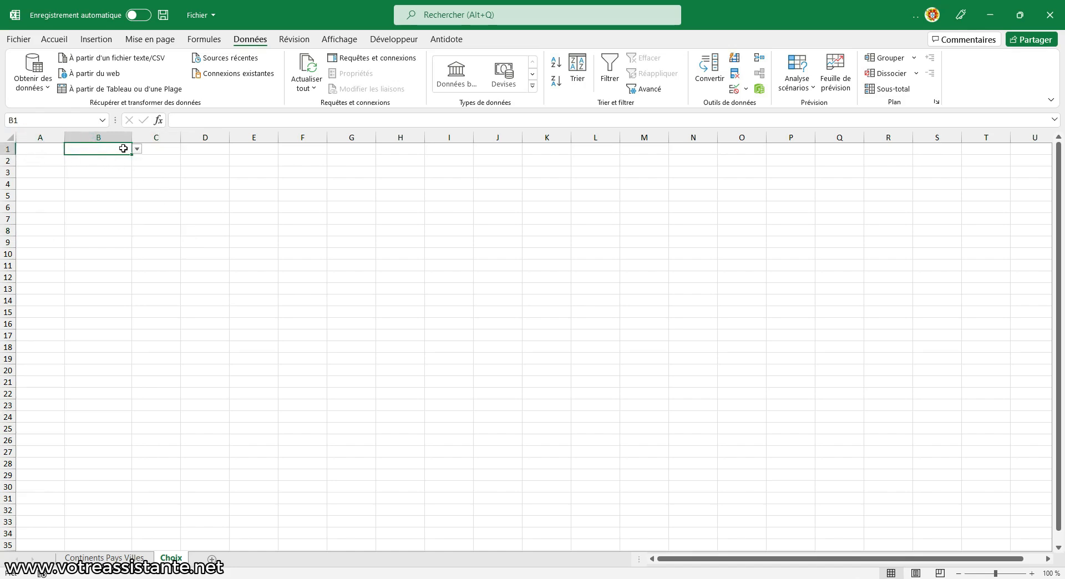
pyautogui.click(154, 148)
pyautogui.click(187, 150)
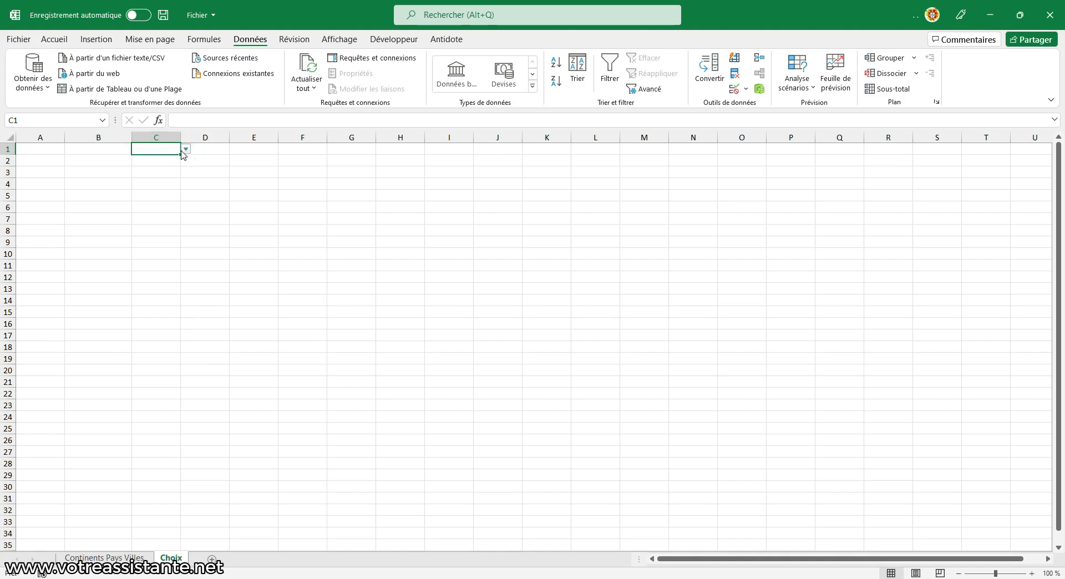
pyautogui.click(183, 150)
# Step: Enter the prompt texts "Sélectionnez un continent" in I1 and "Sélectionnez un pays" in I2
pyautogui.click(450, 150)
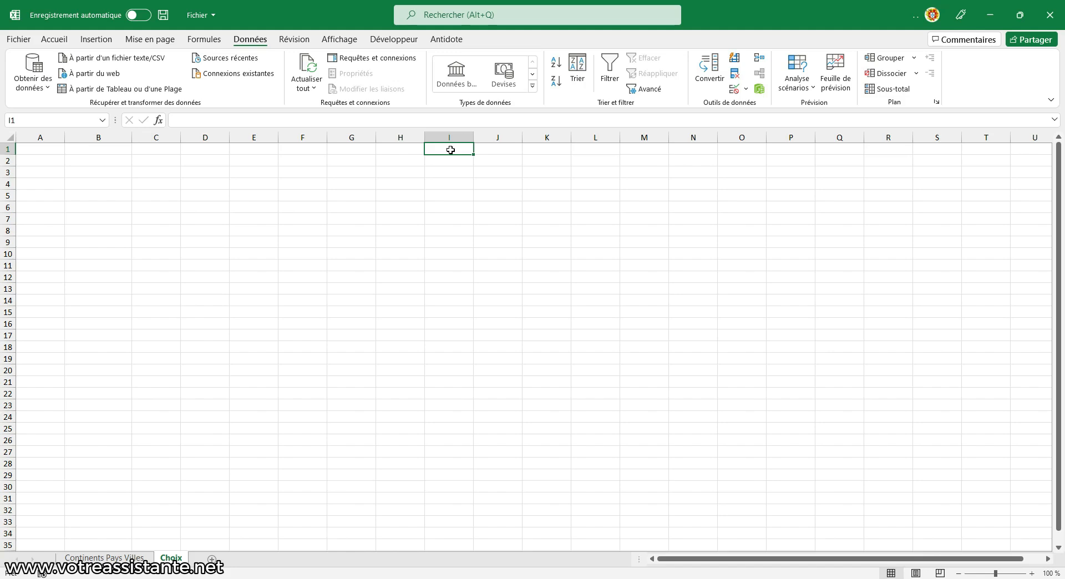
pyautogui.write('S')
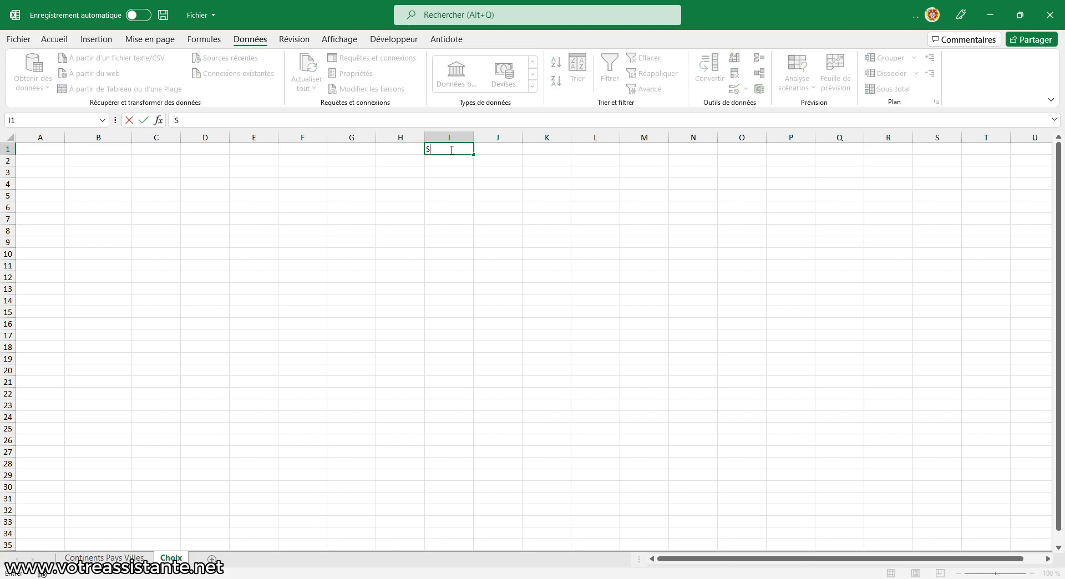
pyautogui.write('électionnez un contin')
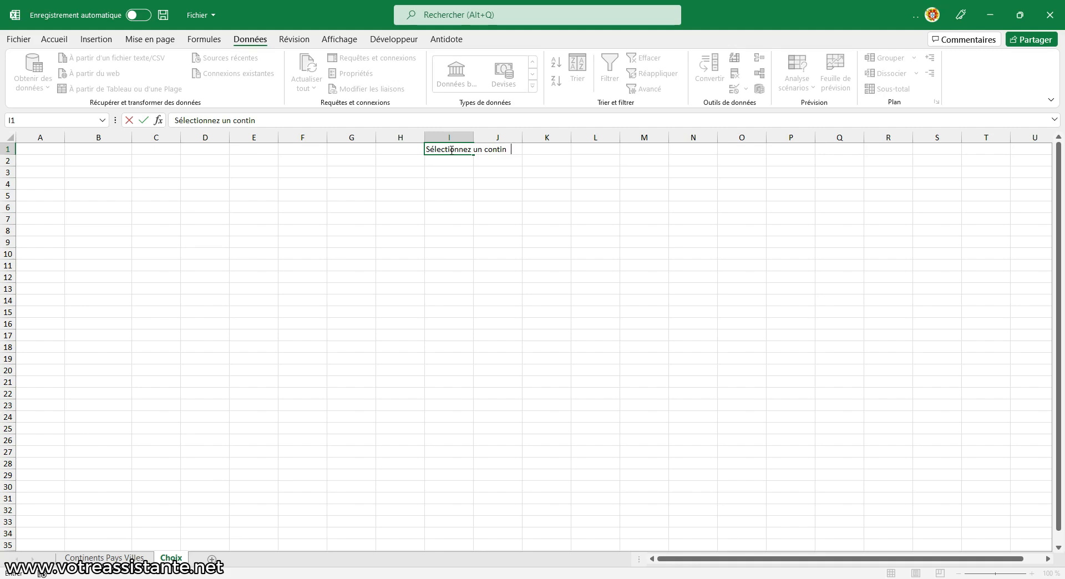
pyautogui.write('ent')
pyautogui.press('Return')
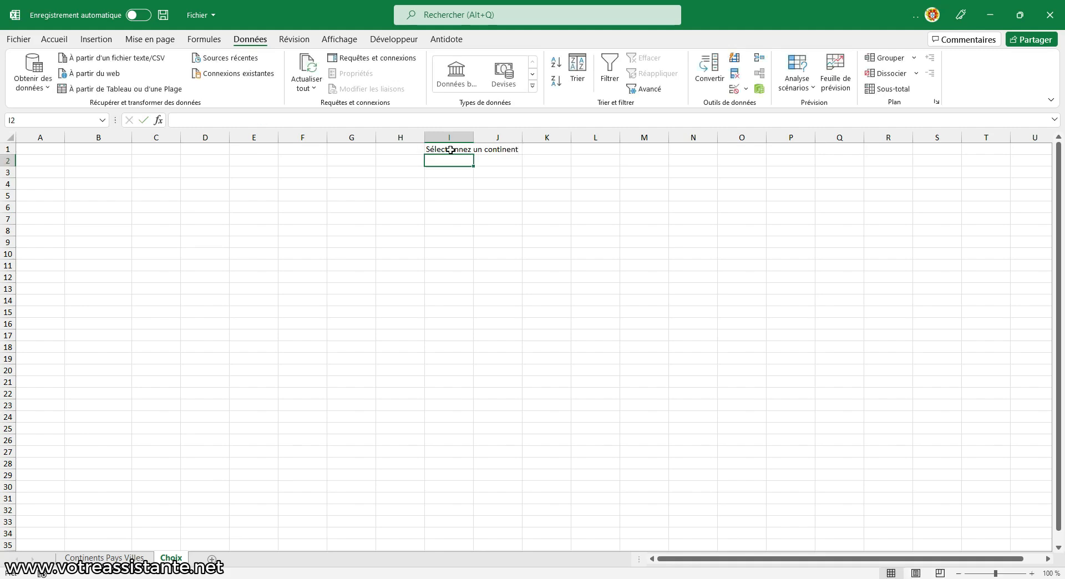
pyautogui.write('Sélectio')
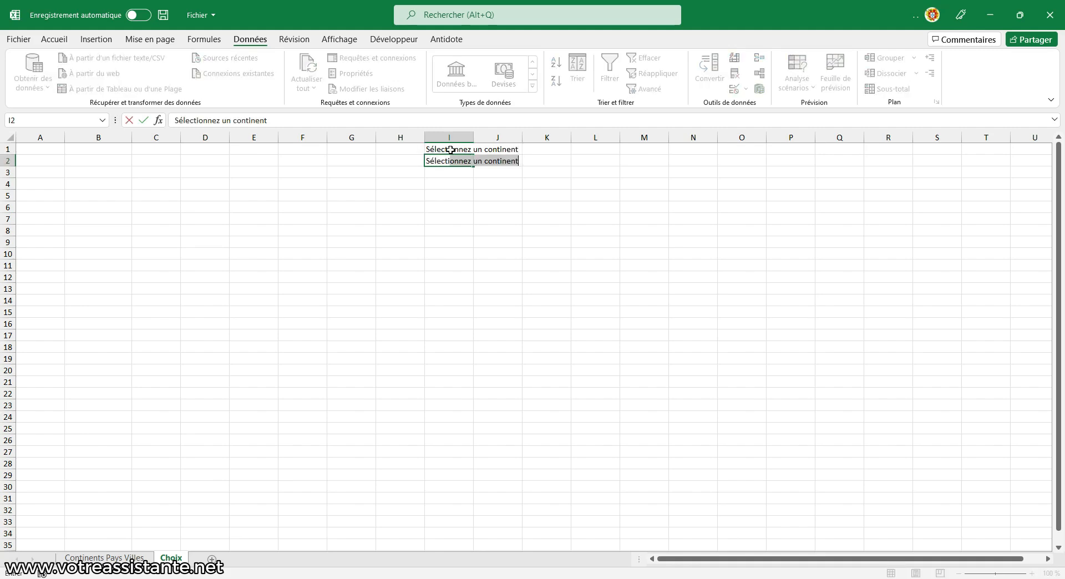
pyautogui.write('nnez un pays')
pyautogui.press('Return')
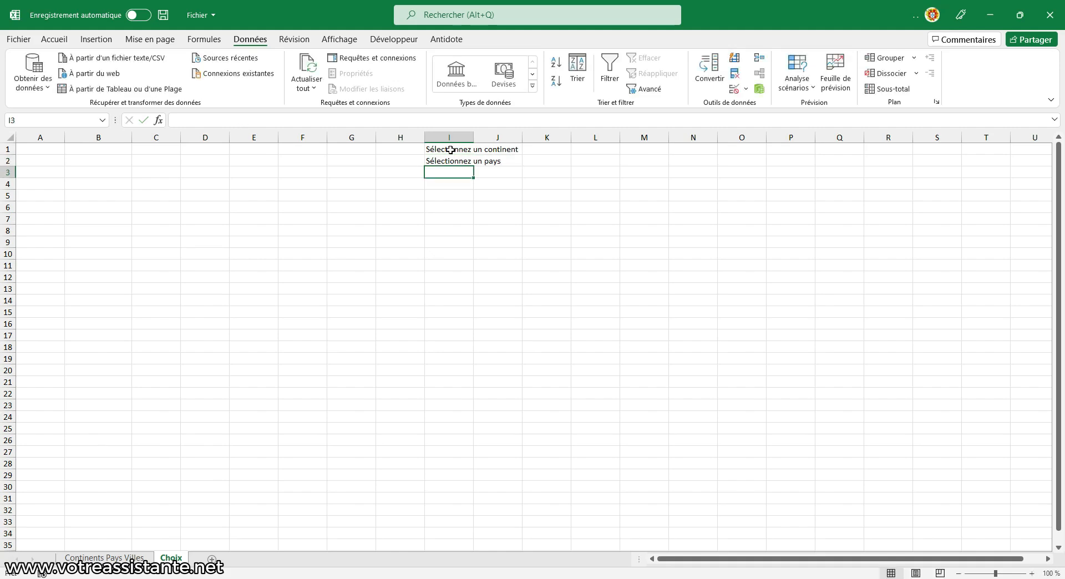
# Step: Name cell I1 Continent_vide and cell I2 Pays_vide
pyautogui.click(450, 150)
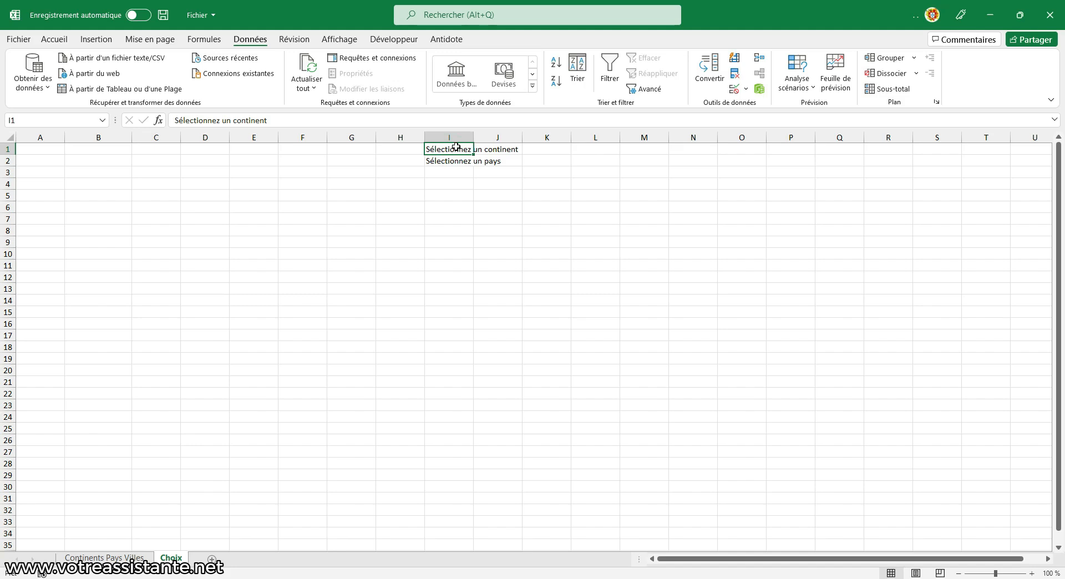
pyautogui.click(51, 119)
pyautogui.write('Continent_vide')
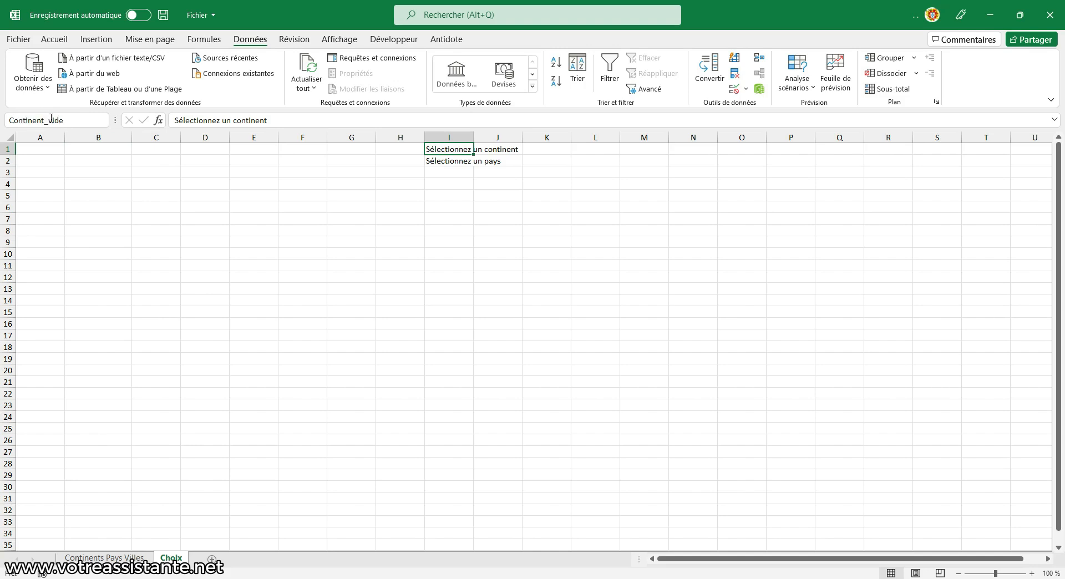
pyautogui.press('Return')
pyautogui.press('Down')
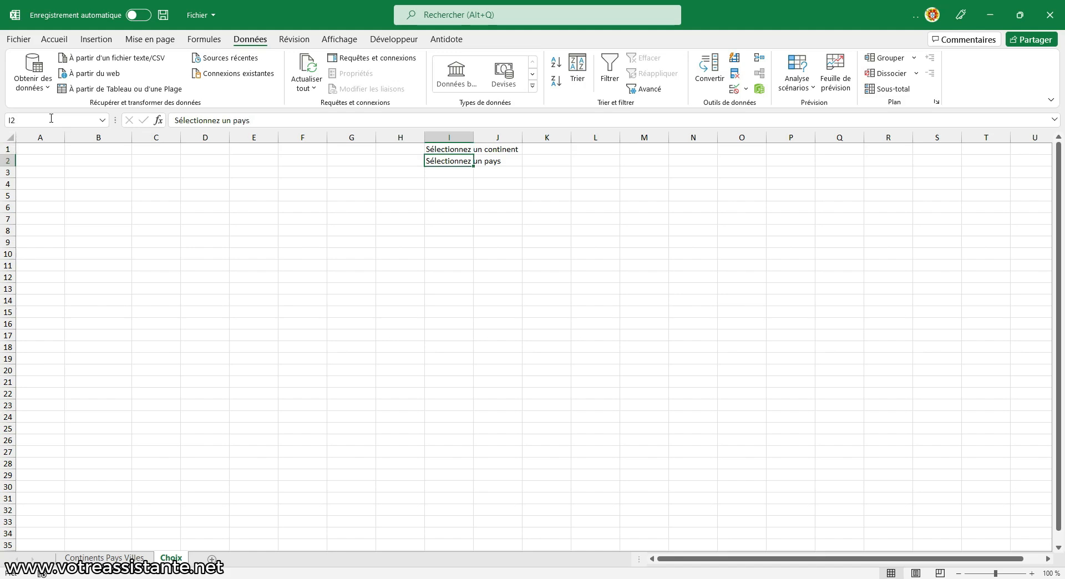
pyautogui.click(51, 118)
pyautogui.write('Pays_vide')
pyautogui.press('Return')
# Step: Insert SI(A1="" ahead of INDIRECT in the source formula of B1's validation list
pyautogui.click(94, 148)
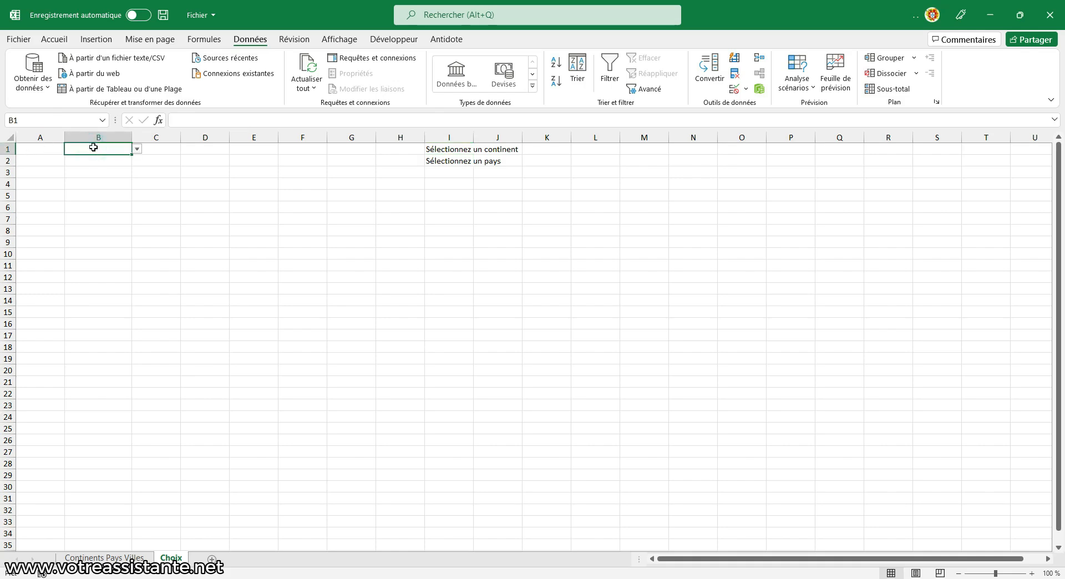
pyautogui.click(735, 88)
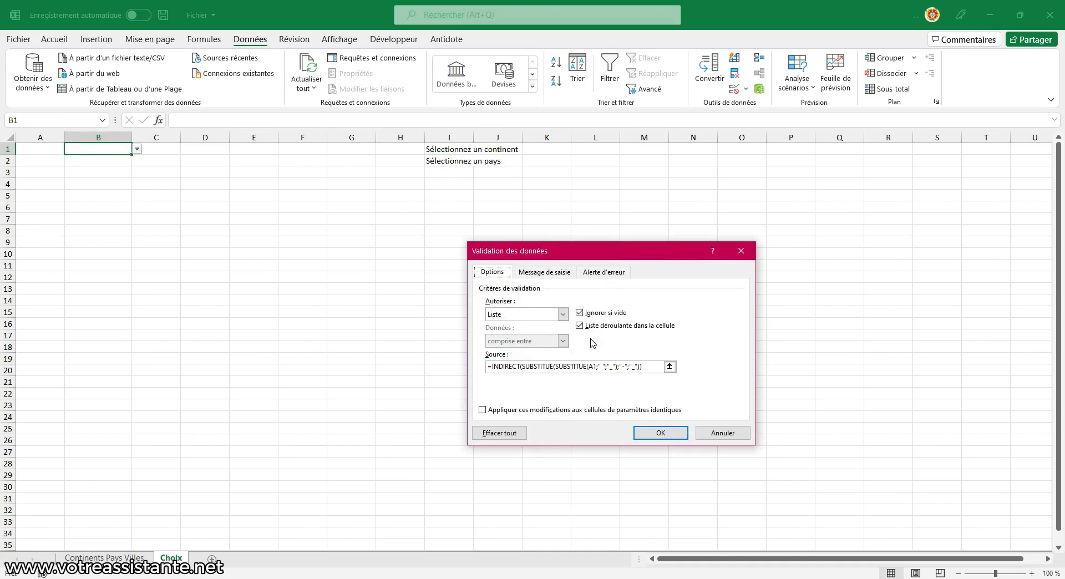
pyautogui.click(505, 366)
pyautogui.click(492, 366)
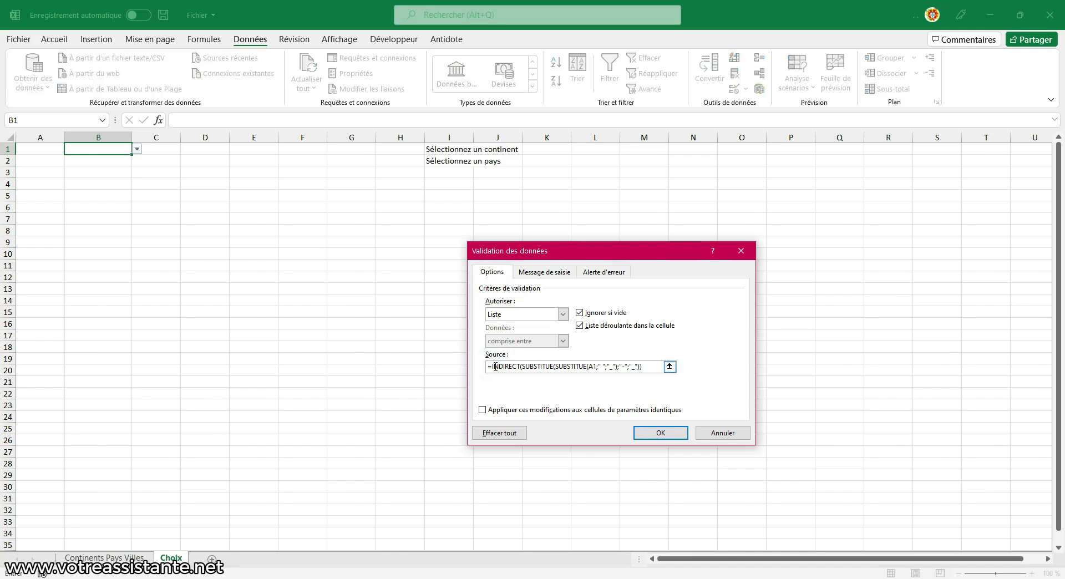
pyautogui.write('SI')
pyautogui.write('(A')
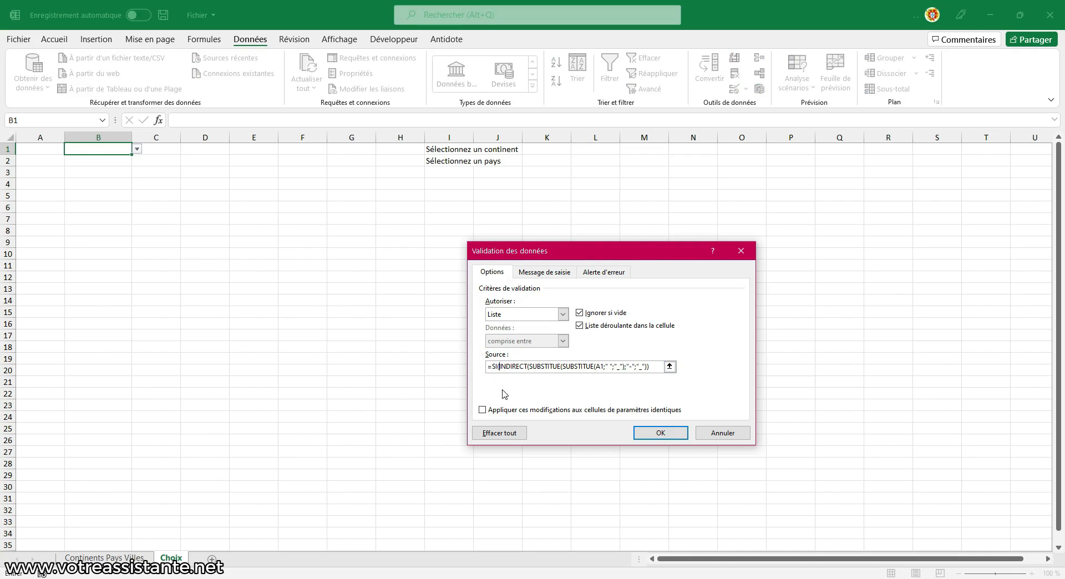
pyautogui.write('1;')
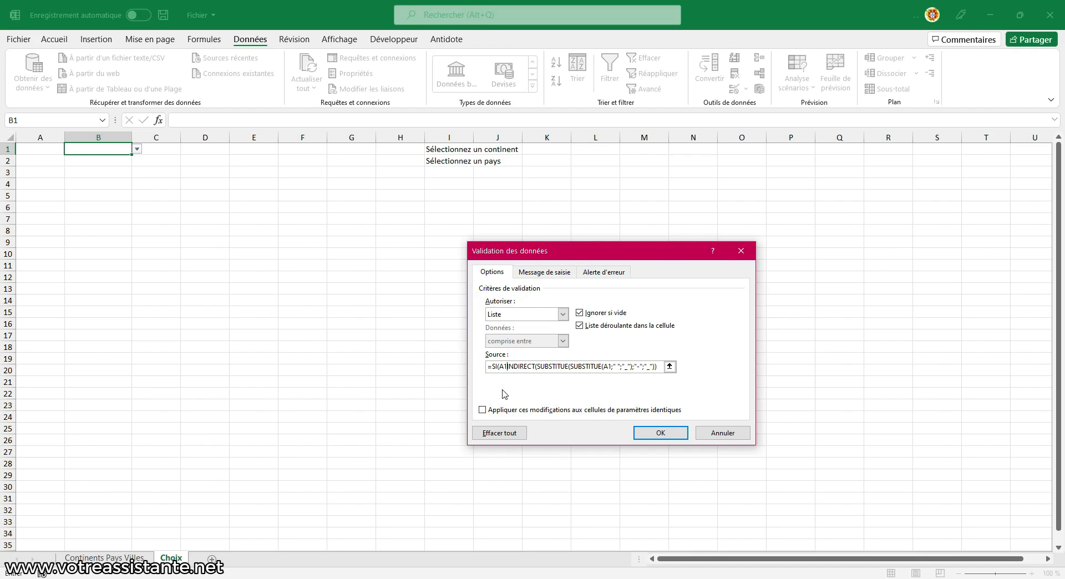
pyautogui.write('=')
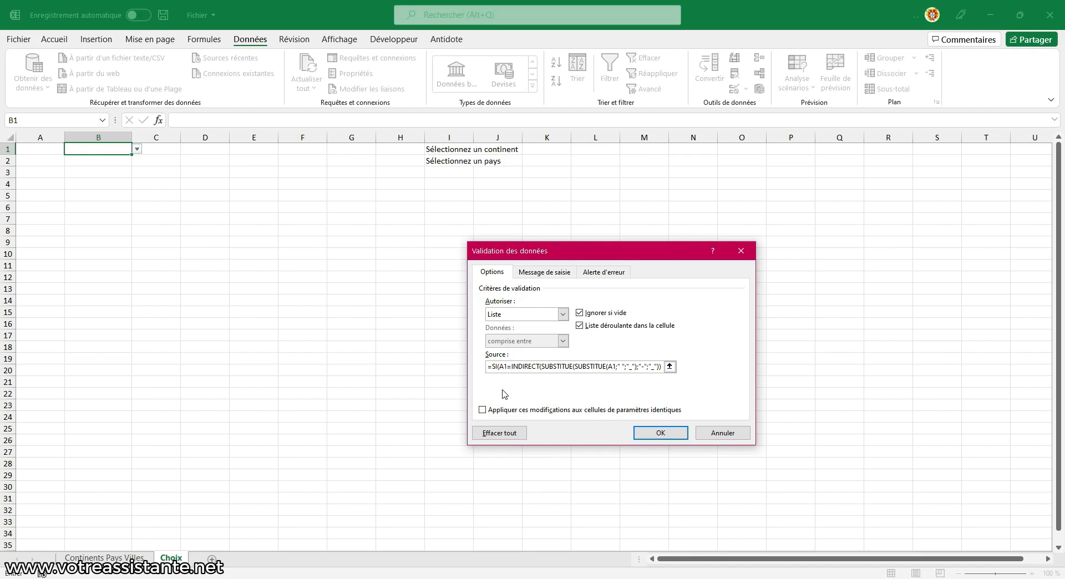
pyautogui.write('""')
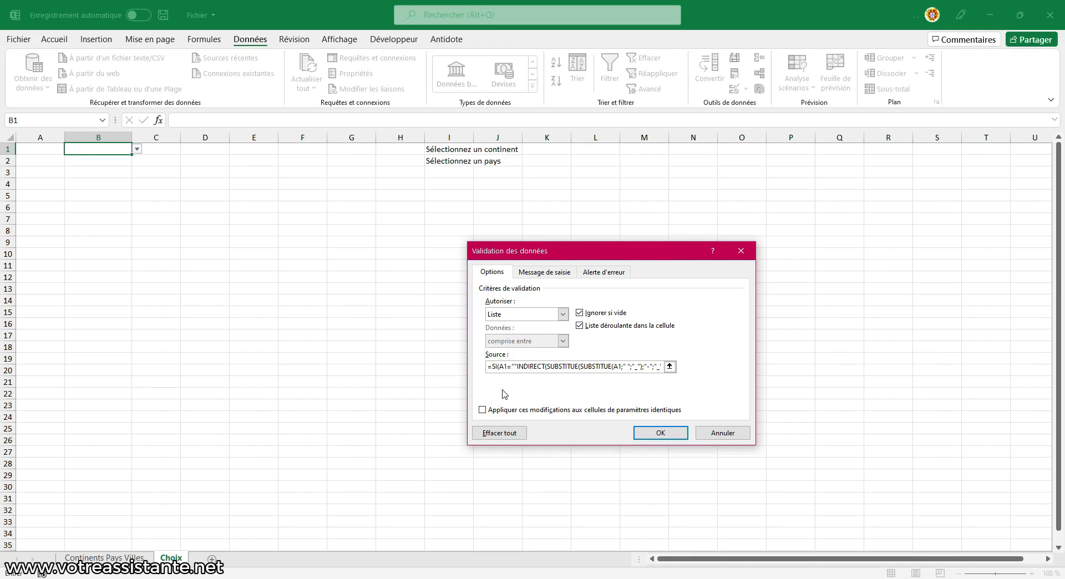
# Step: Add Contient_vide as the value if true in the SI formula of B1's list source, followed by a semicolon
pyautogui.write(';')
pyautogui.write('Contie')
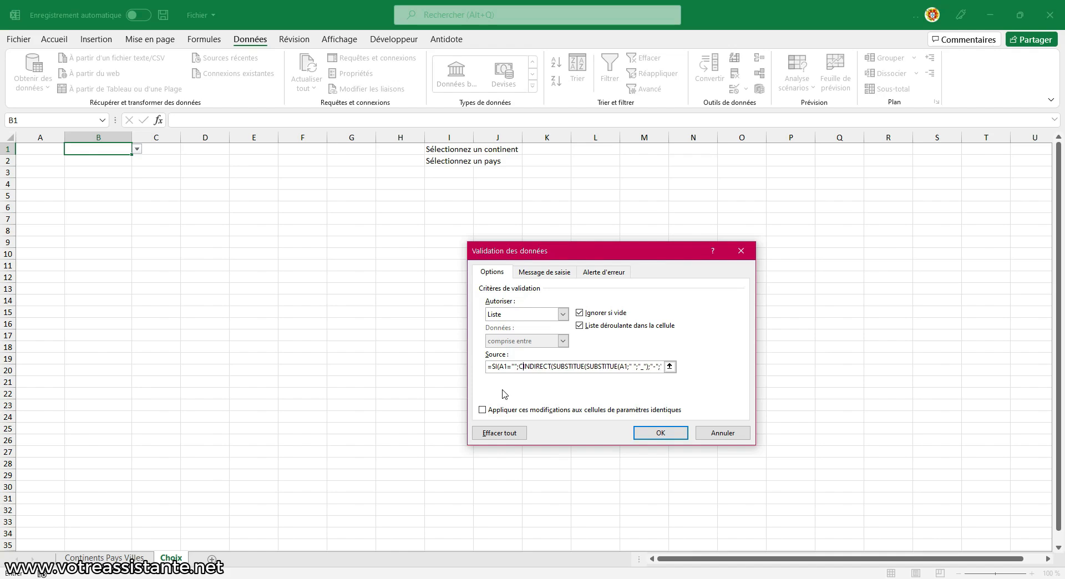
pyautogui.write('nt_vide')
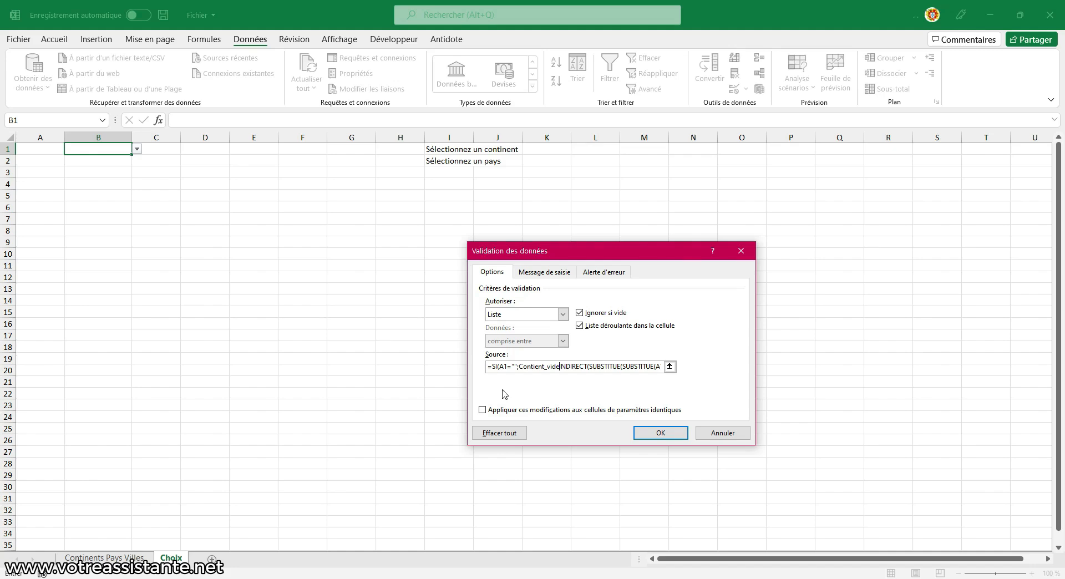
pyautogui.write(';')
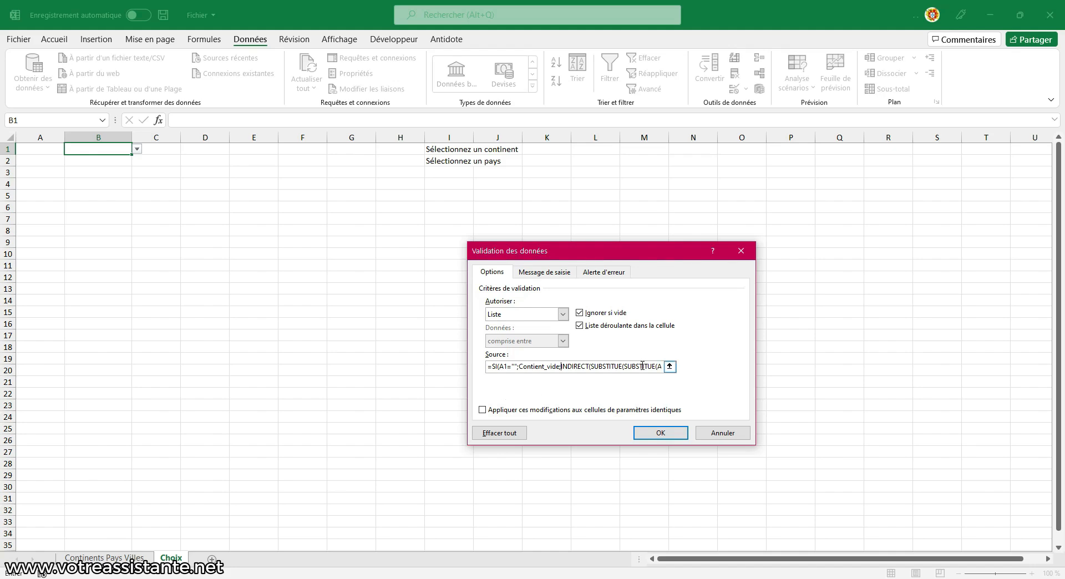
# Step: End the SI formula in B1's list source with a closing parenthesis and try to apply the validation
pyautogui.moveTo(644, 366); pyautogui.dragTo(671, 369)
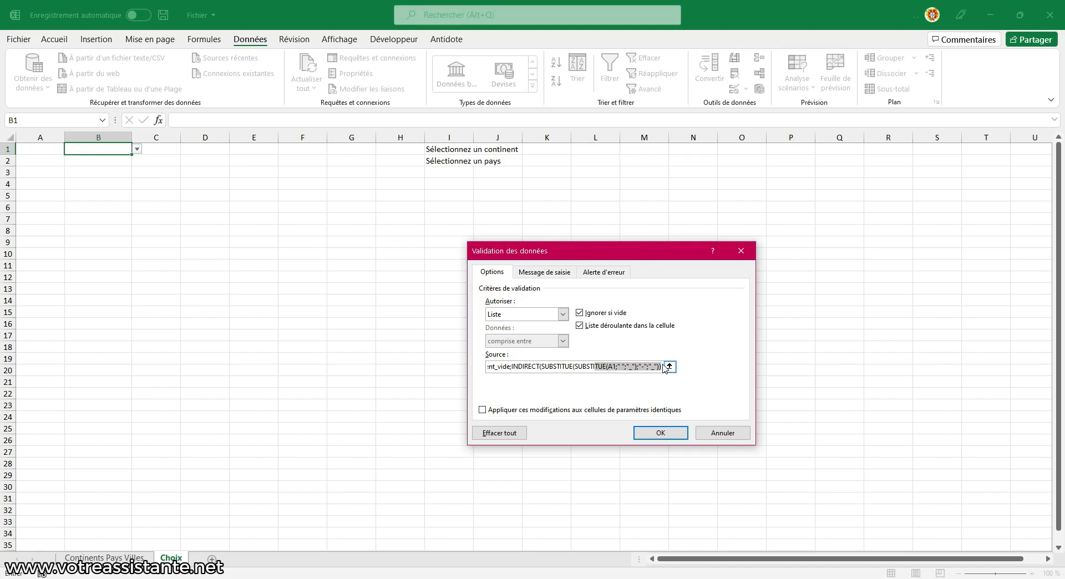
pyautogui.click(660, 367)
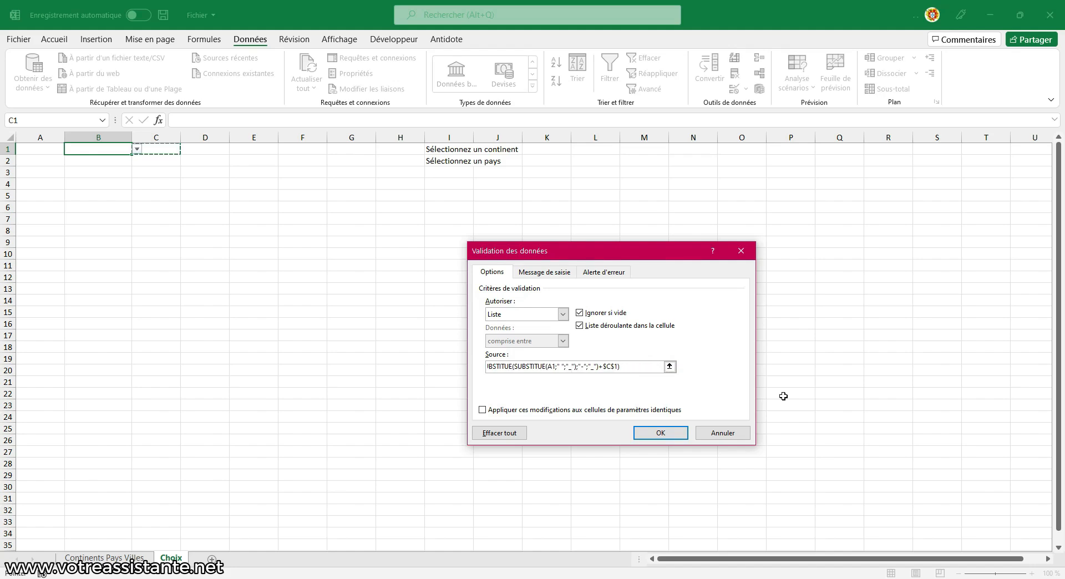
pyautogui.press('BackSpace')
pyautogui.press('BackSpace')
pyautogui.press('BackSpace')
pyautogui.press('BackSpace')
pyautogui.press('BackSpace')
pyautogui.write(')')
pyautogui.click(672, 435)
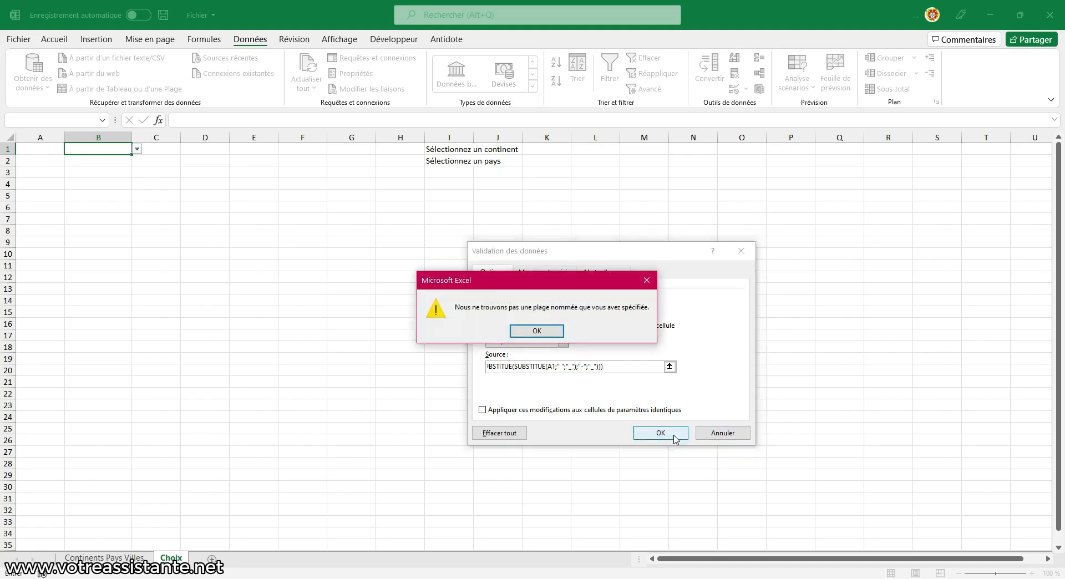
# Step: Correct the range name in B1's list source to Continent_vide, apply the validation and review the saved formula
pyautogui.click(543, 332)
pyautogui.click(511, 365)
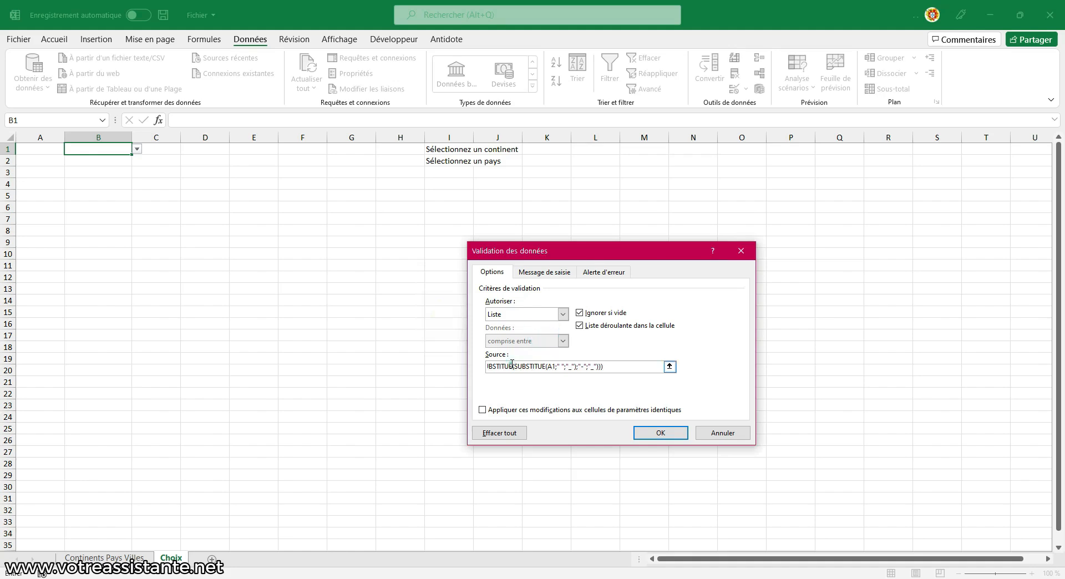
pyautogui.moveTo(500, 366); pyautogui.dragTo(470, 369)
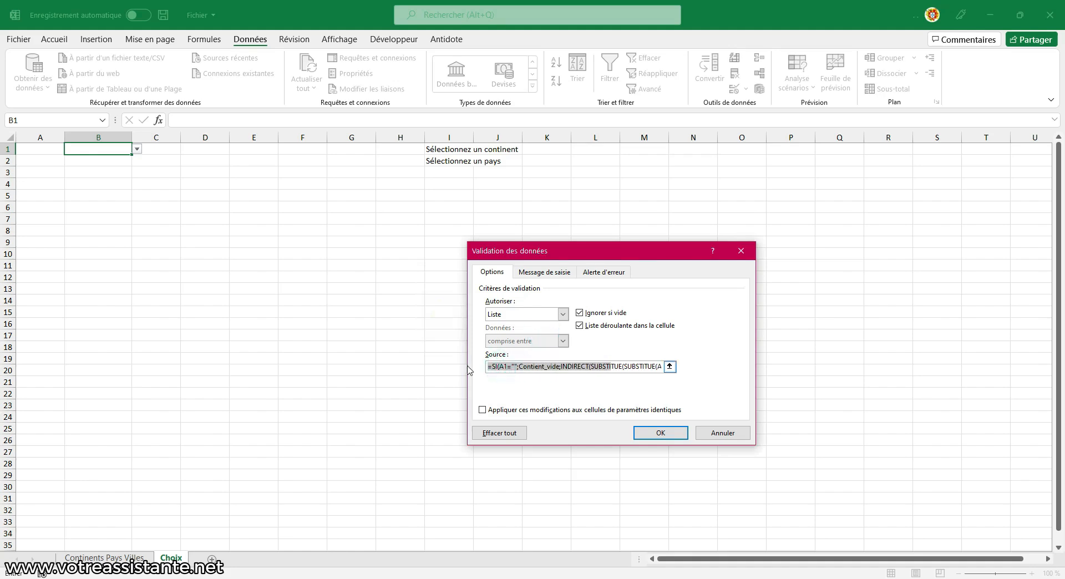
pyautogui.click(535, 366)
pyautogui.write('n')
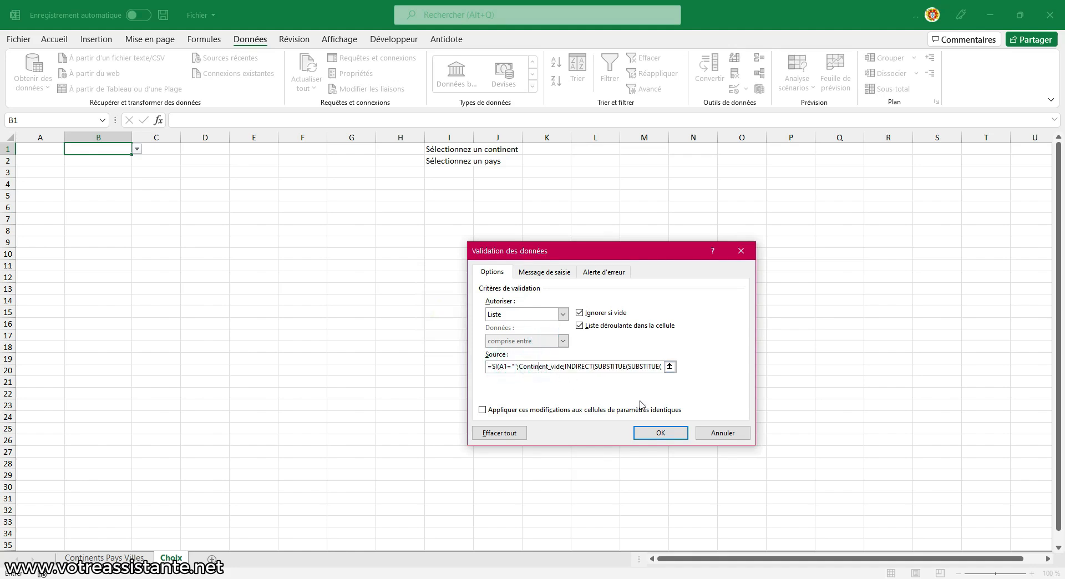
pyautogui.click(661, 433)
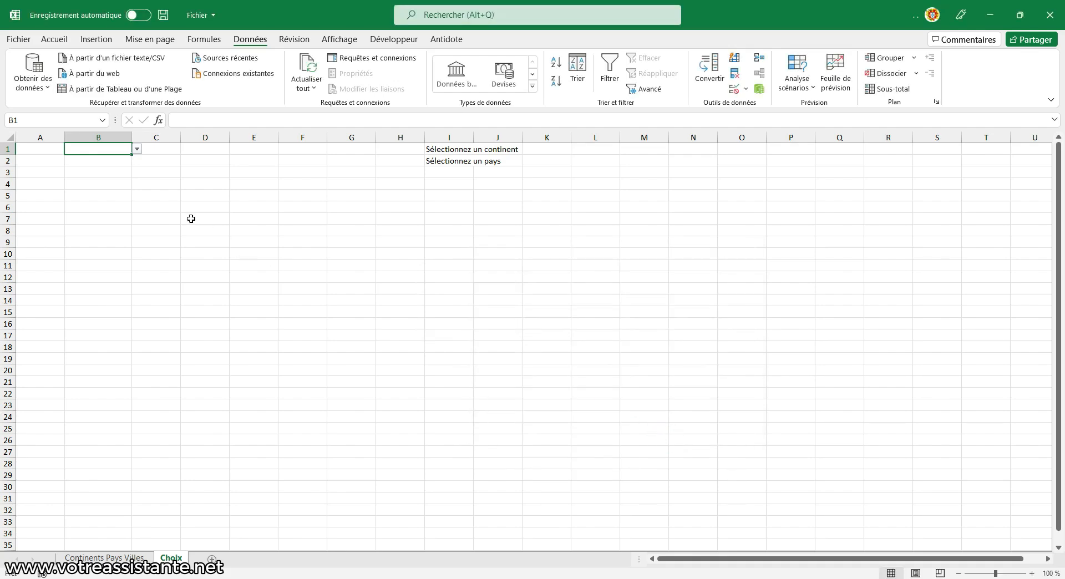
pyautogui.click(733, 88)
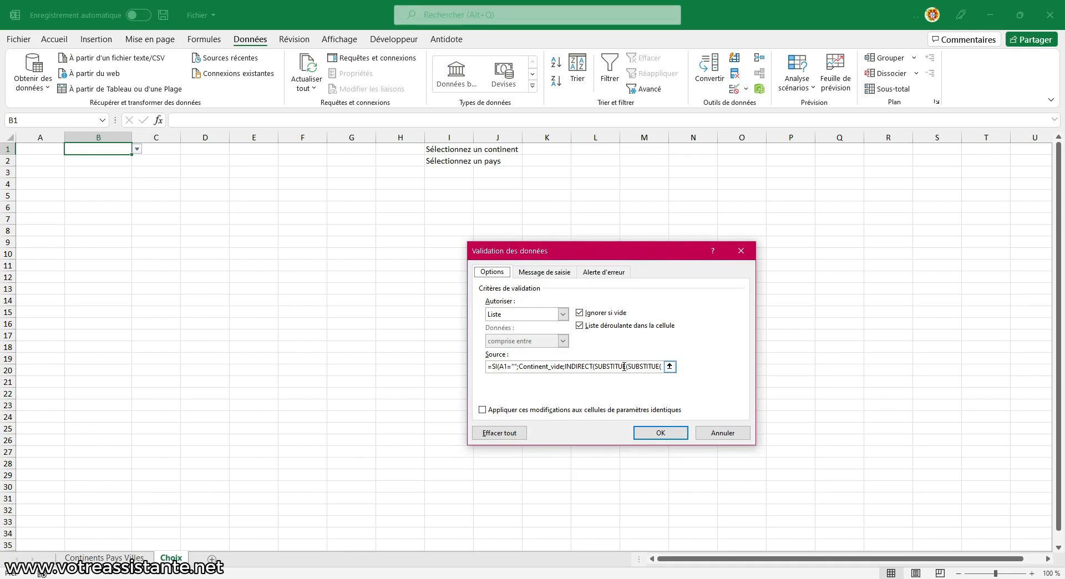
pyautogui.click(723, 433)
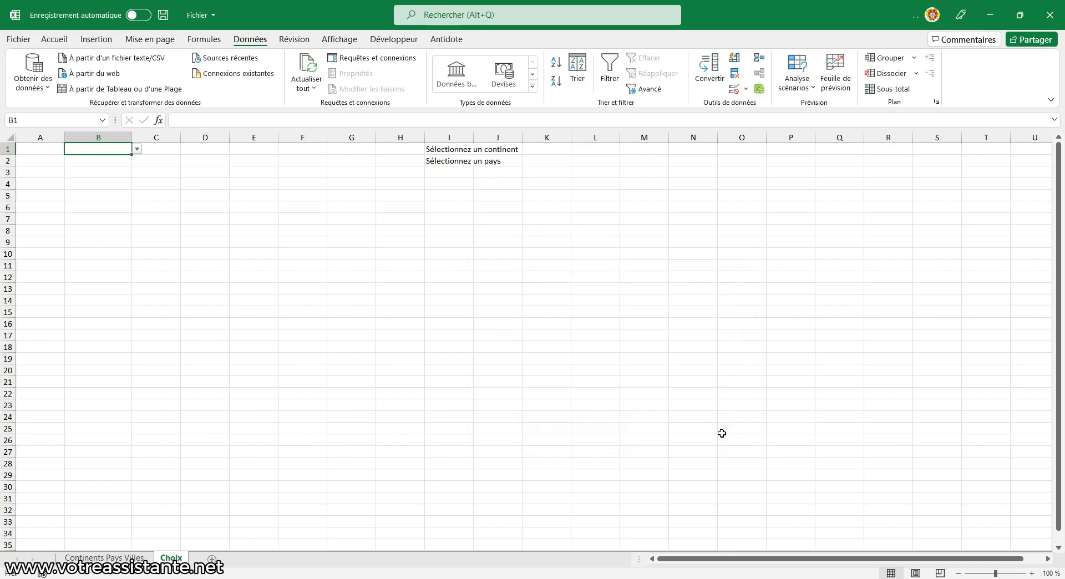
# Step: Insert SI(B1=""; ahead of INDIRECT in the source formula of C1's validation list
pyautogui.click(156, 148)
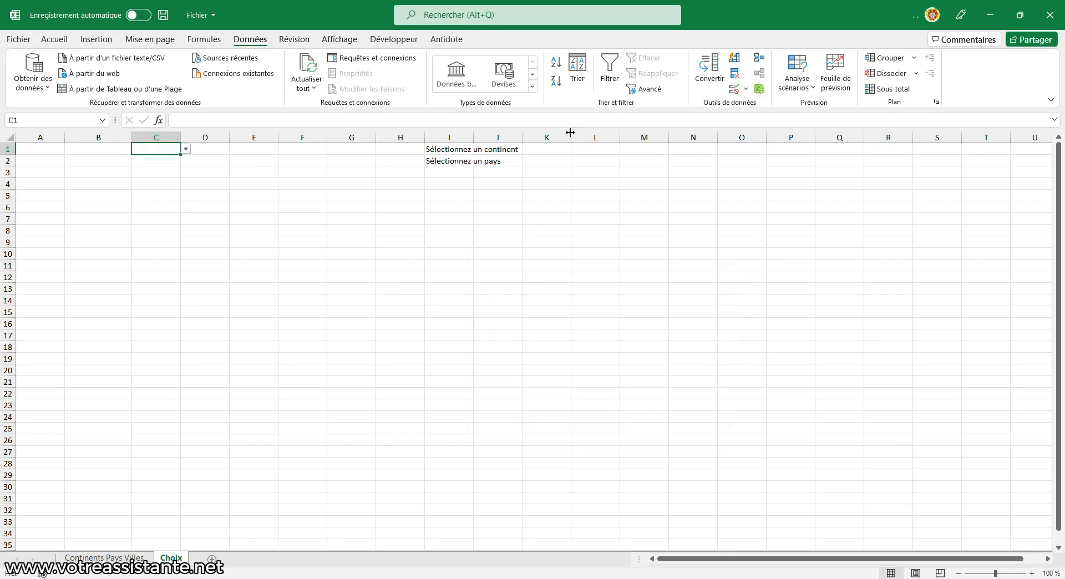
pyautogui.click(733, 89)
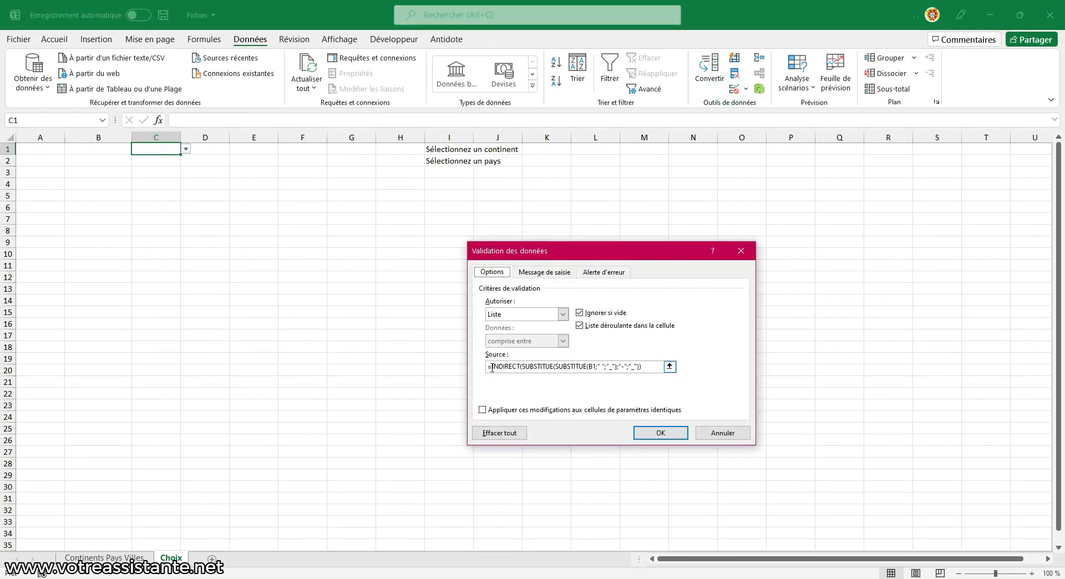
pyautogui.click(493, 367)
pyautogui.write('SI')
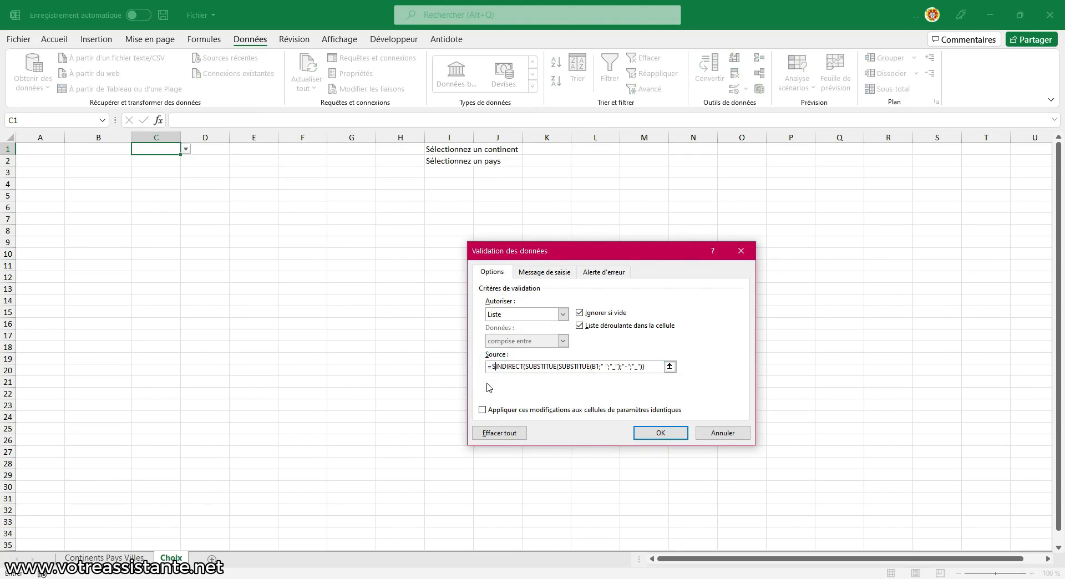
pyautogui.write('(')
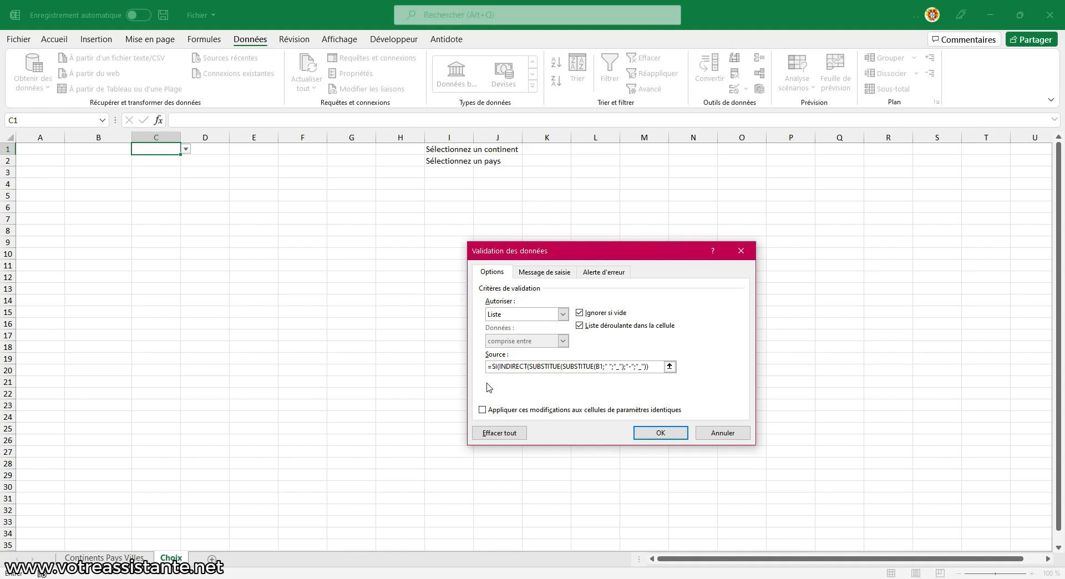
pyautogui.write('B1')
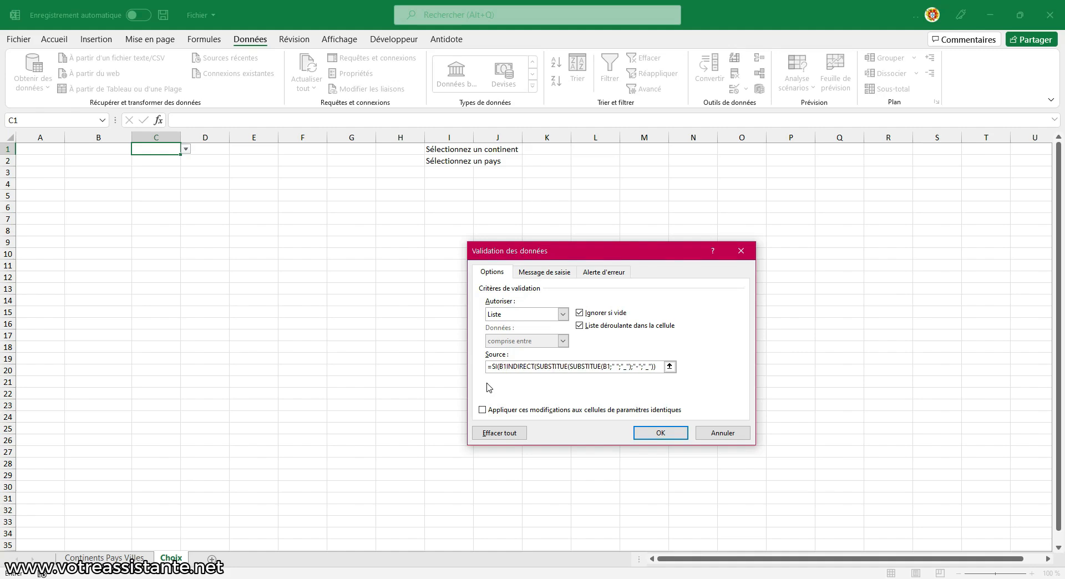
pyautogui.write('="";')
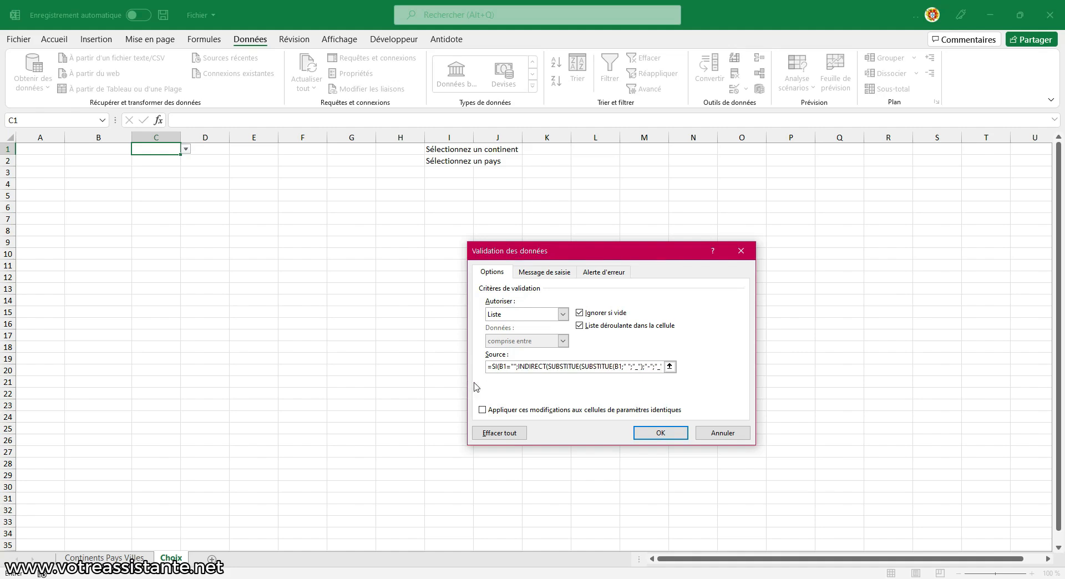
# Step: Add the closing parenthesis to the SI formula in C1's list source and try to apply the validation
pyautogui.click(631, 367)
pyautogui.moveTo(656, 368); pyautogui.dragTo(669, 369)
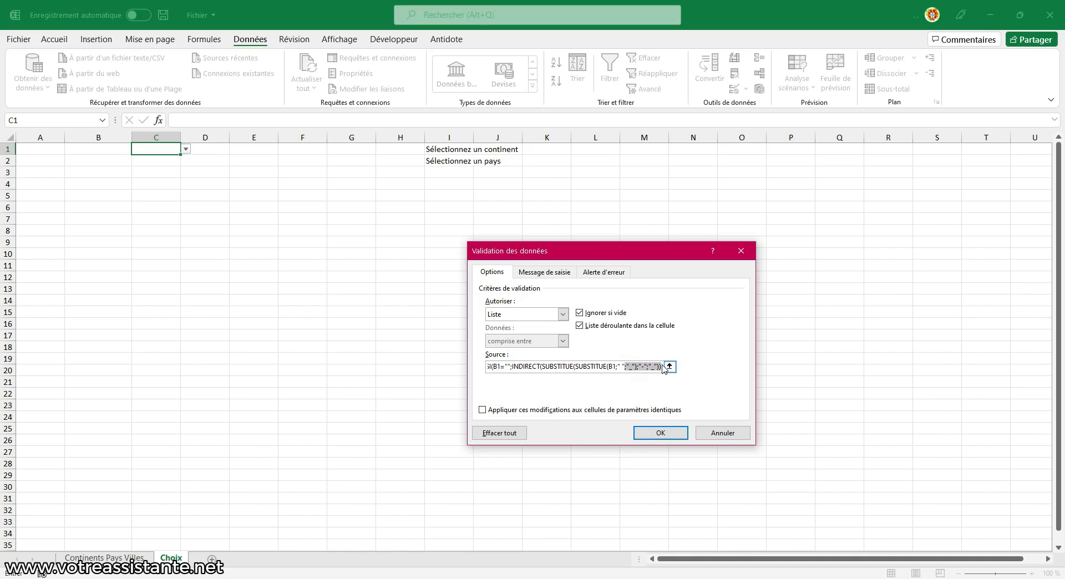
pyautogui.click(660, 365)
pyautogui.click(660, 437)
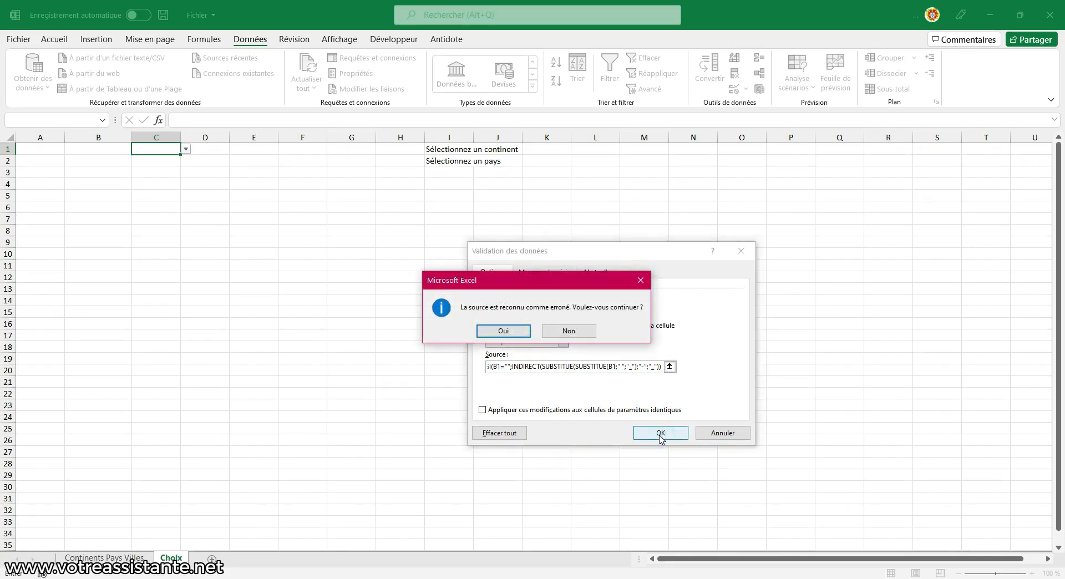
pyautogui.click(568, 331)
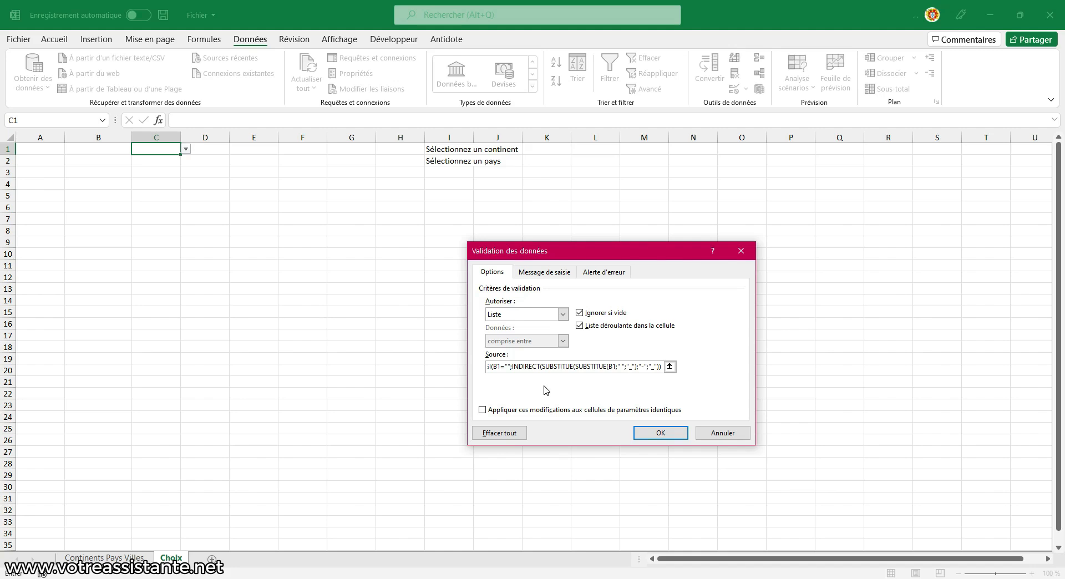
# Step: Add Pays_vide as the value if true in the SI formula of C1's list source and apply the validation
pyautogui.write(';')
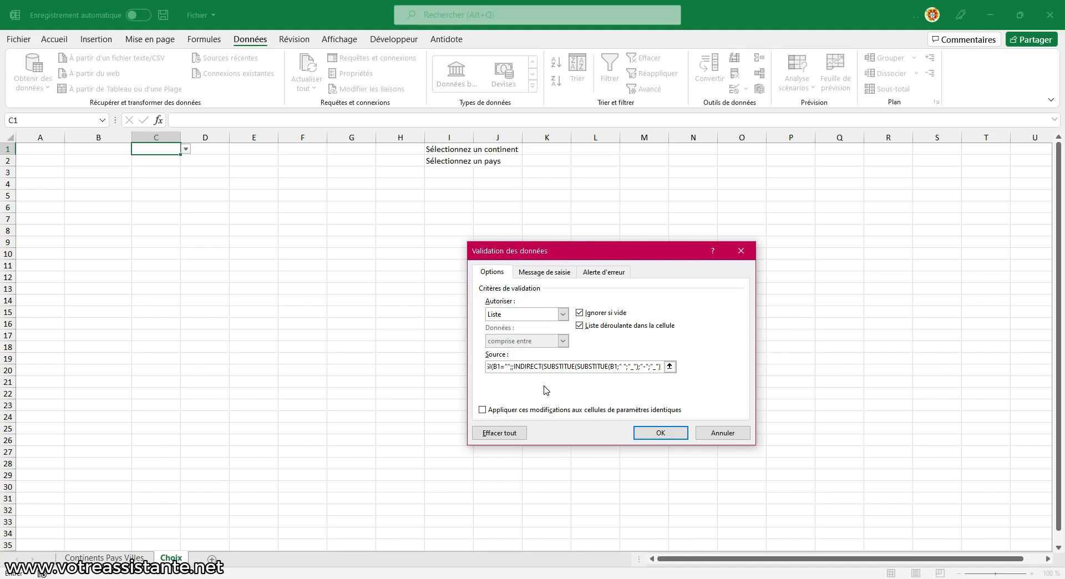
pyautogui.write('Pays')
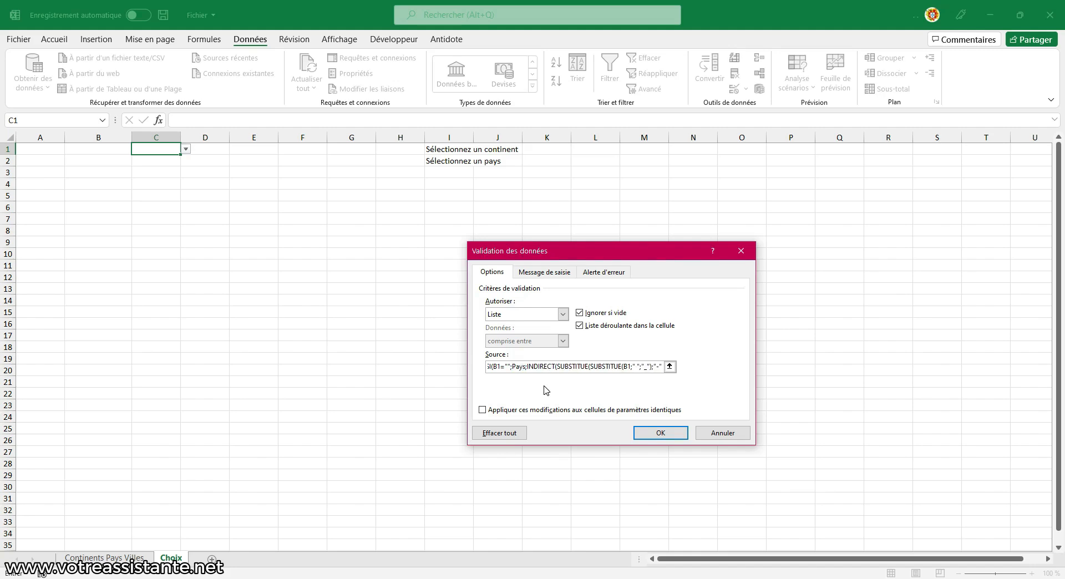
pyautogui.write('_vide')
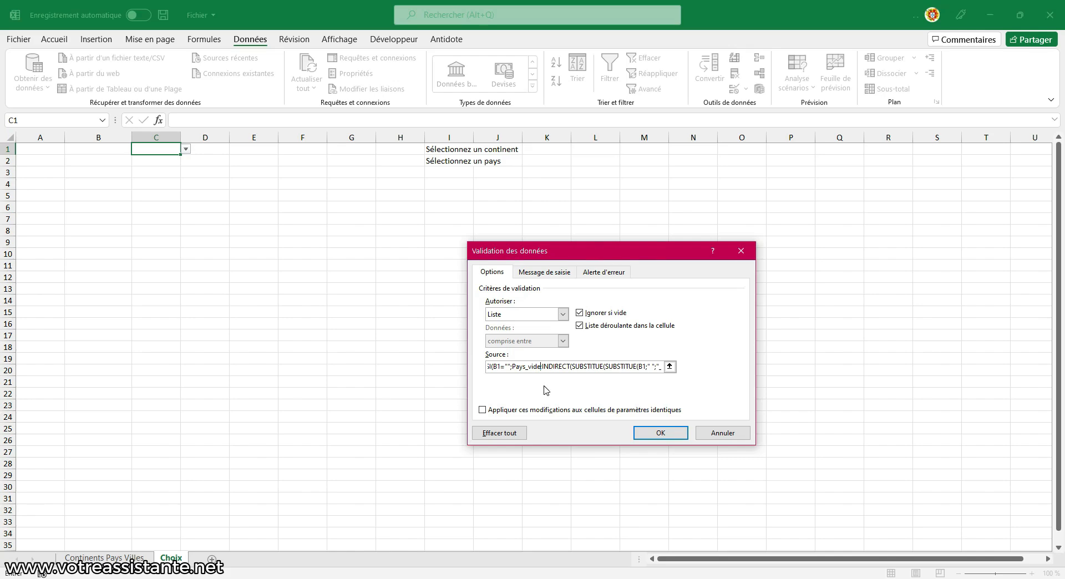
pyautogui.click(656, 432)
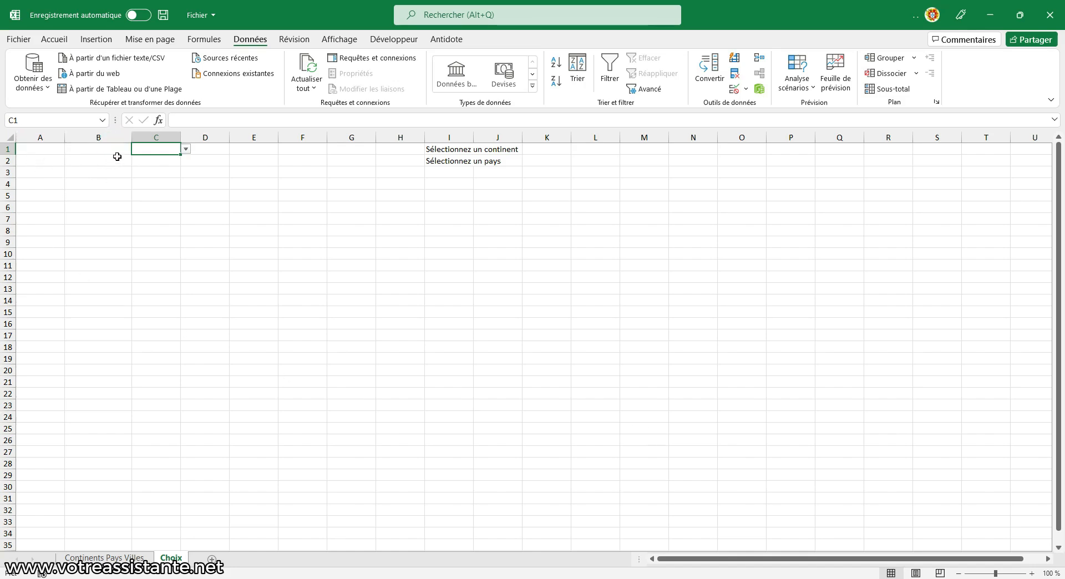
# Step: Change the SI condition in C1's list source to OU(B1="";B1=Continent_vide), keeping Pays_vide as the value if true, and apply the validation
pyautogui.click(733, 89)
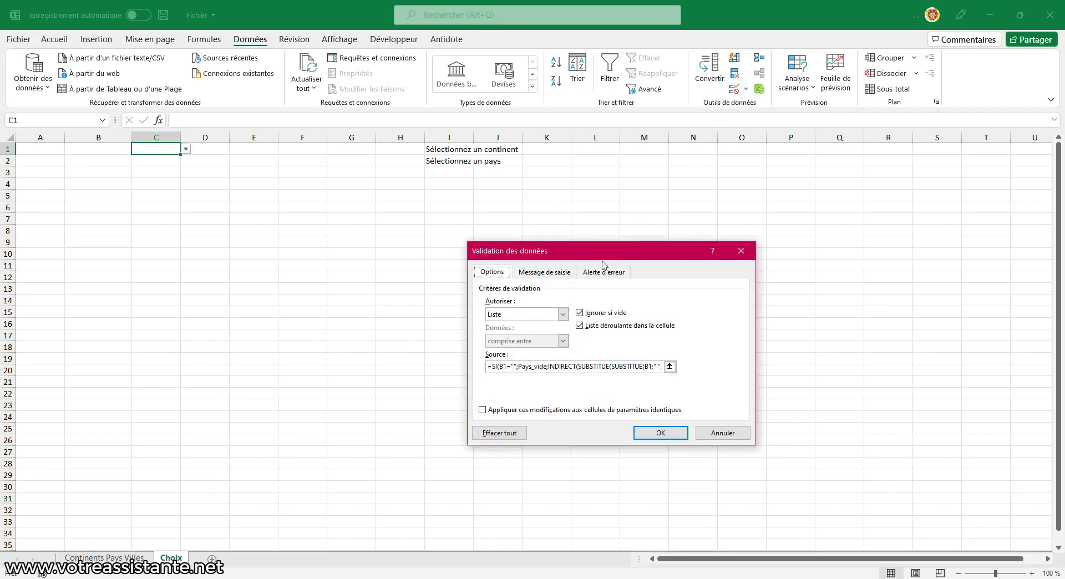
pyautogui.click(499, 367)
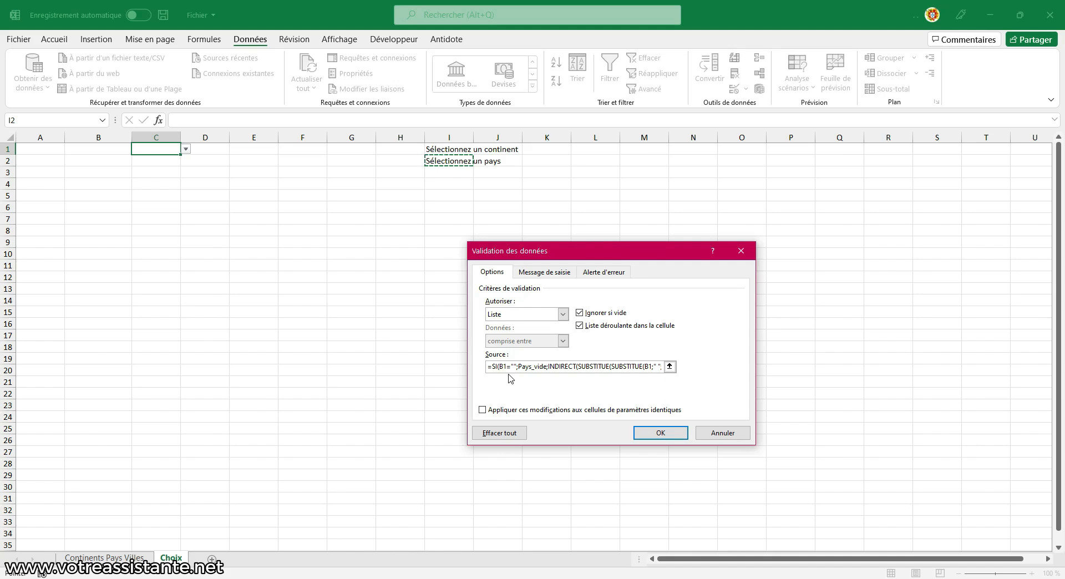
pyautogui.write('OU(')
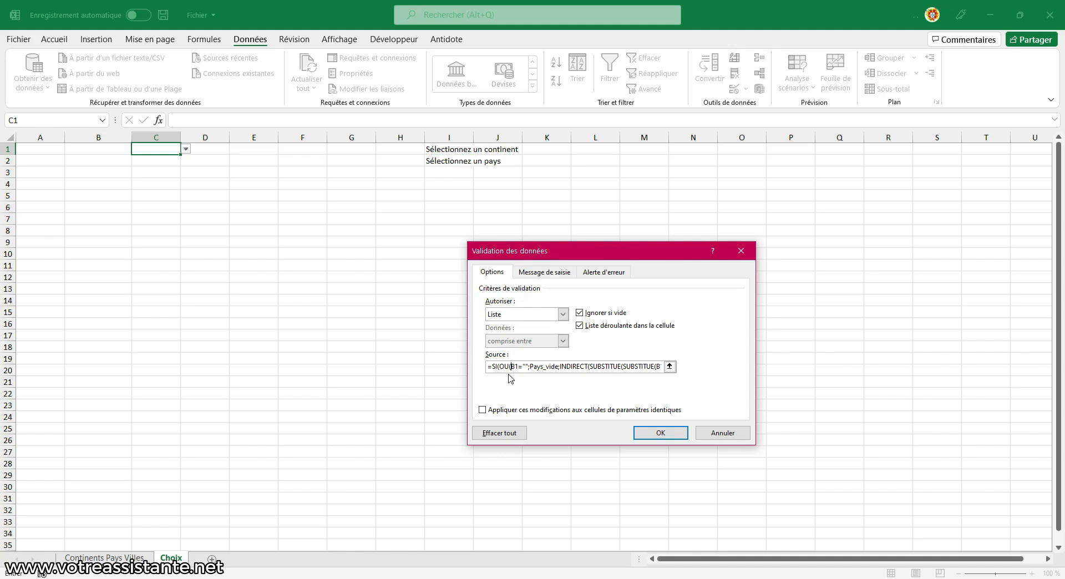
pyautogui.click(529, 367)
pyautogui.write('B1')
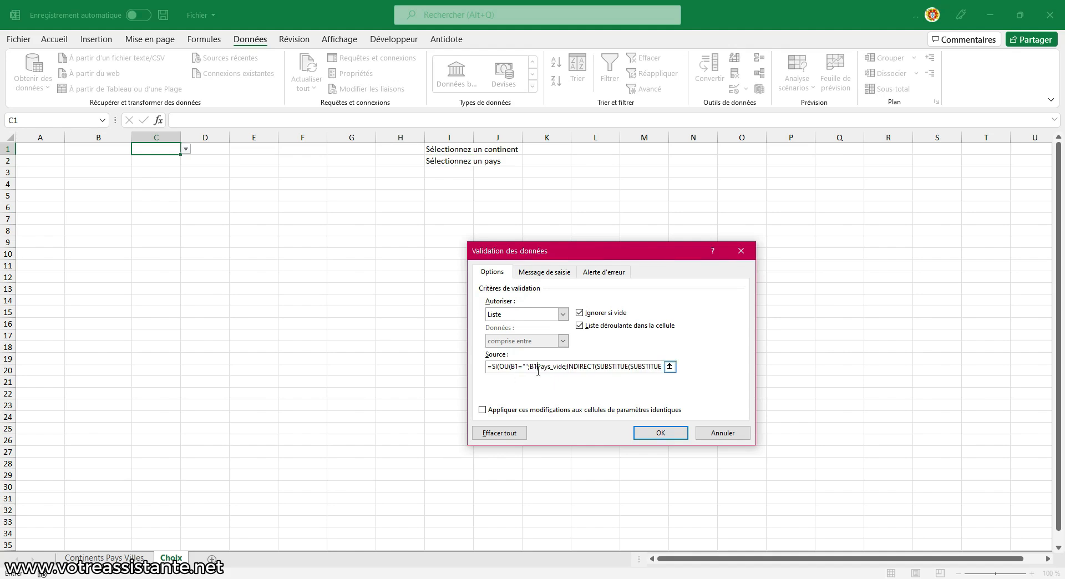
pyautogui.write('=Conti')
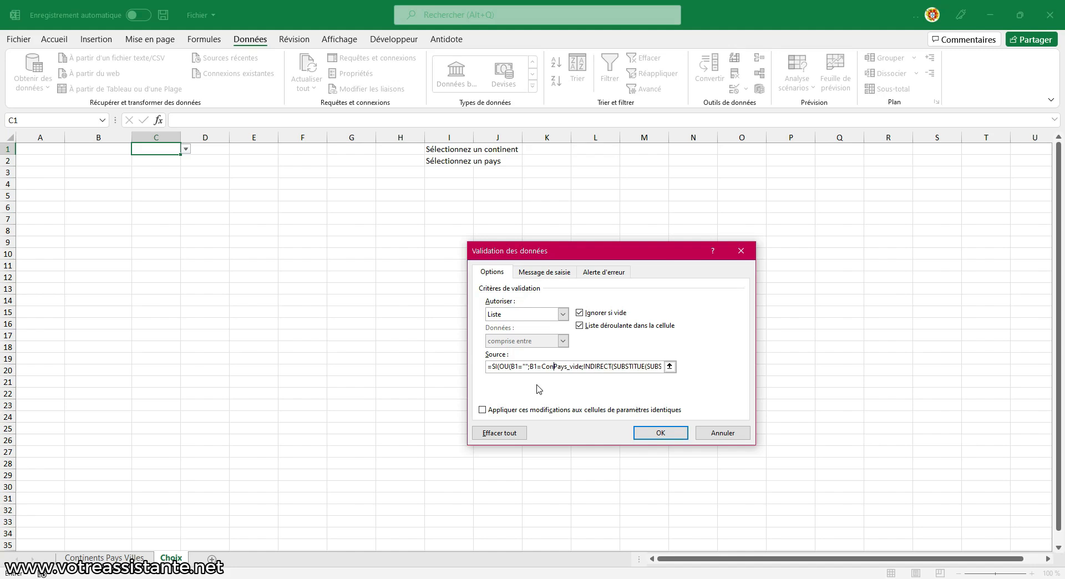
pyautogui.write('nent_vide);')
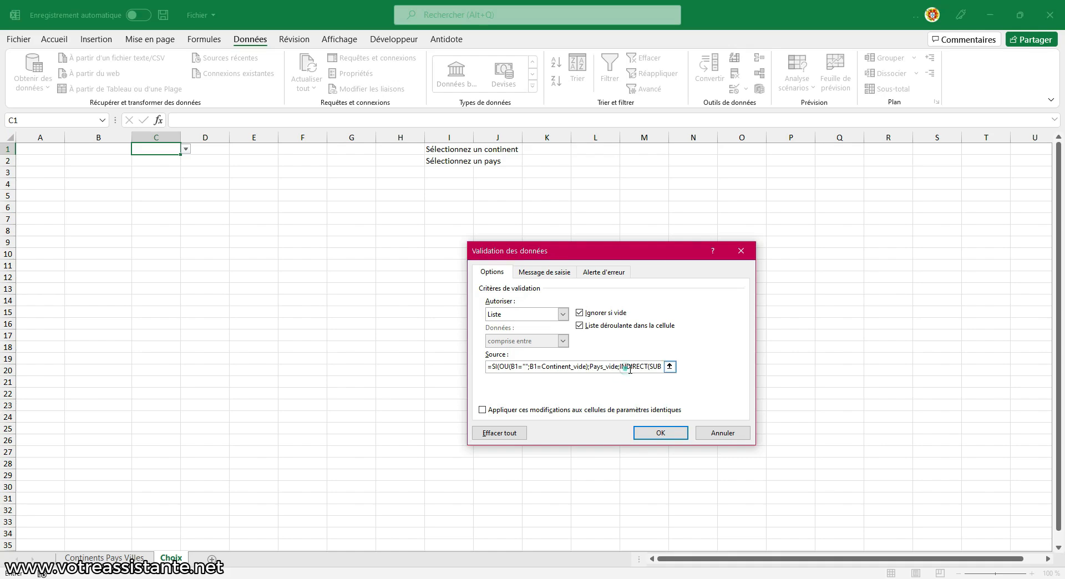
pyautogui.moveTo(625, 366); pyautogui.dragTo(712, 370)
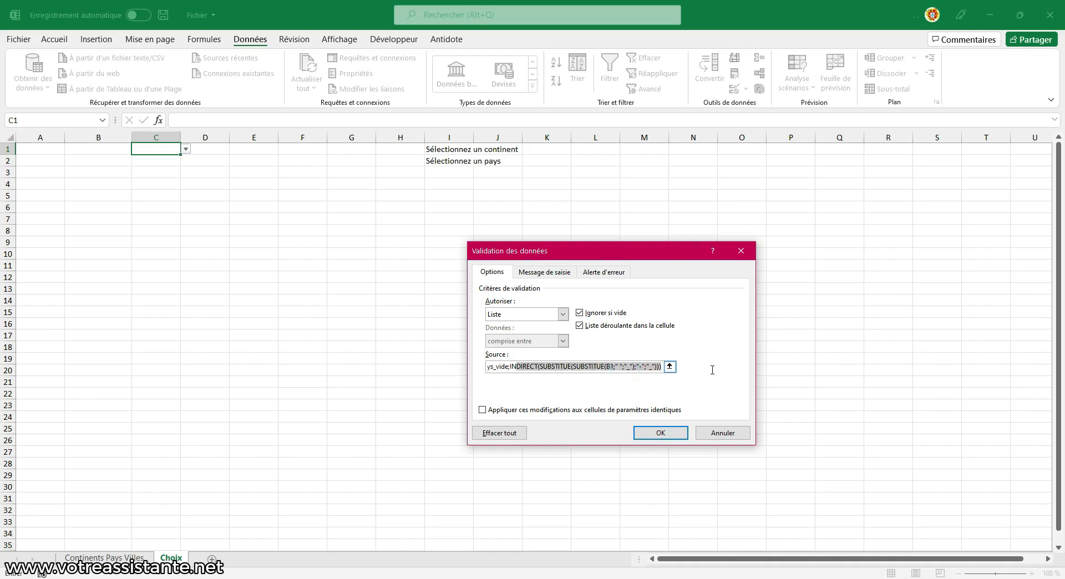
pyautogui.click(668, 432)
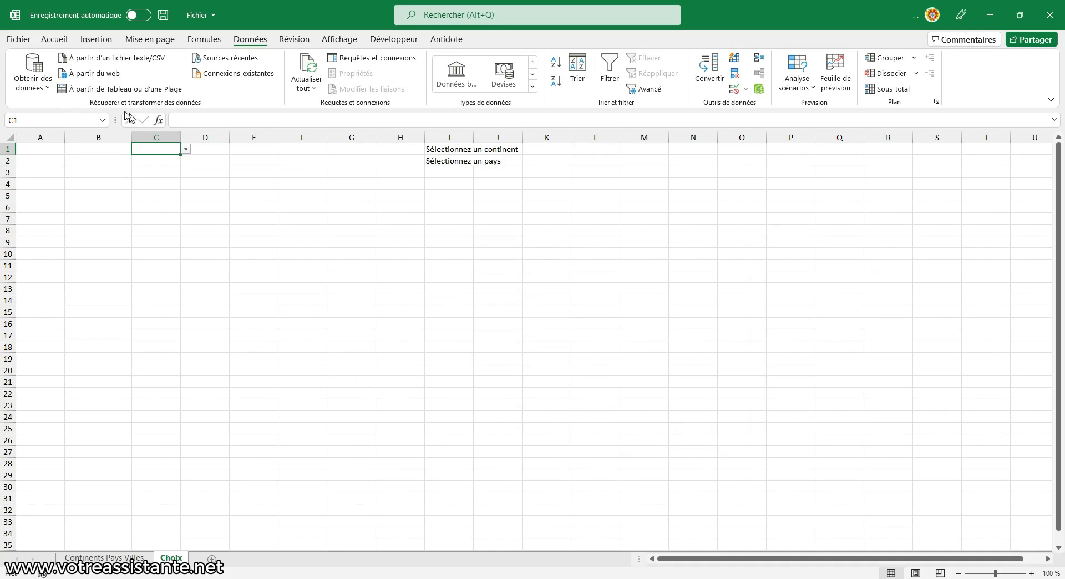
# Step: Check B1's drop-down list with no continent chosen, and select Afrique as the continent in A1
pyautogui.click(91, 149)
pyautogui.click(136, 149)
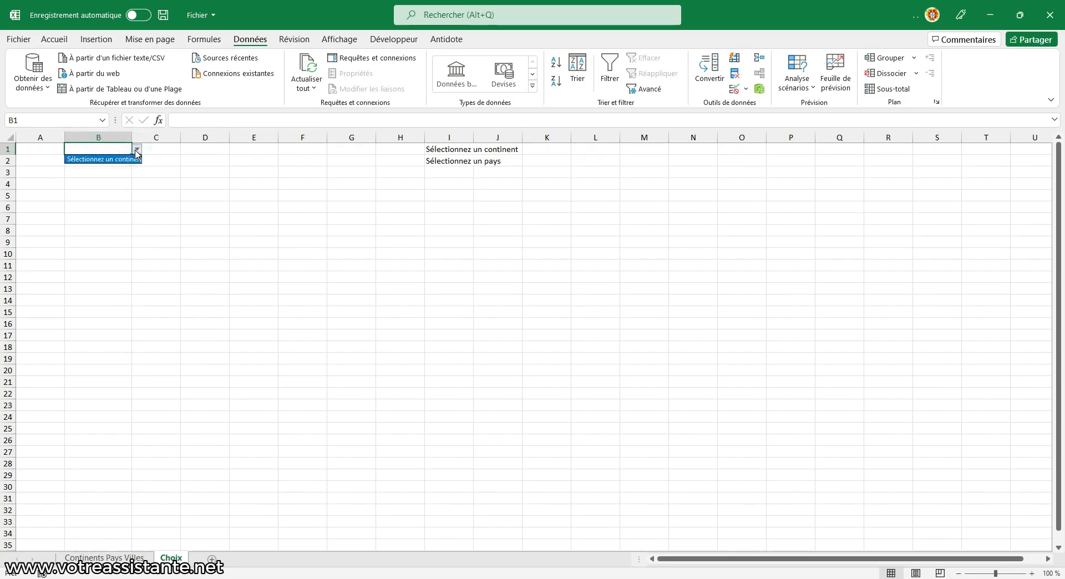
pyautogui.click(136, 153)
pyautogui.click(53, 148)
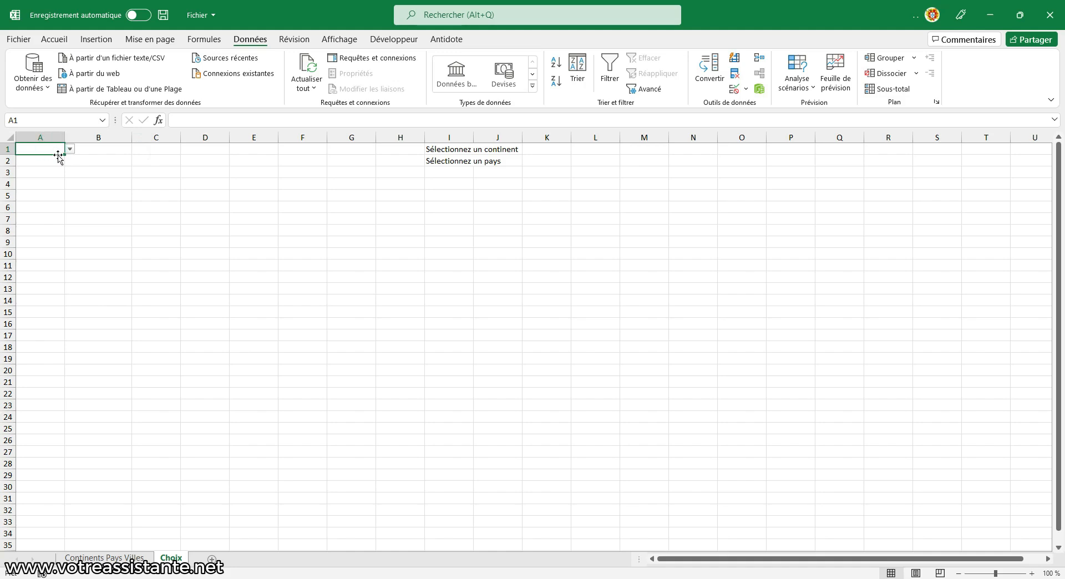
pyautogui.click(70, 149)
pyautogui.click(58, 161)
# Step: Select "Sélectionnez un pays" from C1's drop-down list and fit column C's width to its content
pyautogui.click(164, 149)
pyautogui.click(186, 149)
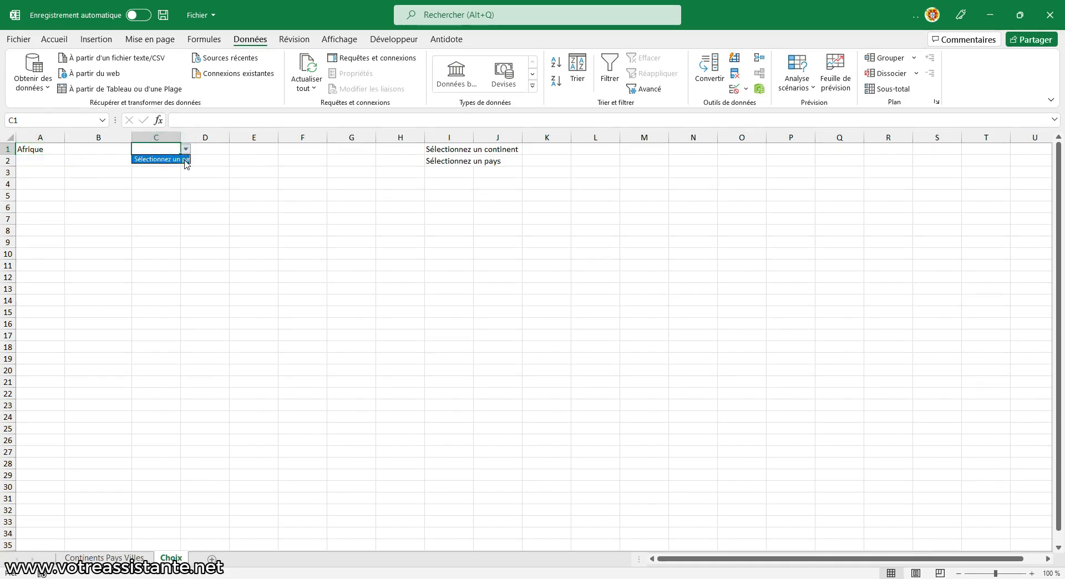
pyautogui.click(166, 178)
pyautogui.moveTo(181, 137); pyautogui.dragTo(203, 137)
pyautogui.click(208, 149)
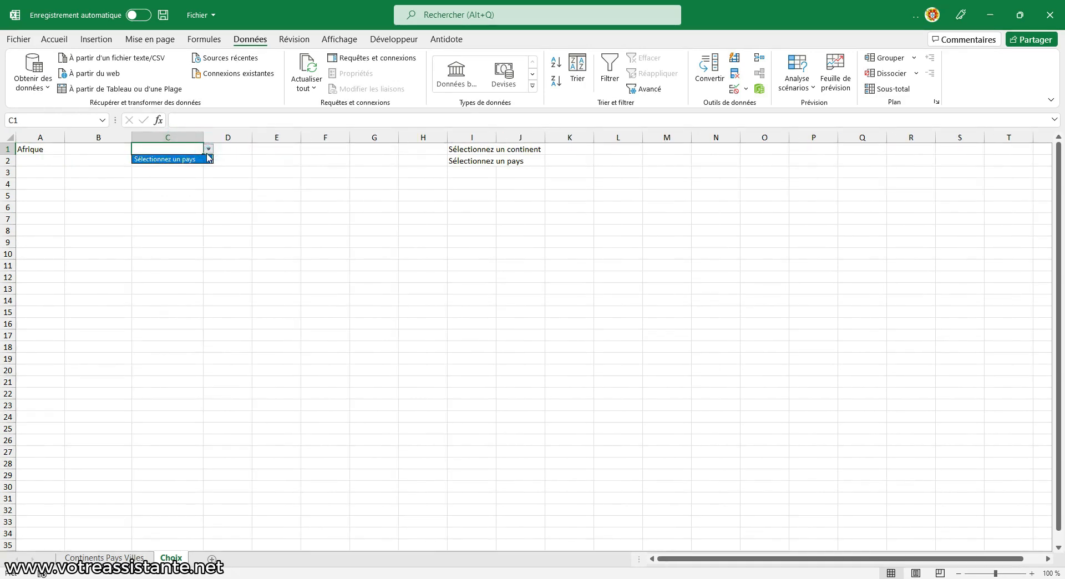
pyautogui.click(202, 159)
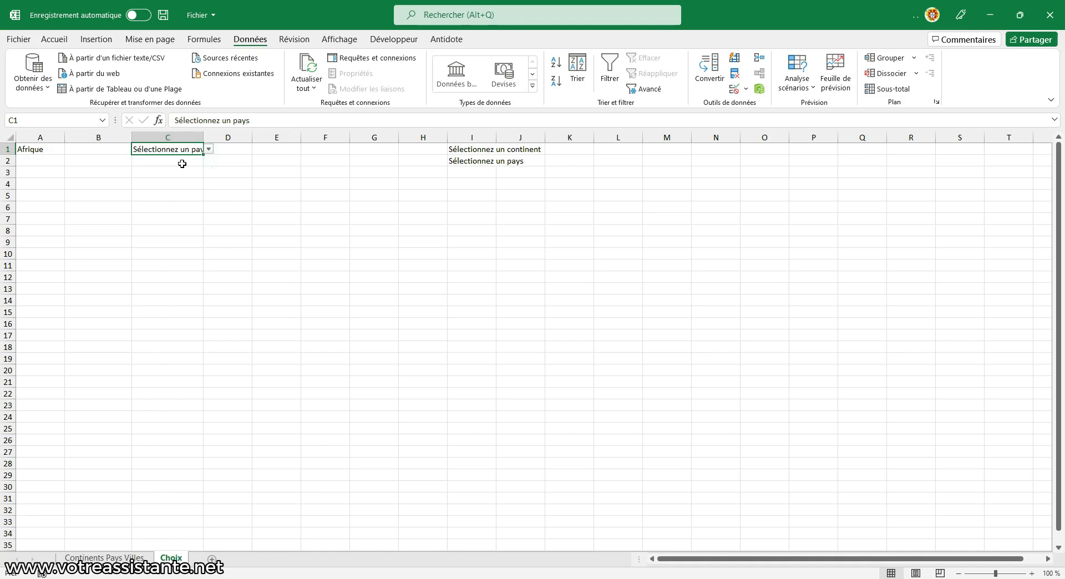
pyautogui.doubleClick(204, 133)
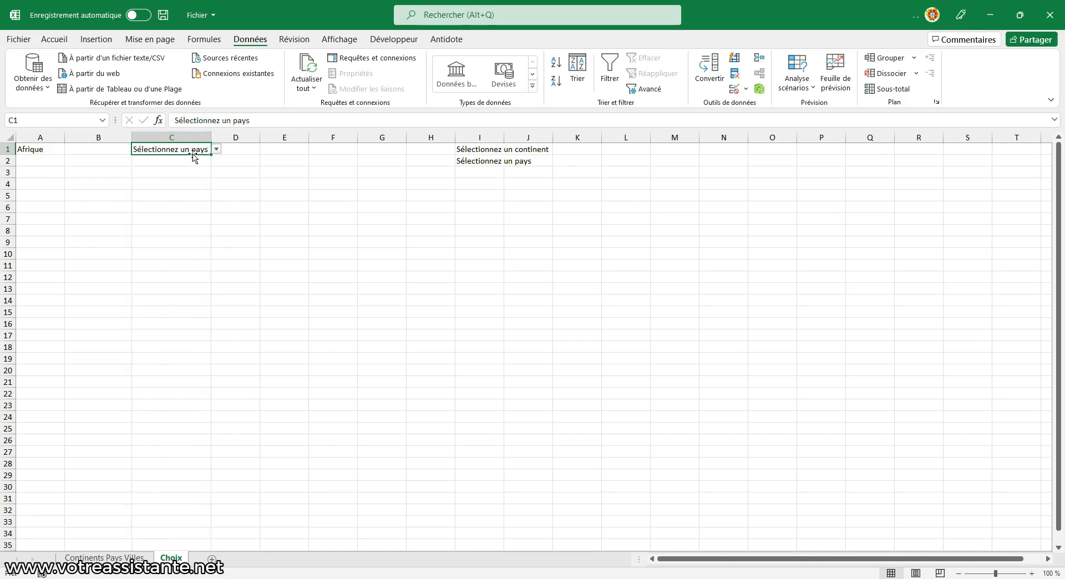
# Step: Check B1's drop-down list for the chosen continent, and clear the continent in A1
pyautogui.click(99, 148)
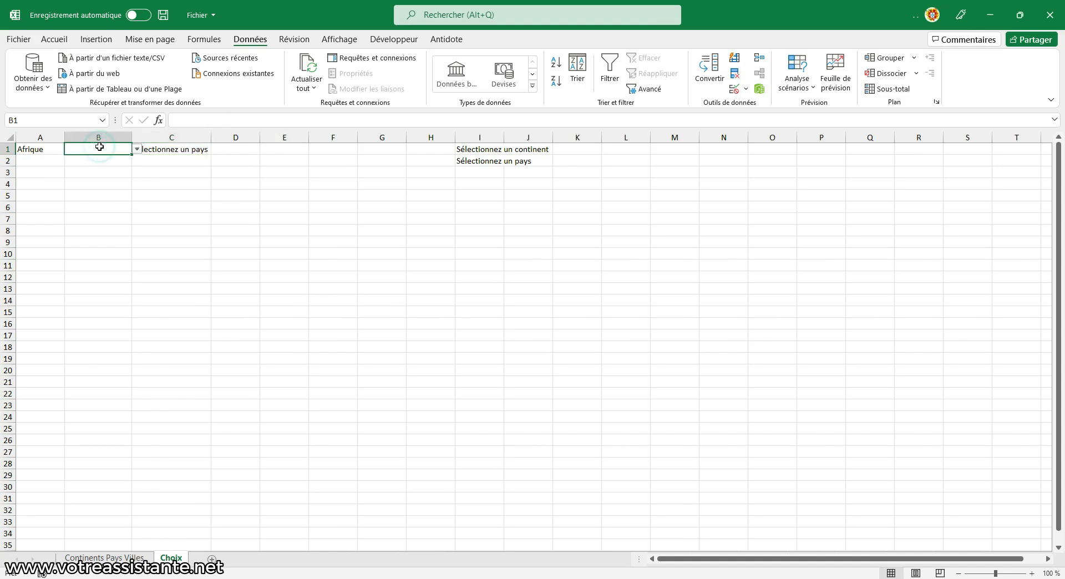
pyautogui.click(136, 150)
pyautogui.click(136, 149)
pyautogui.click(41, 148)
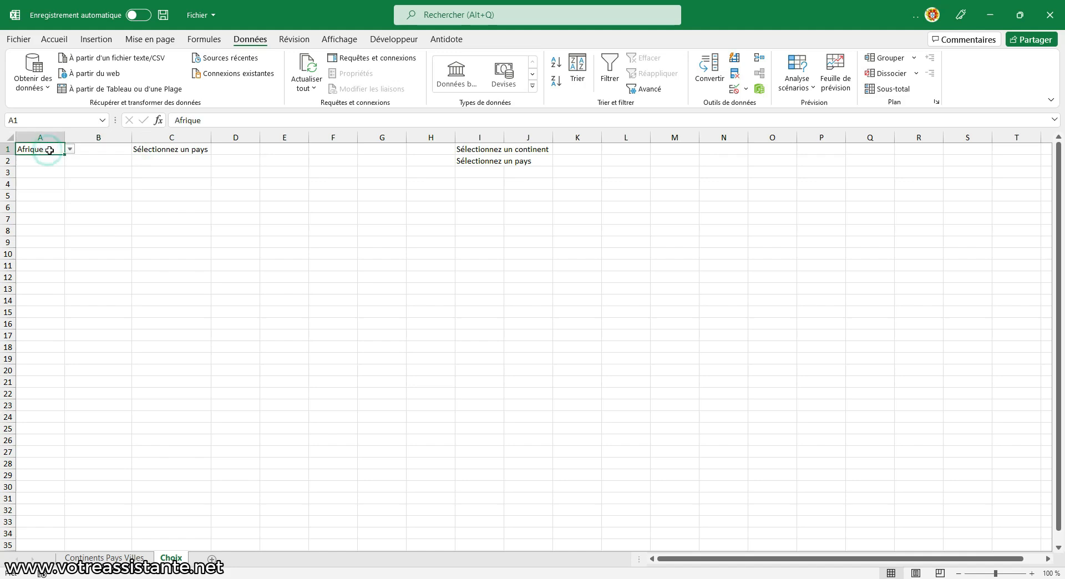
pyautogui.press('Delete')
# Step: Select "Sélectionnez un continent" from B1's drop-down list and fit column B's width to its content
pyautogui.click(105, 157)
pyautogui.click(118, 149)
pyautogui.click(137, 149)
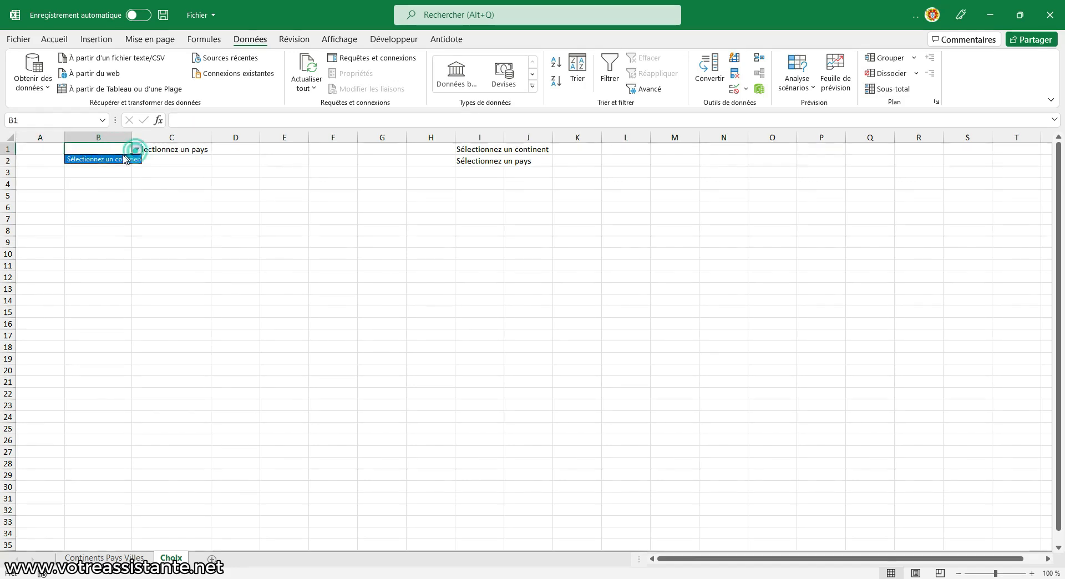
pyautogui.click(119, 158)
pyautogui.doubleClick(131, 137)
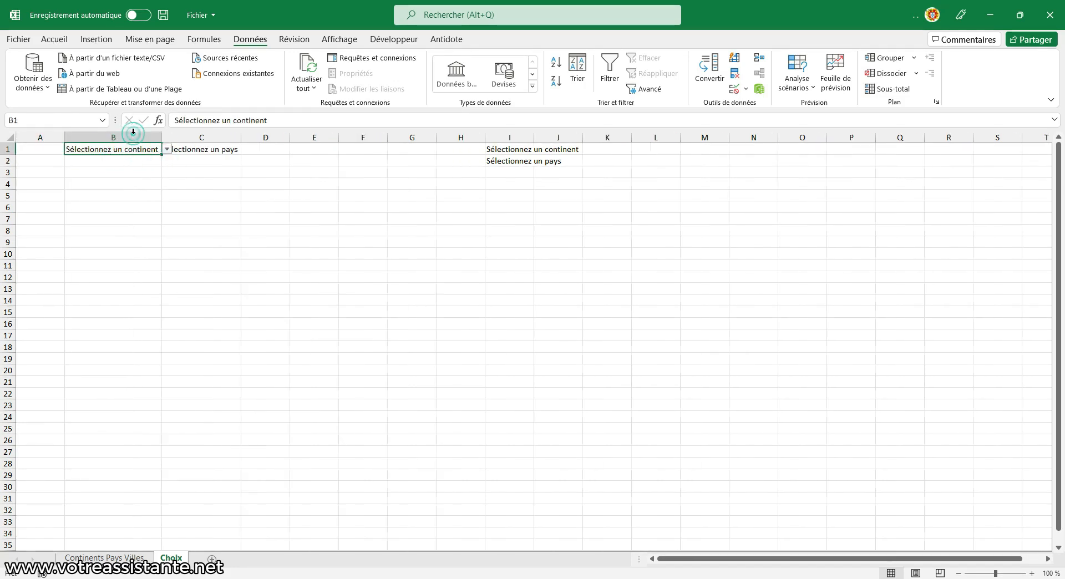
# Step: Clear C1 and check its drop-down list while B1 holds the continent prompt
pyautogui.click(226, 150)
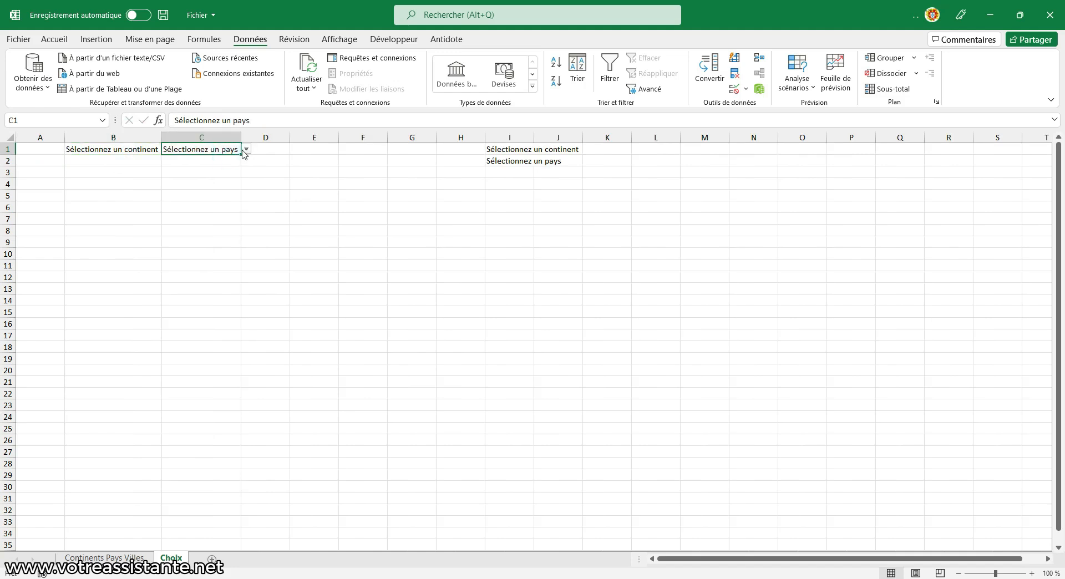
pyautogui.press('Delete')
pyautogui.click(244, 150)
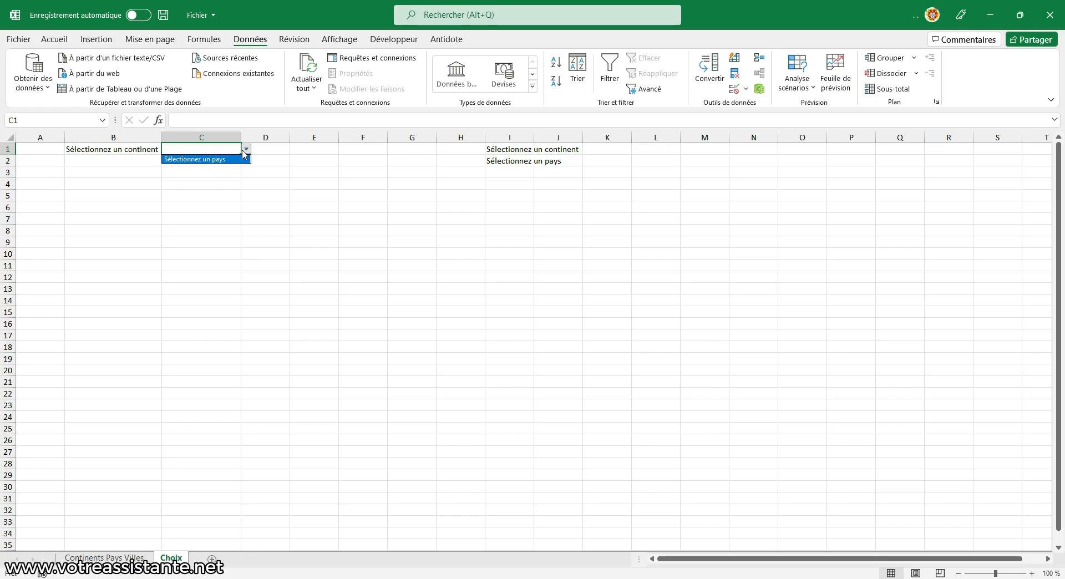
pyautogui.click(244, 151)
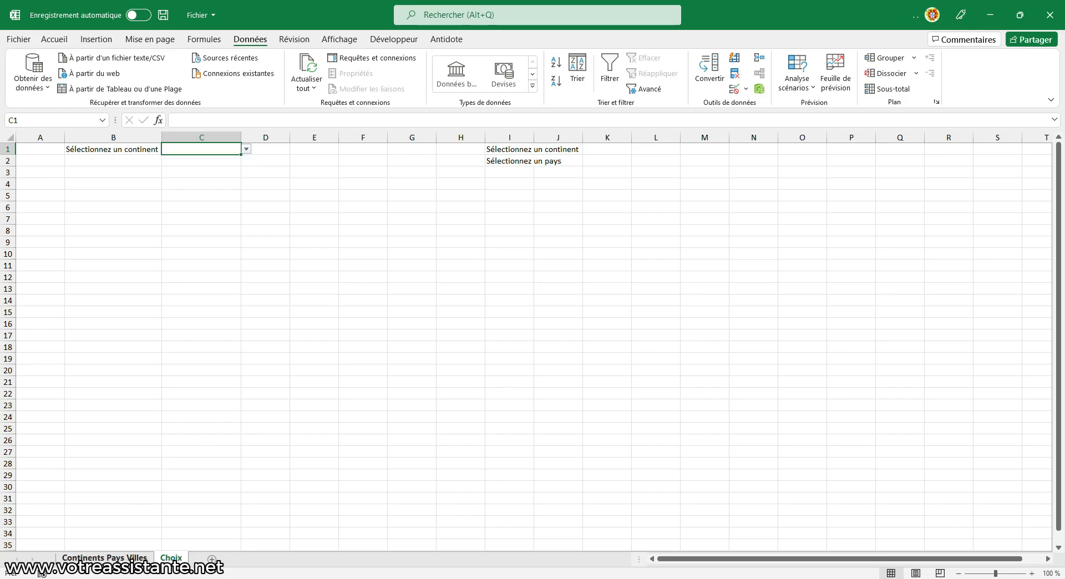
# Step: Open the Continents Pays Villes sheet
pyautogui.click(105, 558)
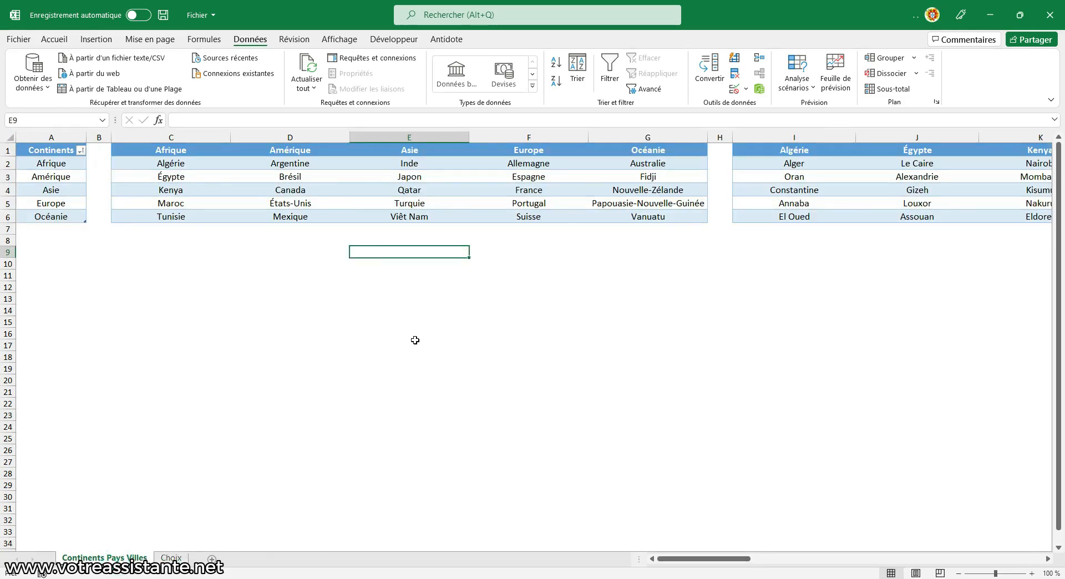